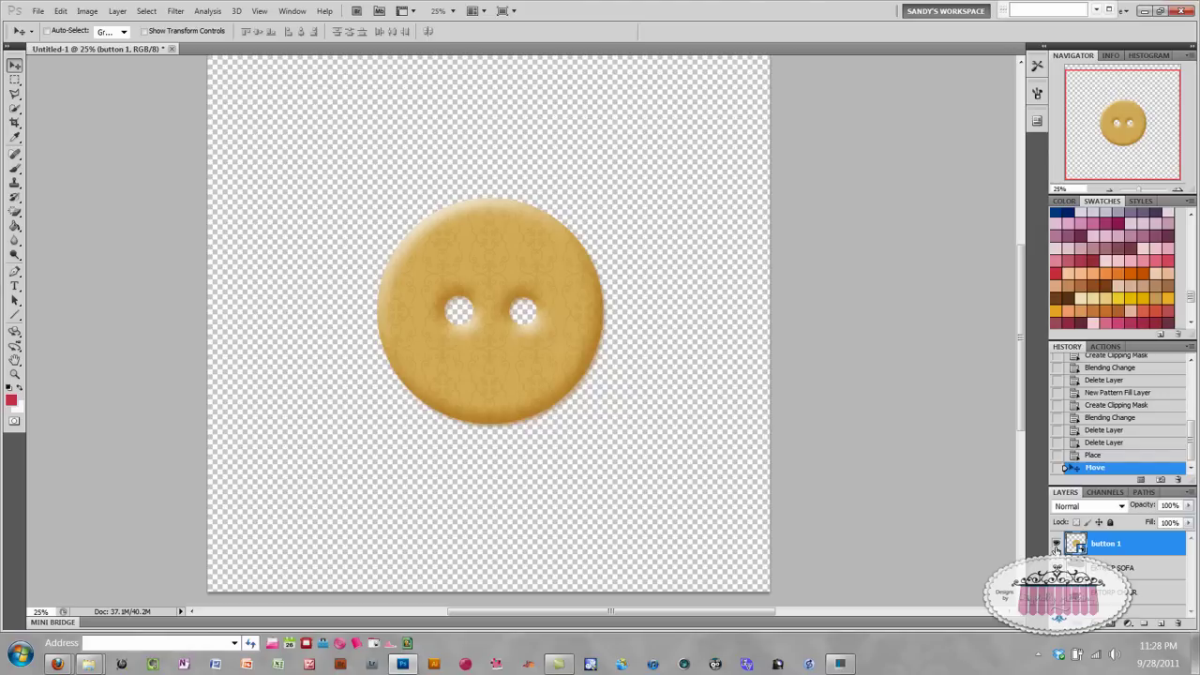
View the sofa and chair layers with the button hidden, and return to showing only the button 1 layer
click(1057, 544)
click(1057, 569)
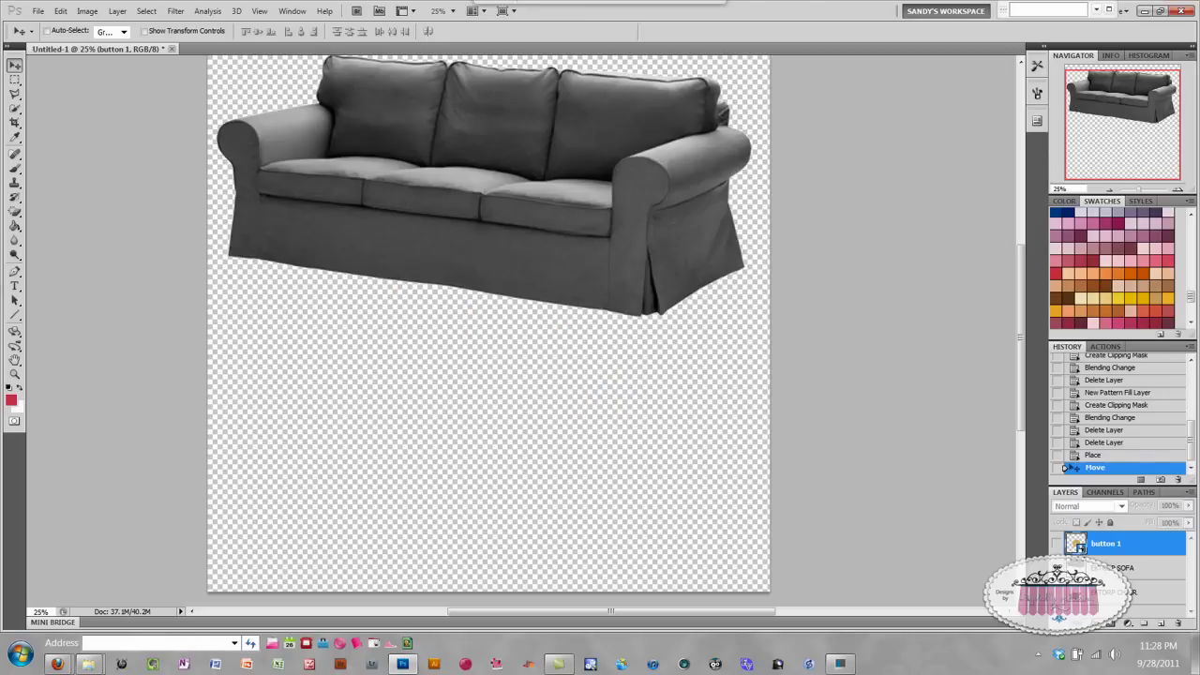
click(1057, 592)
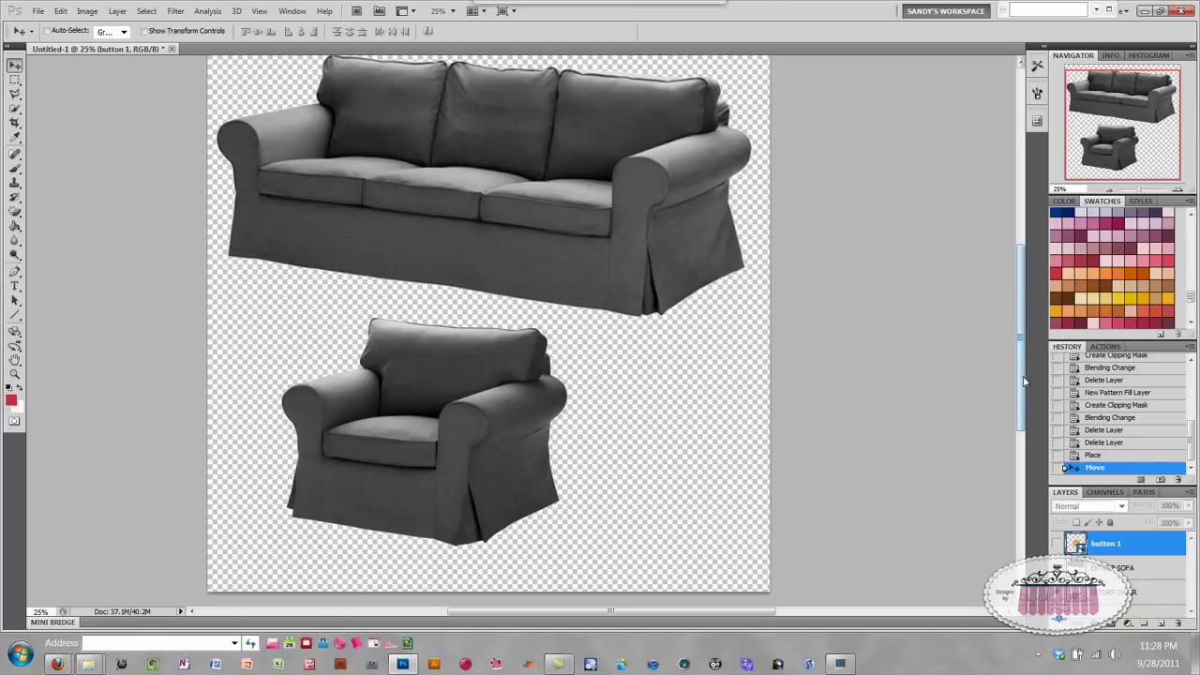
mouse_move(1021, 384)
mouse_down()
mouse_move(1021, 405)
mouse_move(1022, 369)
mouse_up()
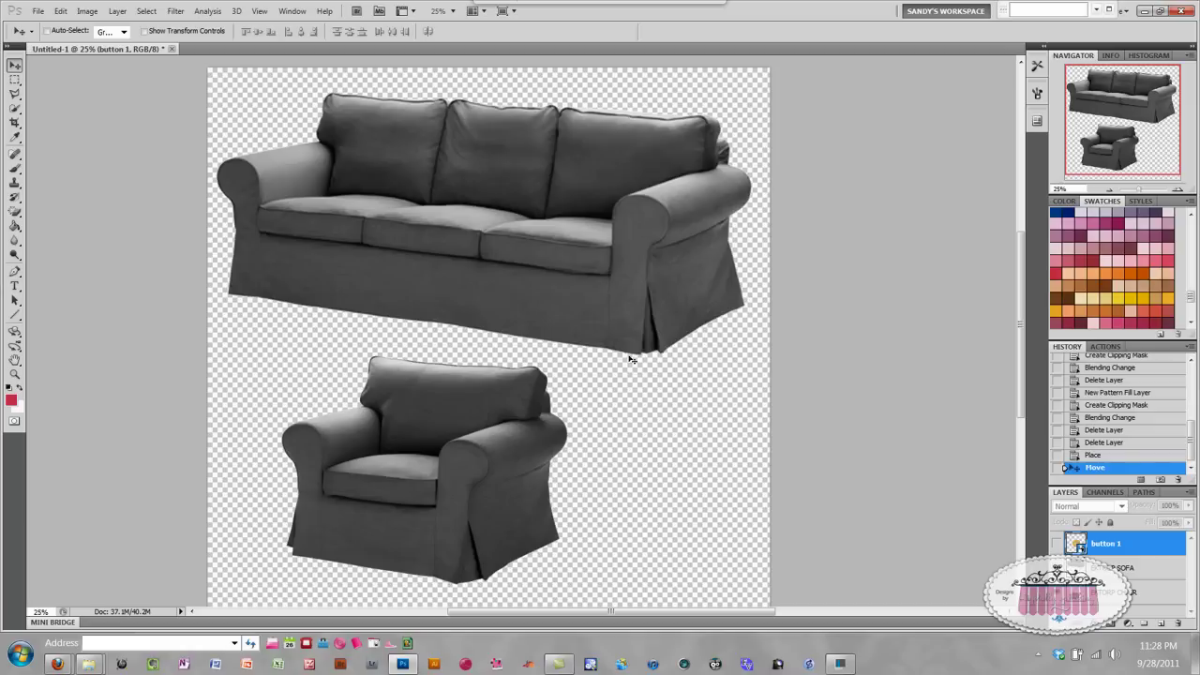
click(1057, 568)
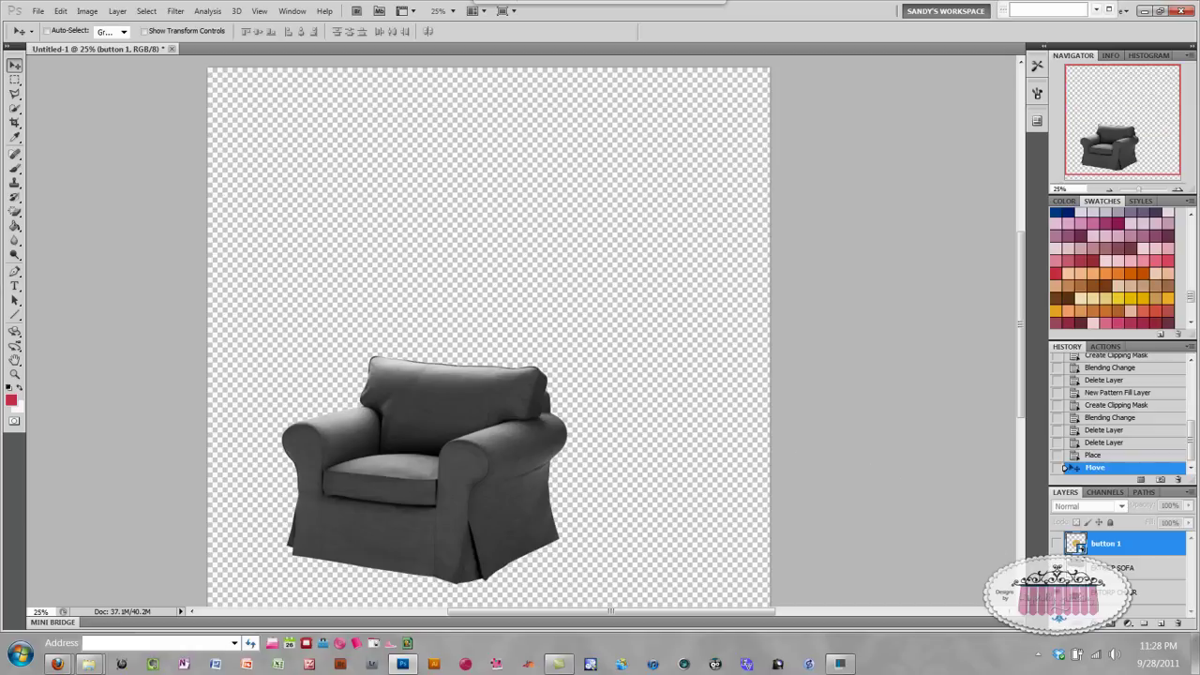
click(1057, 593)
click(1057, 544)
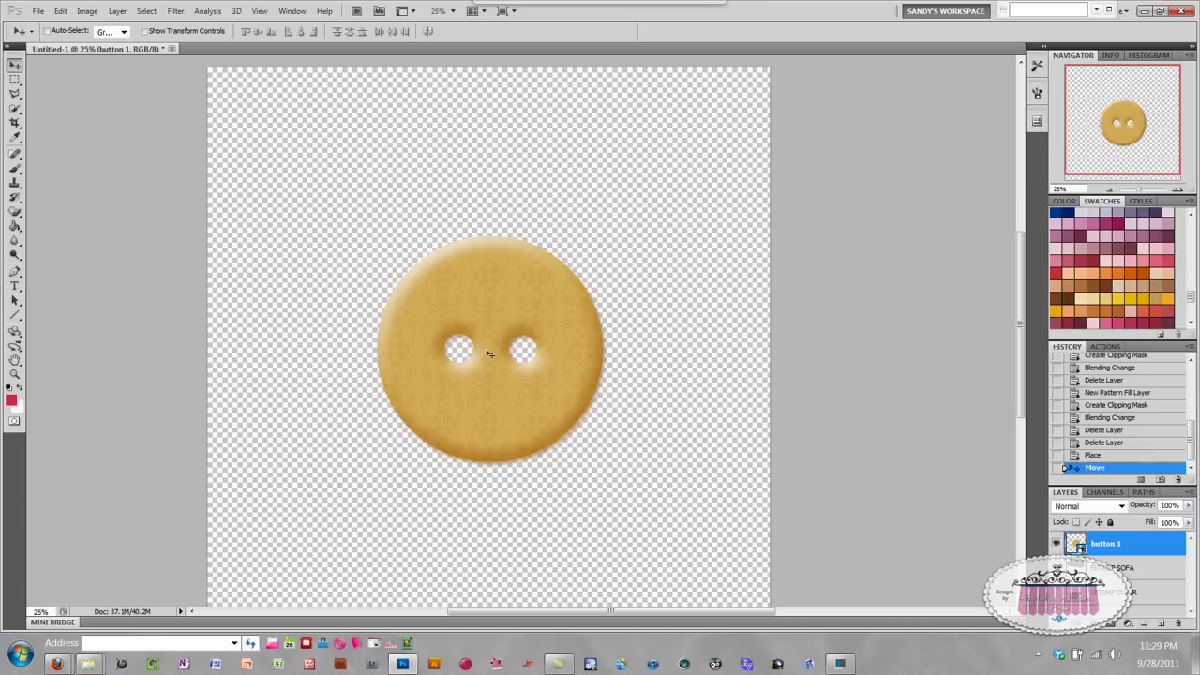
right_click(1115, 545)
click(968, 567)
right_click(1120, 546)
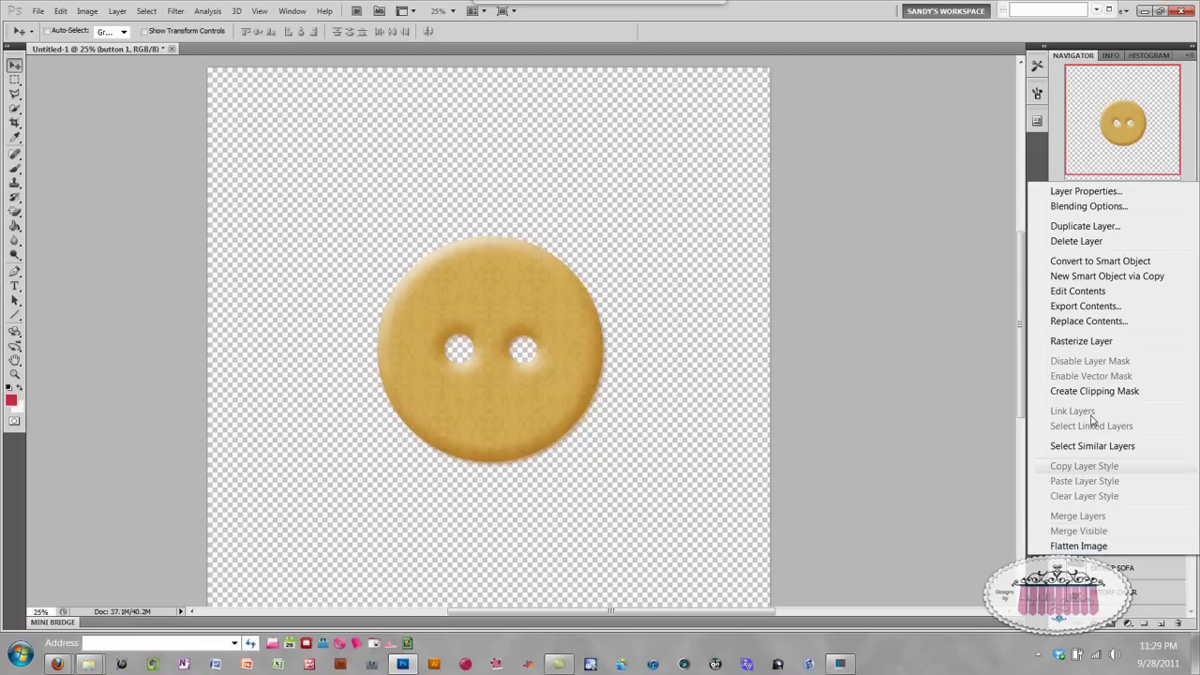
click(834, 361)
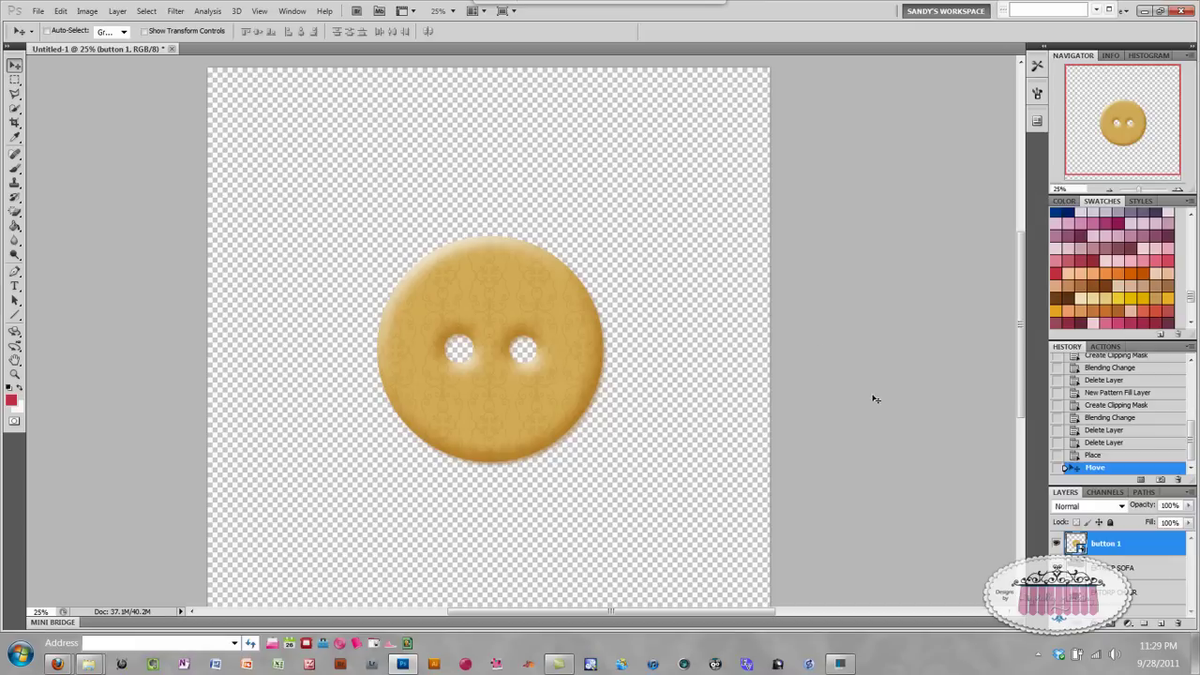
click(87, 15)
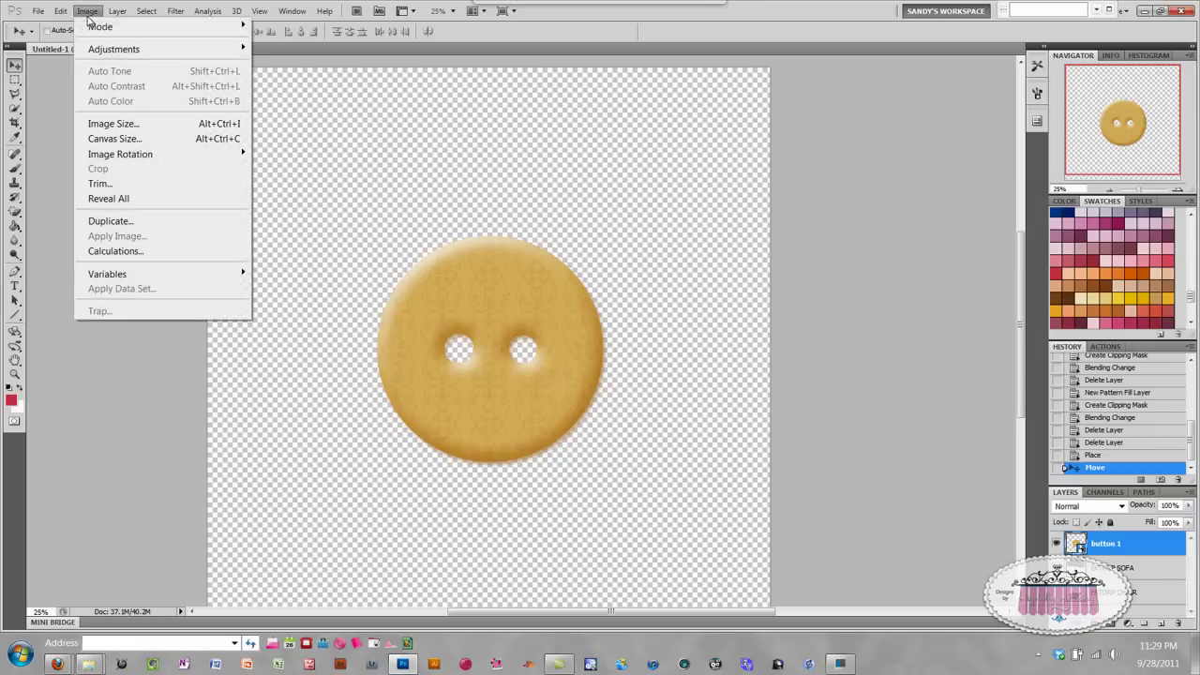
mouse_move(225, 50)
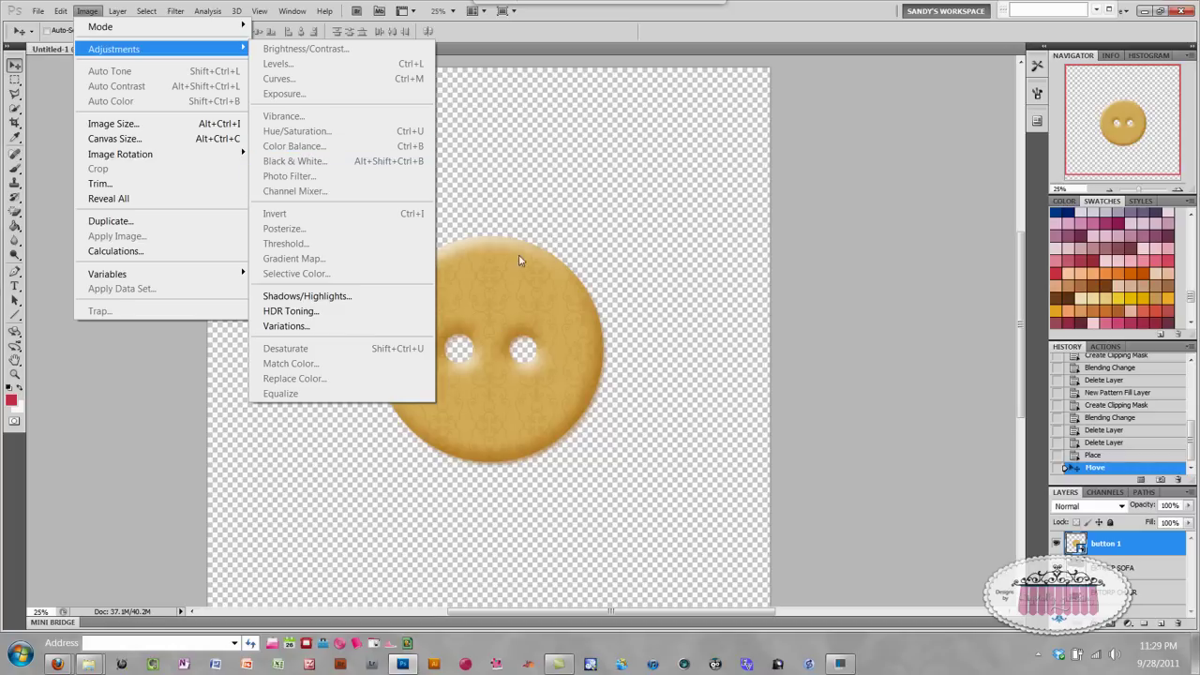
click(647, 302)
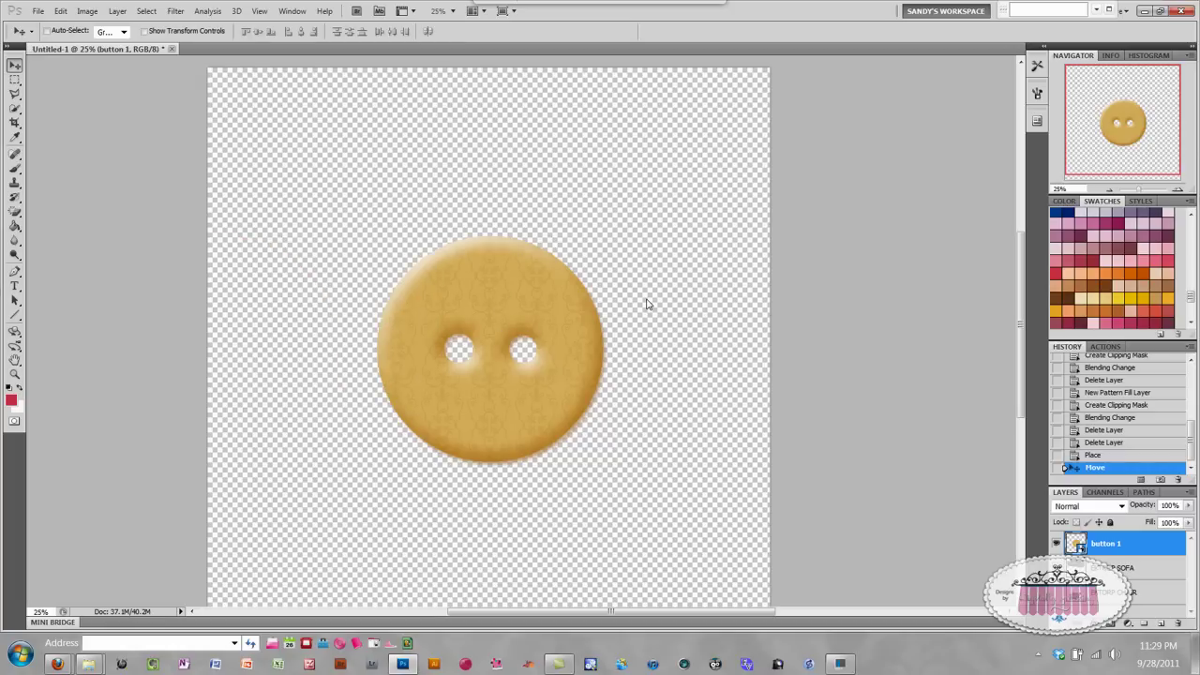
Rasterize the button 1 smart object layer
right_click(1142, 552)
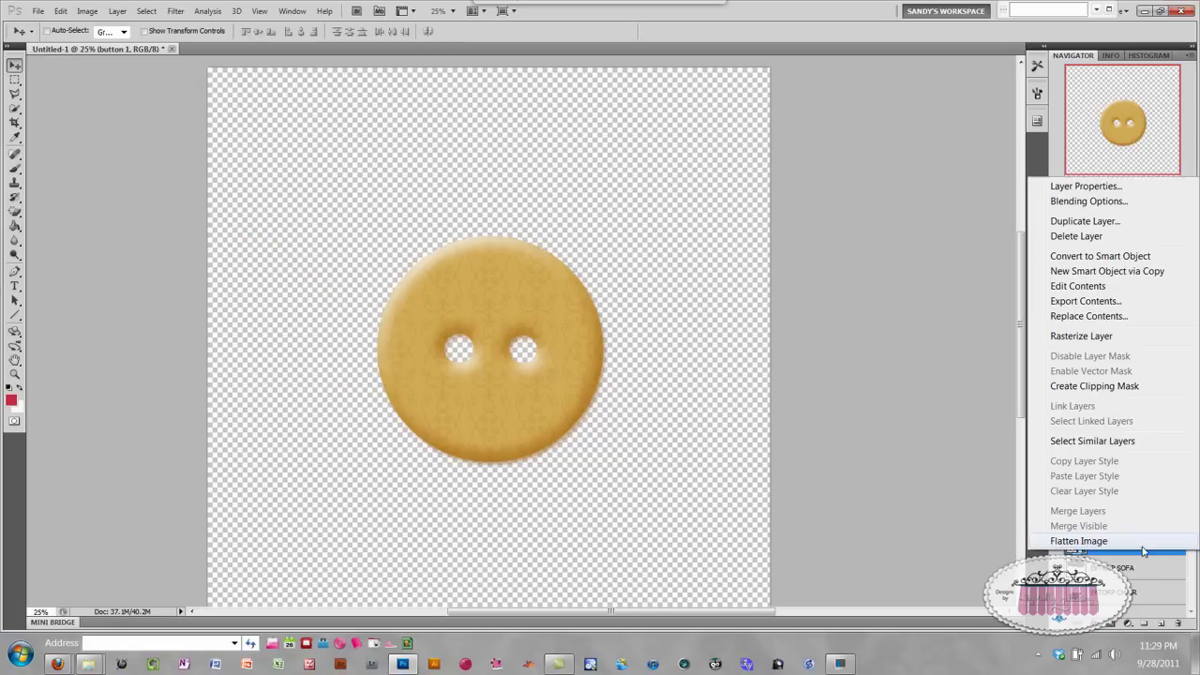
click(1101, 339)
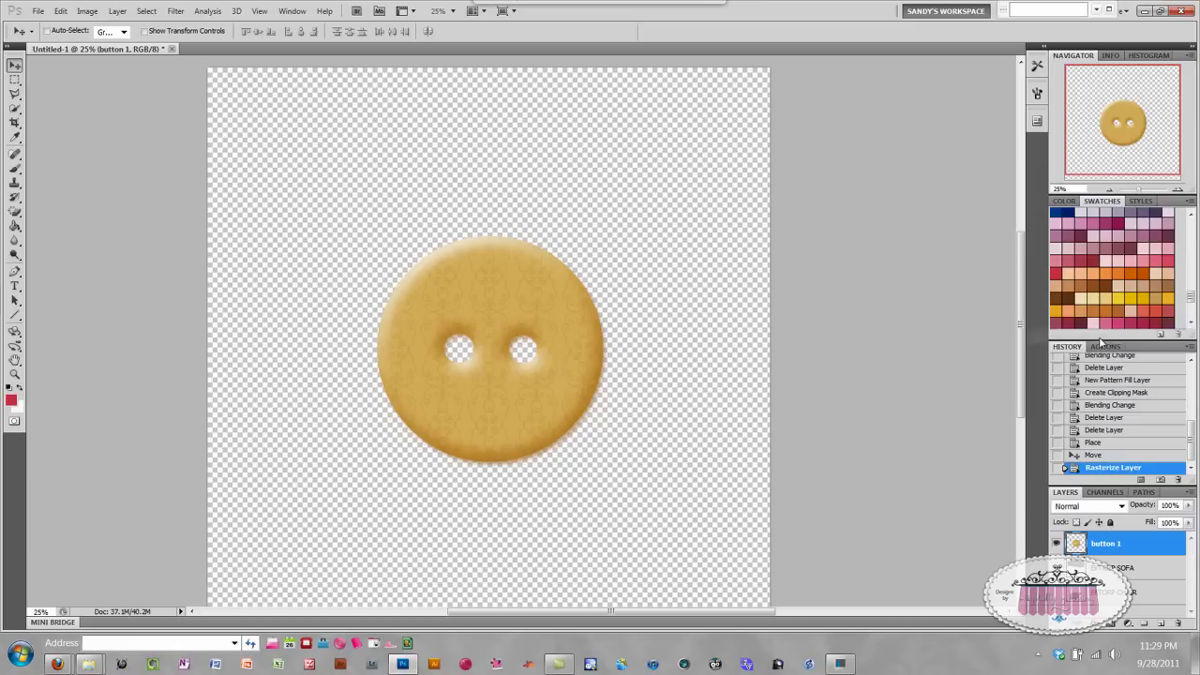
right_click(1134, 546)
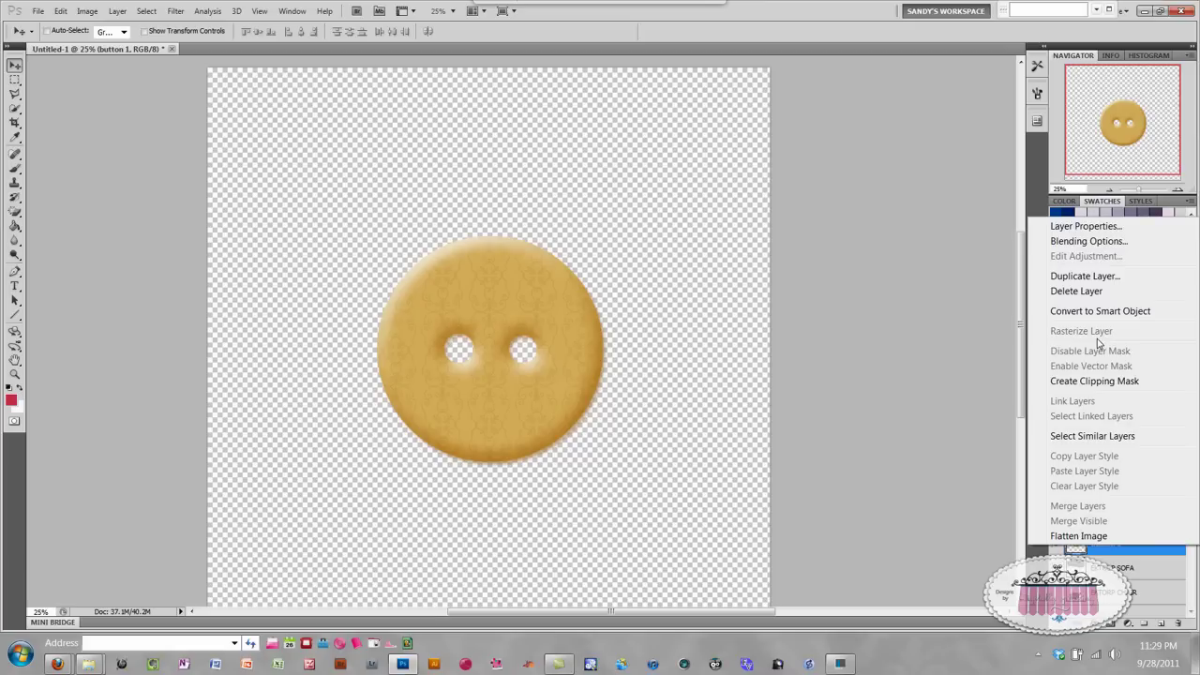
click(117, 11)
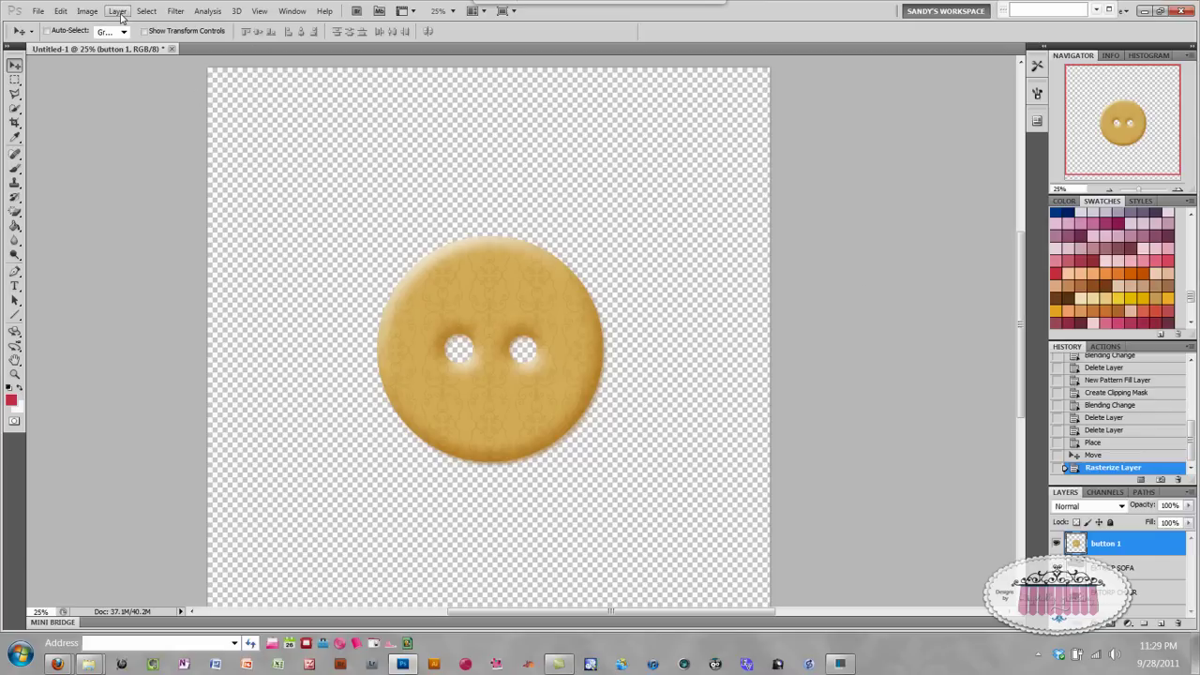
Turn the button greyscale with a Hue/Saturation adjustment, setting Saturation to -100
click(87, 12)
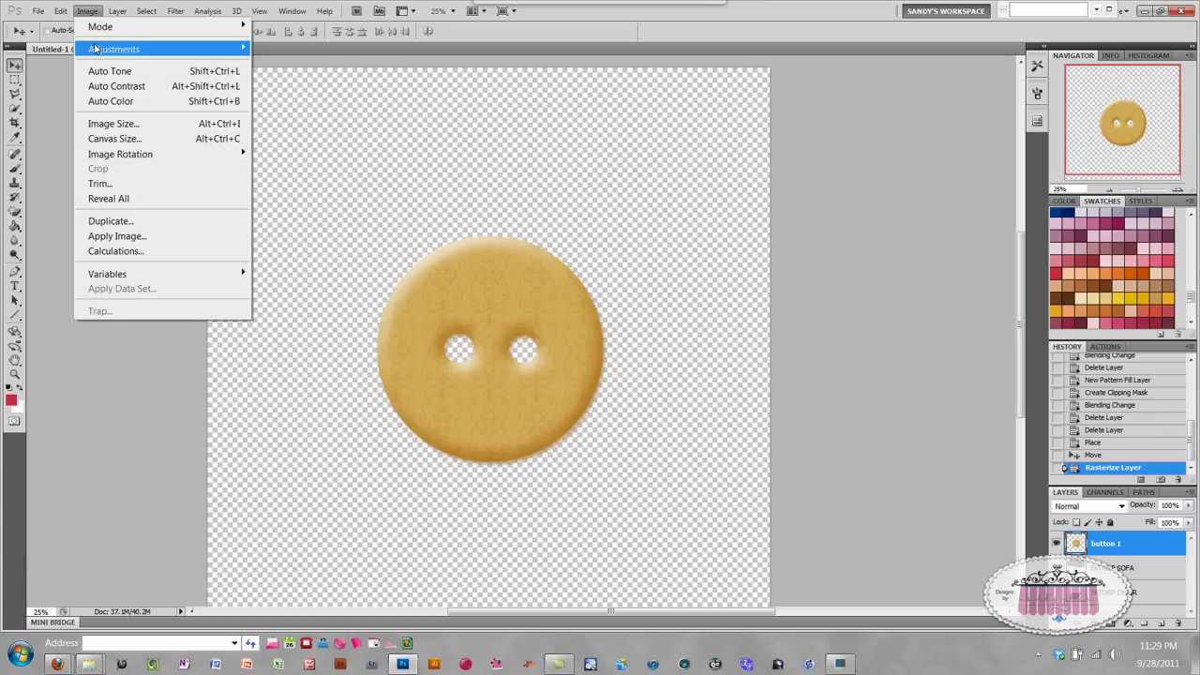
mouse_move(95, 48)
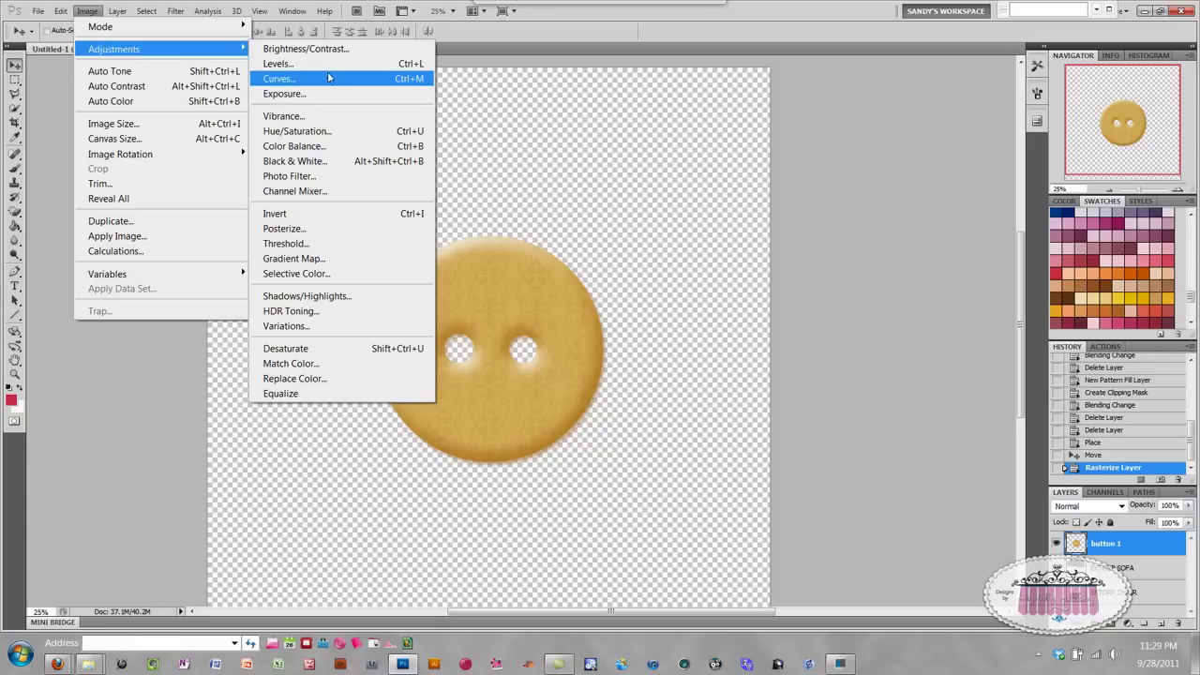
click(304, 132)
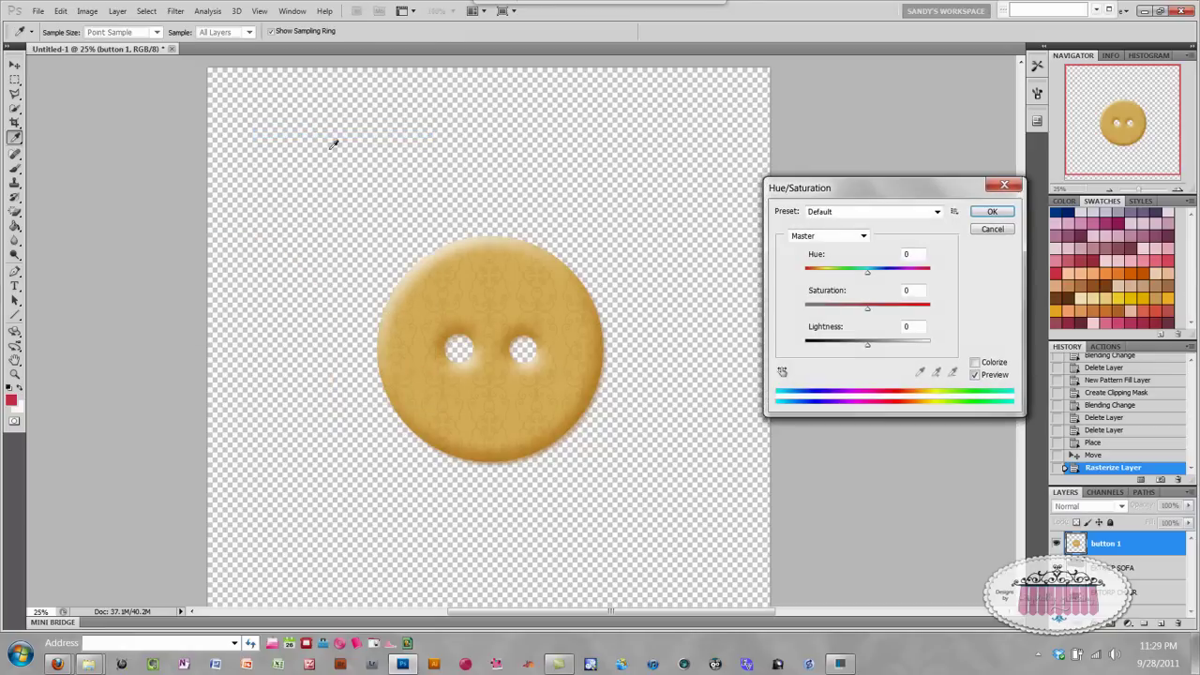
click(867, 313)
drag(867, 313, 804, 310)
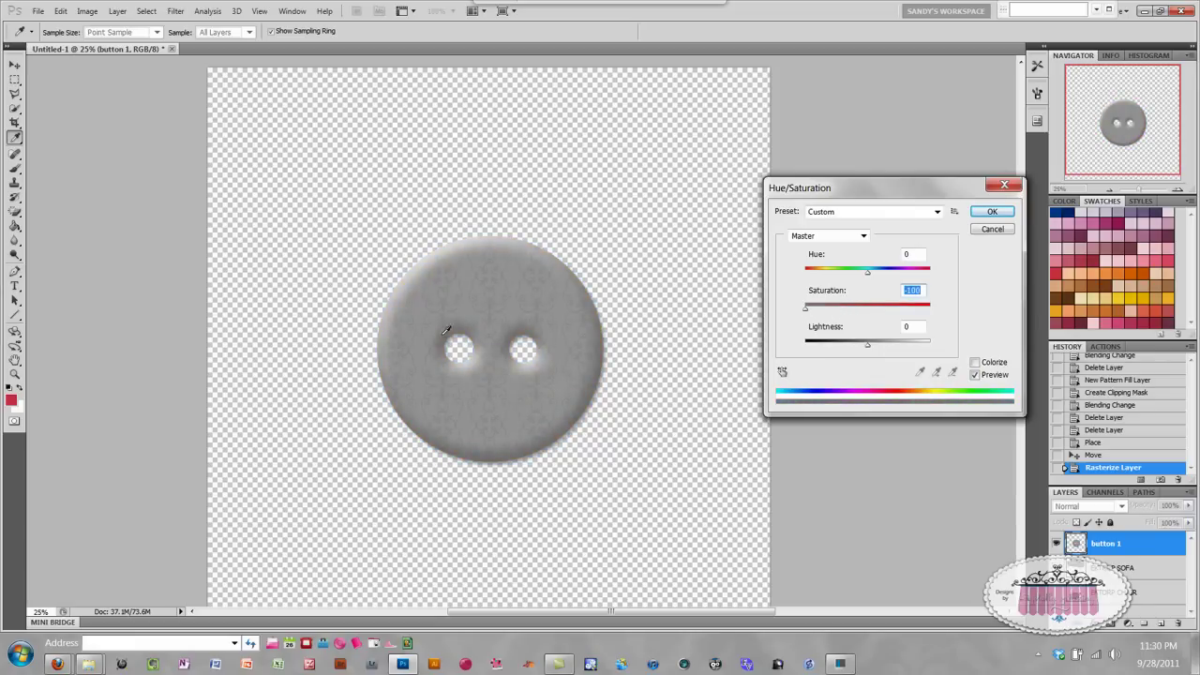
click(989, 213)
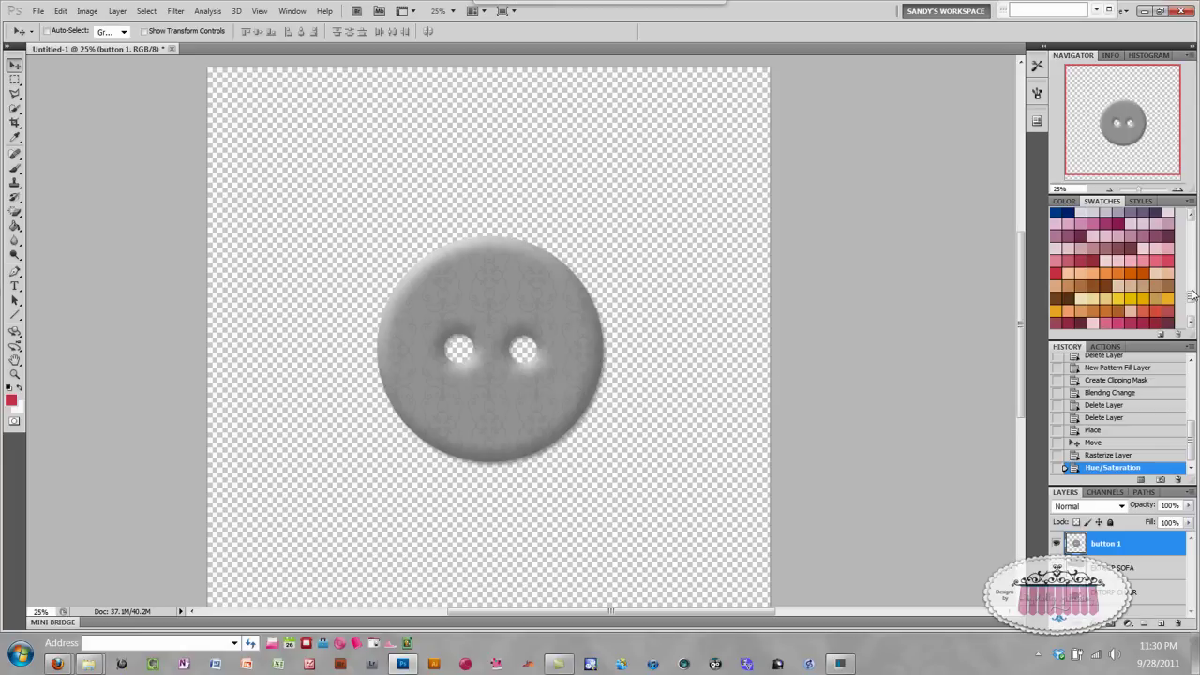
Add a new layer above the button and fill it entirely with a light purple swatch using the Paint Bucket
drag(1191, 298, 1191, 279)
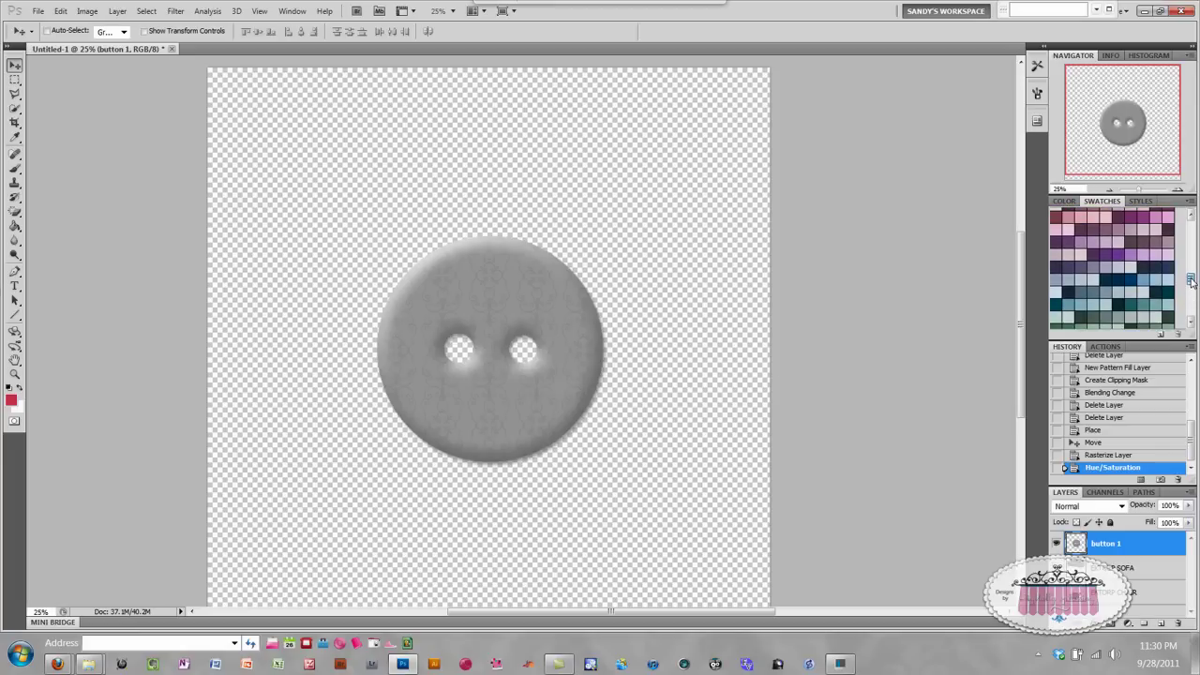
click(1131, 254)
click(1162, 624)
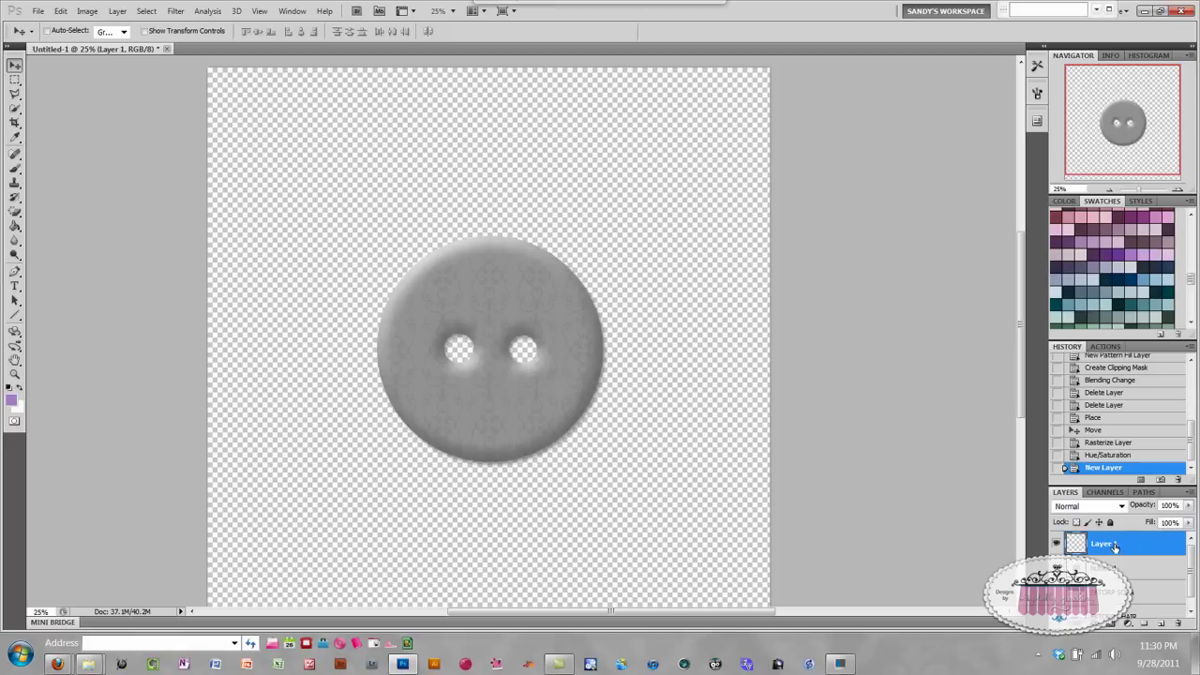
scroll(1191, 579, down, 1)
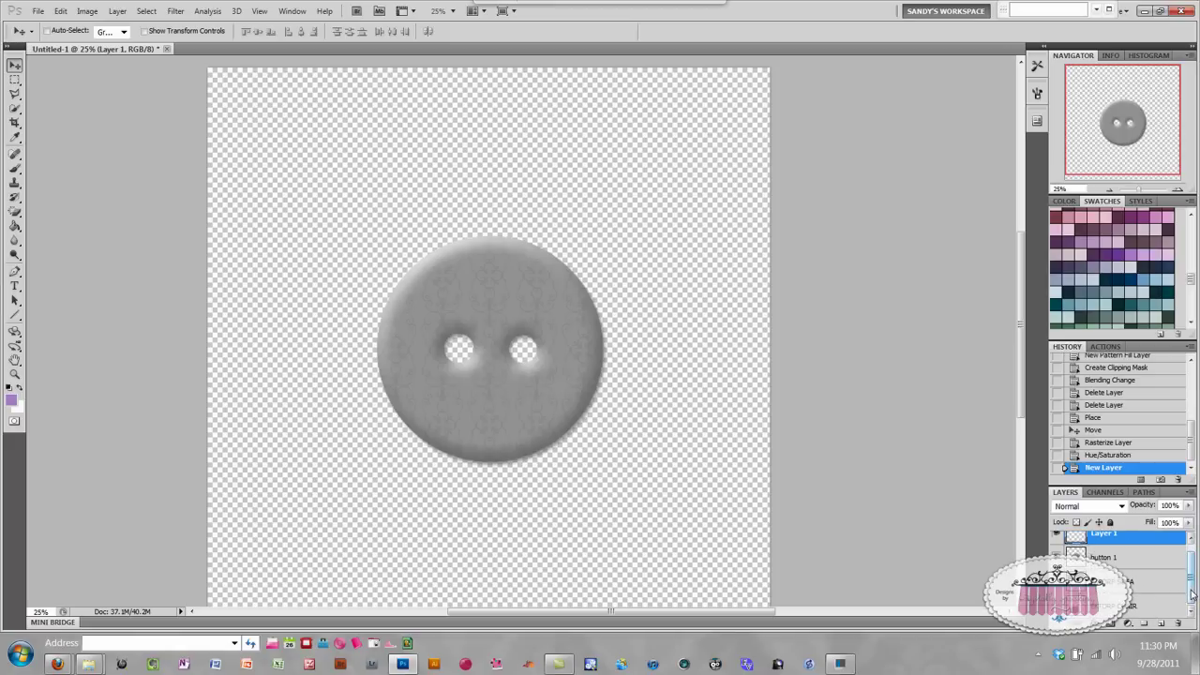
scroll(1192, 584, up, 1)
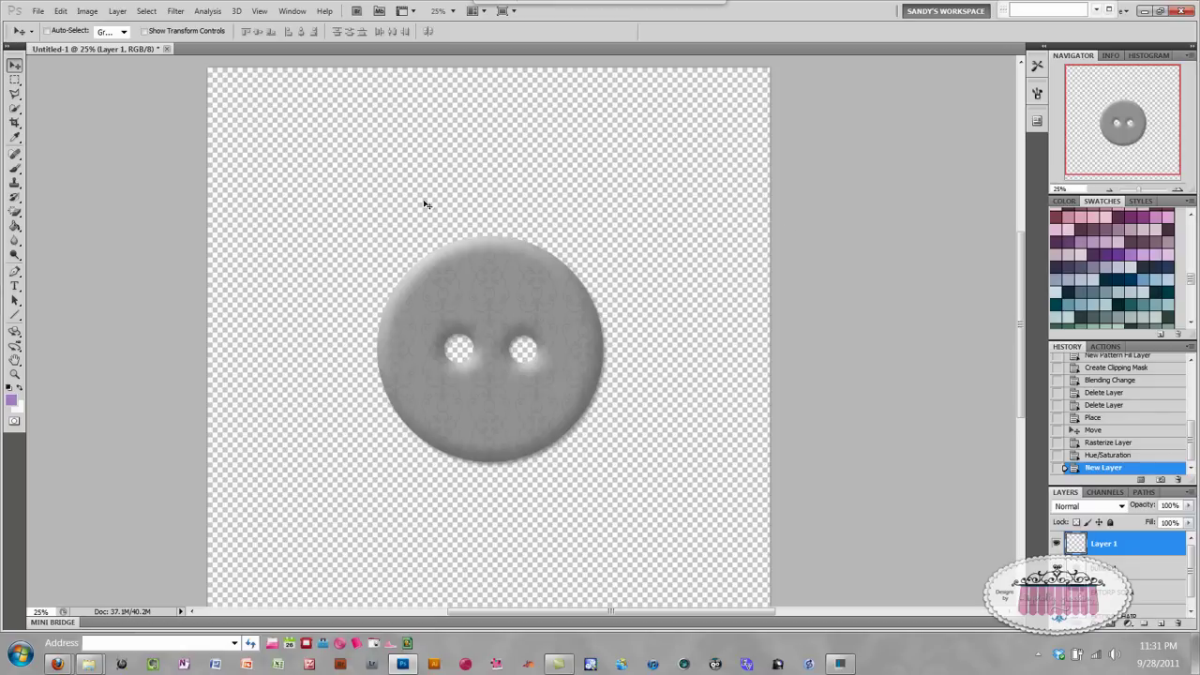
click(15, 226)
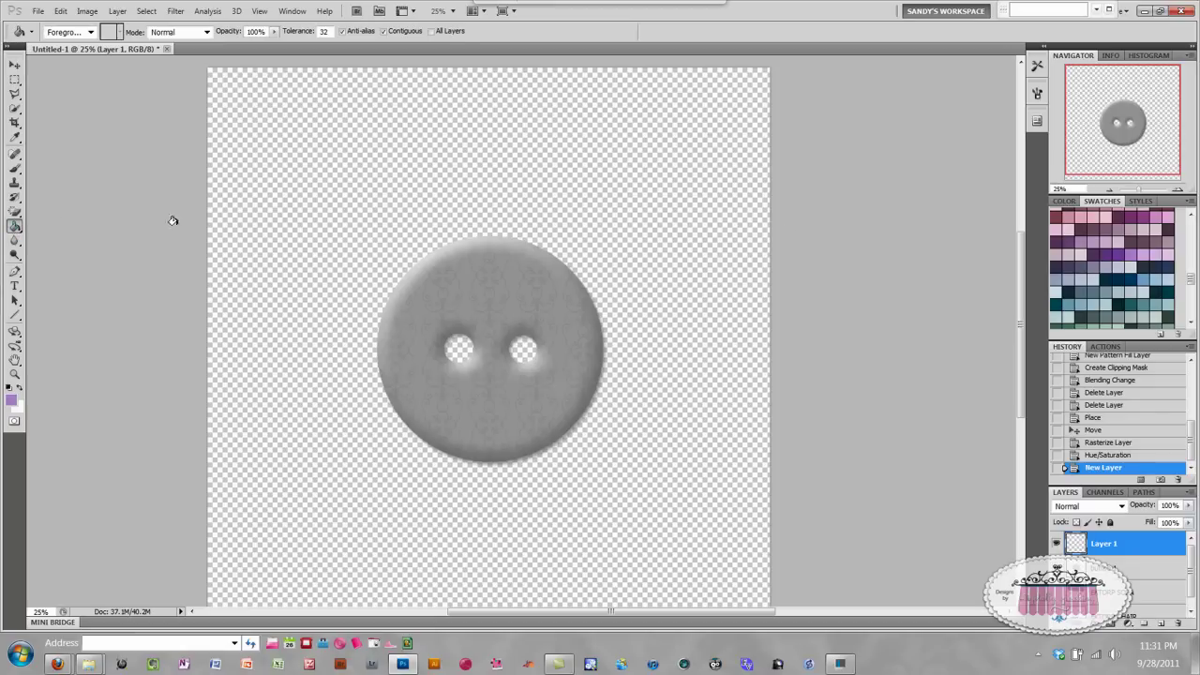
click(400, 216)
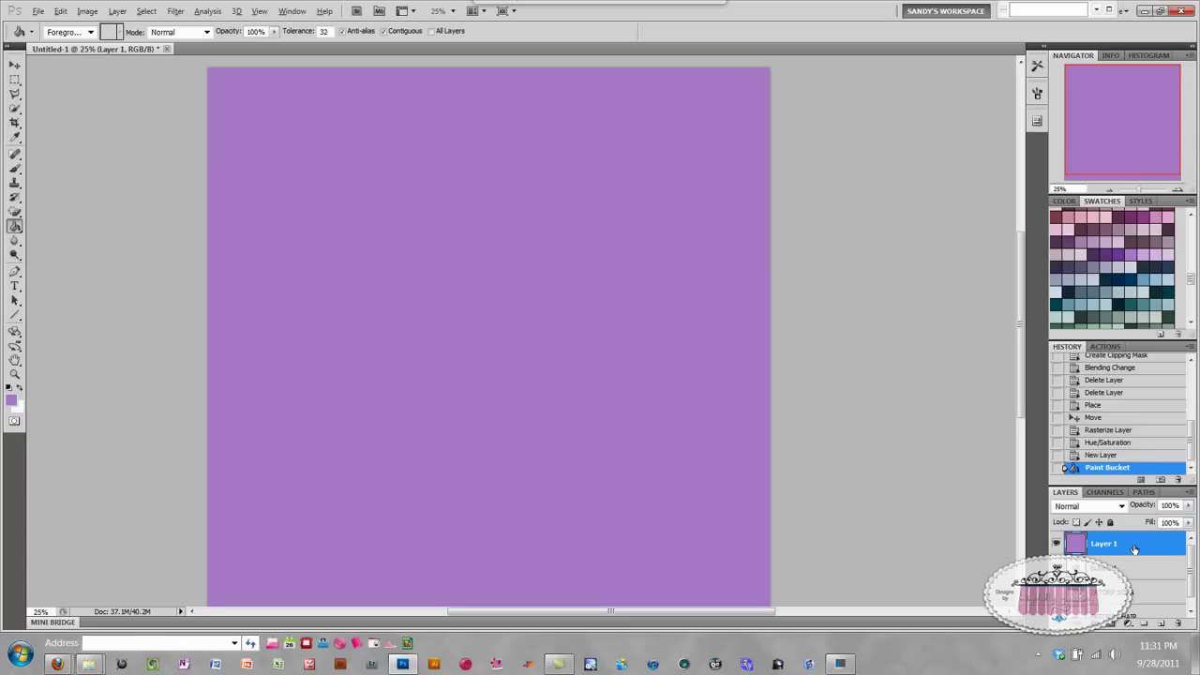
Clip the purple Layer 1 to the button layer and set its blending mode to Overlay
alt+click(1138, 554)
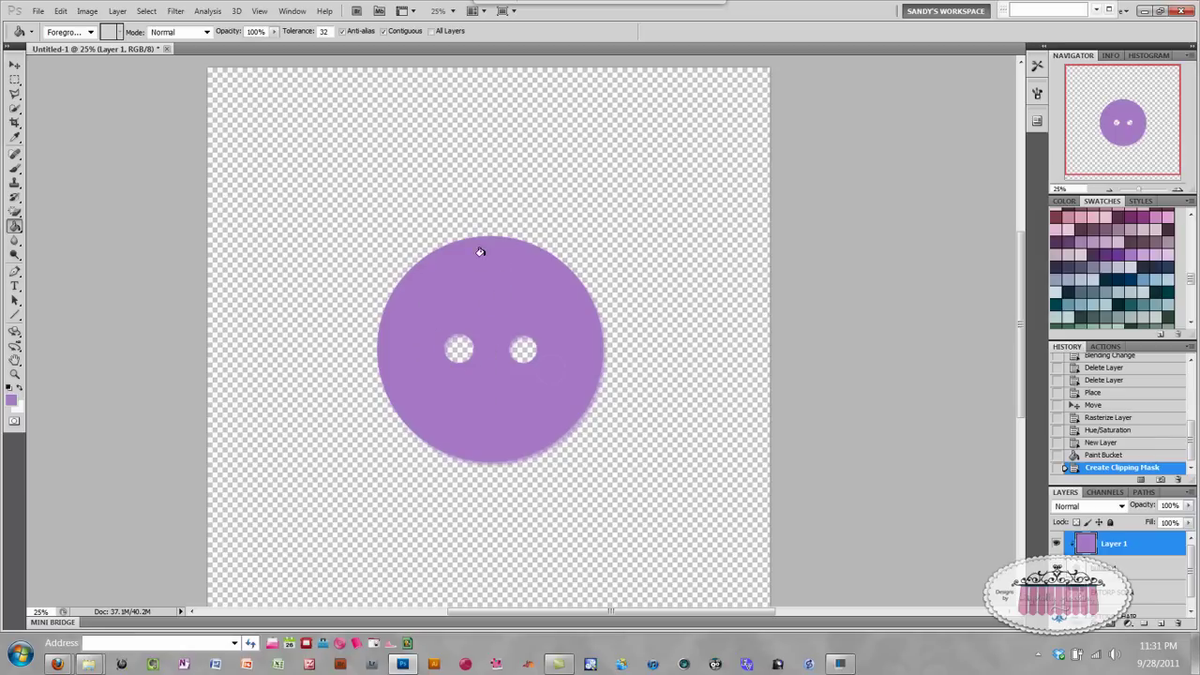
click(1123, 507)
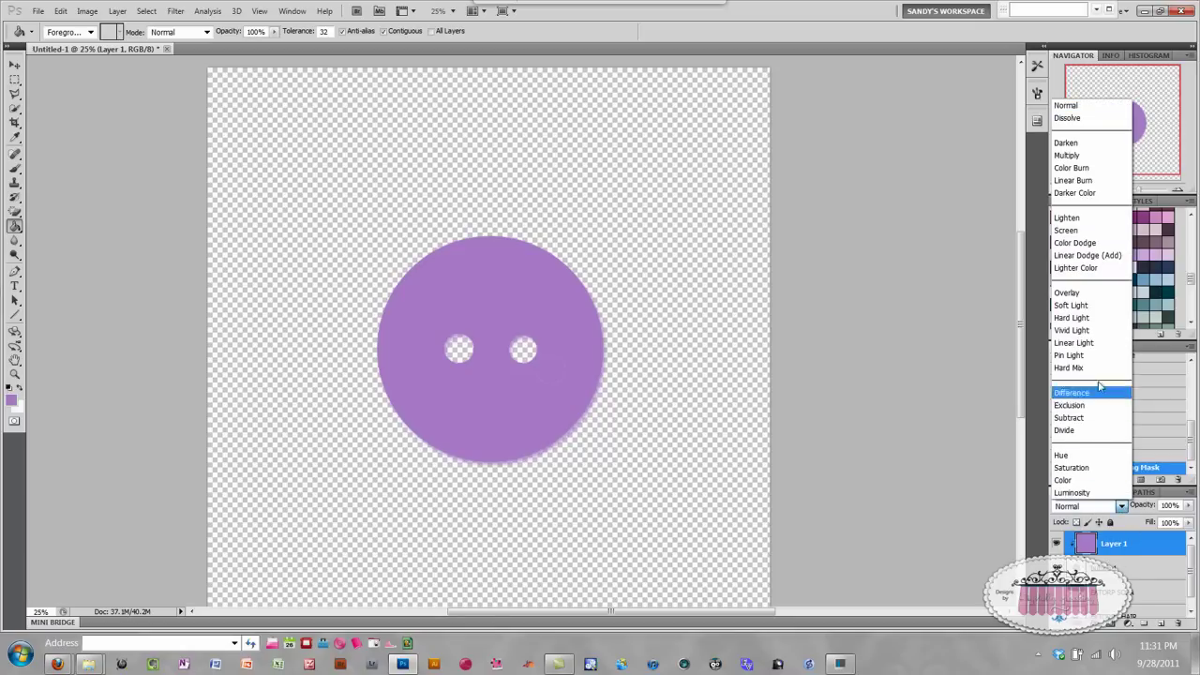
click(1078, 293)
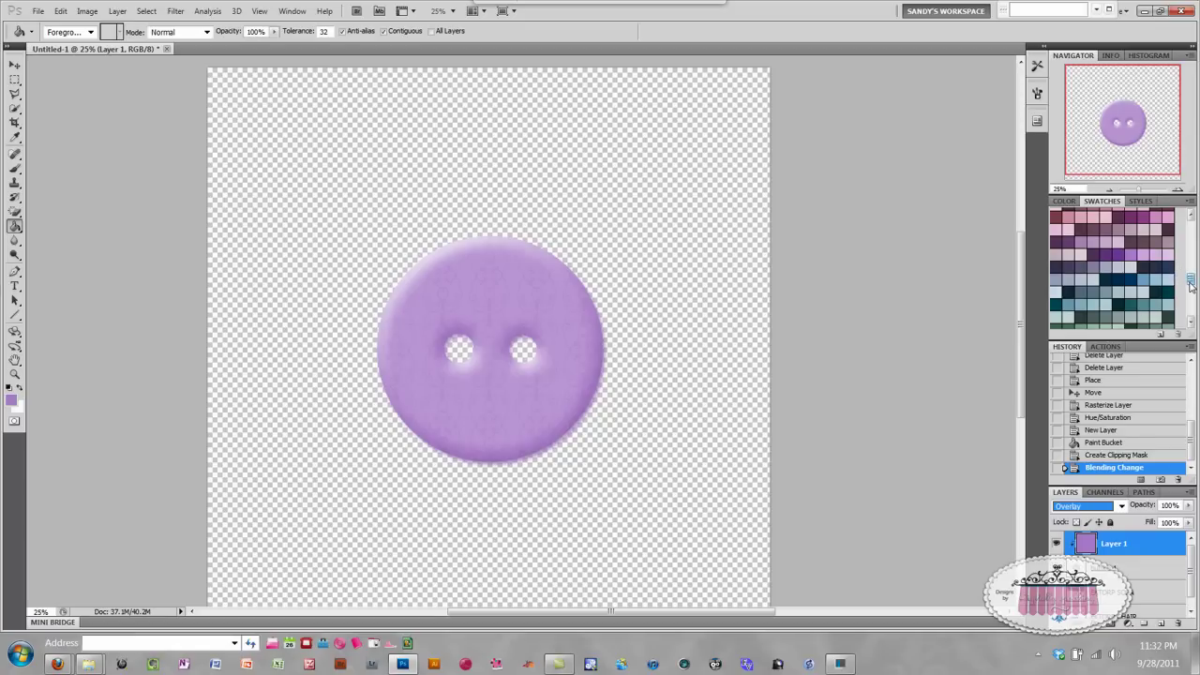
Refill the clipped Layer 1 with a dark green swatch and again with a magenta swatch
drag(1190, 284, 1192, 286)
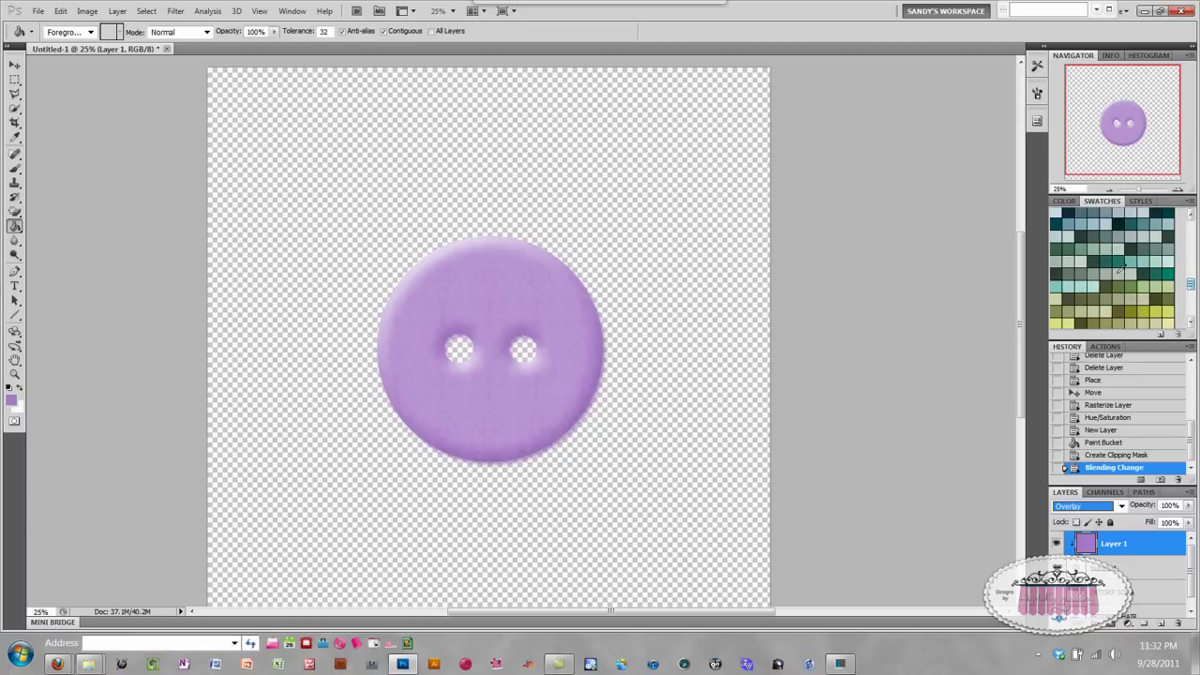
click(1069, 245)
click(380, 261)
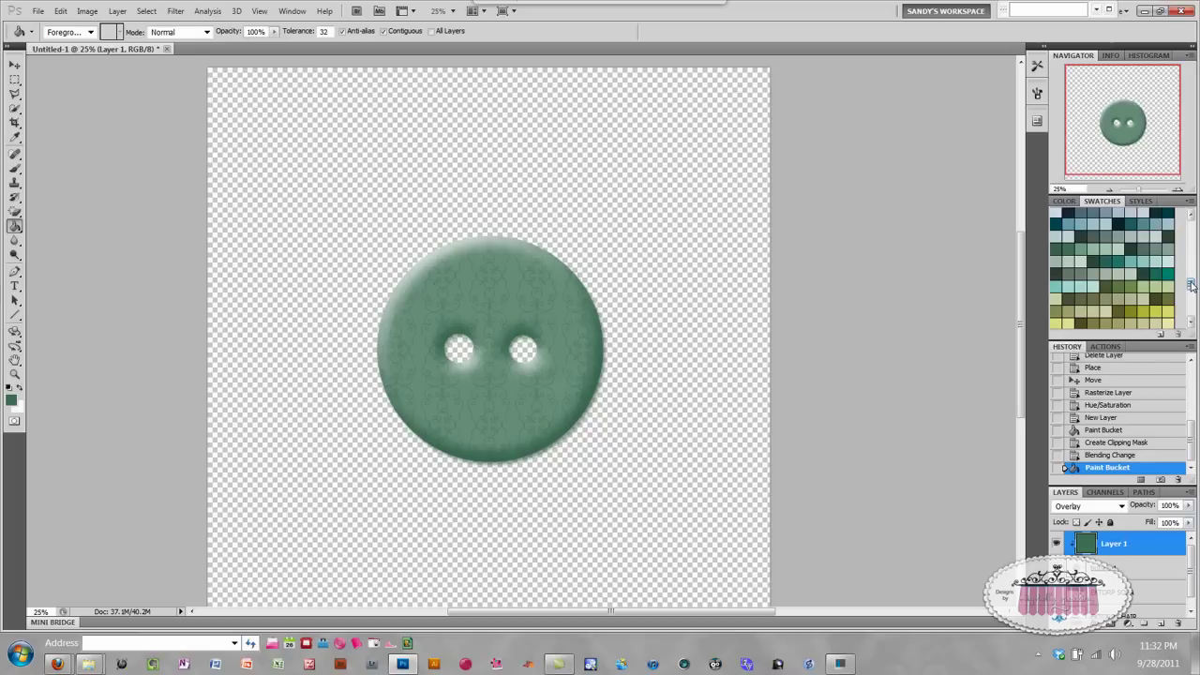
drag(1191, 284, 1191, 245)
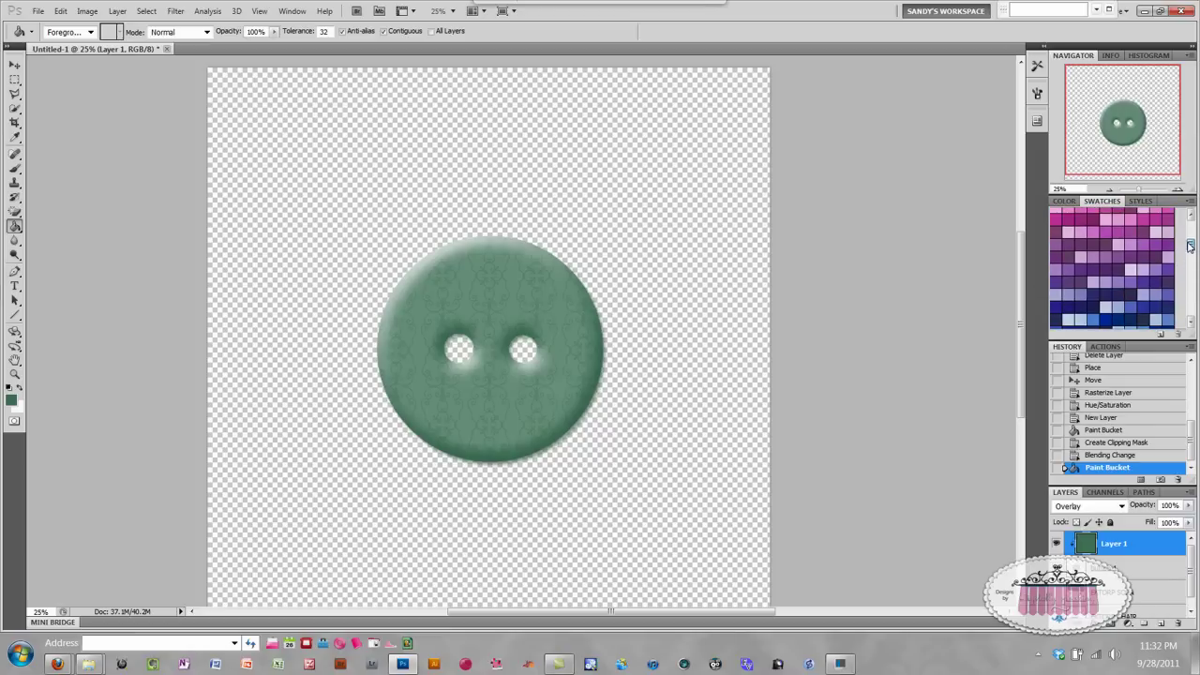
click(1145, 219)
click(420, 262)
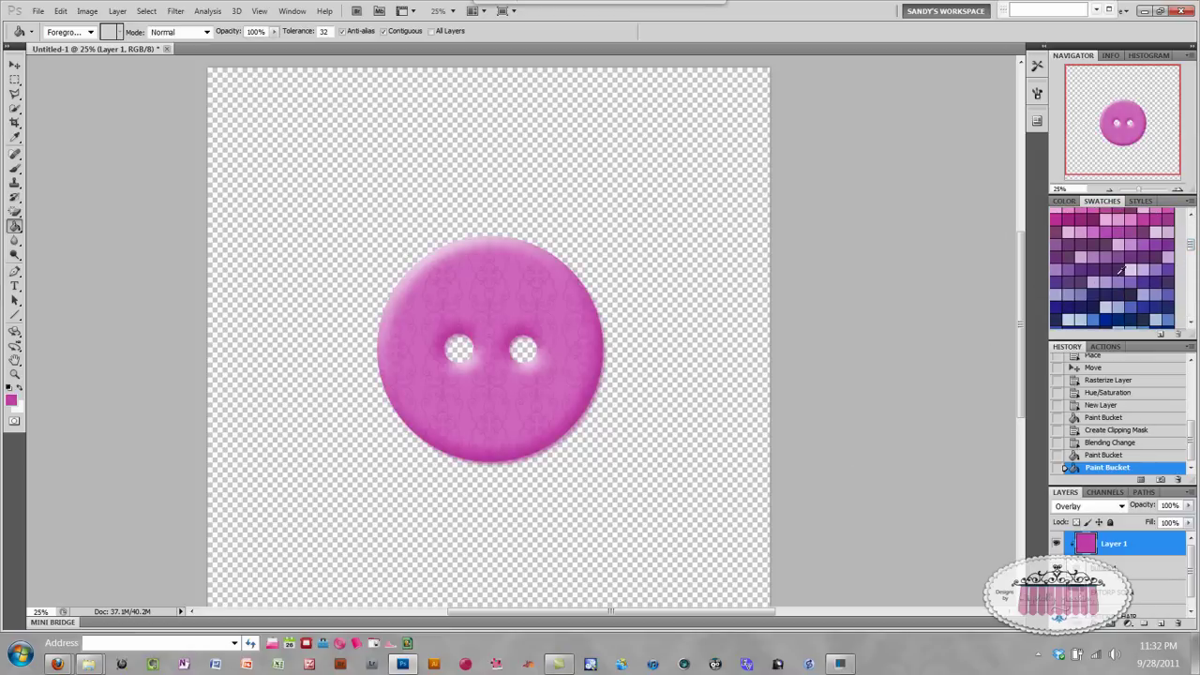
Refill the clipped Layer 1 with a crimson swatch and delete that layer
click(1189, 216)
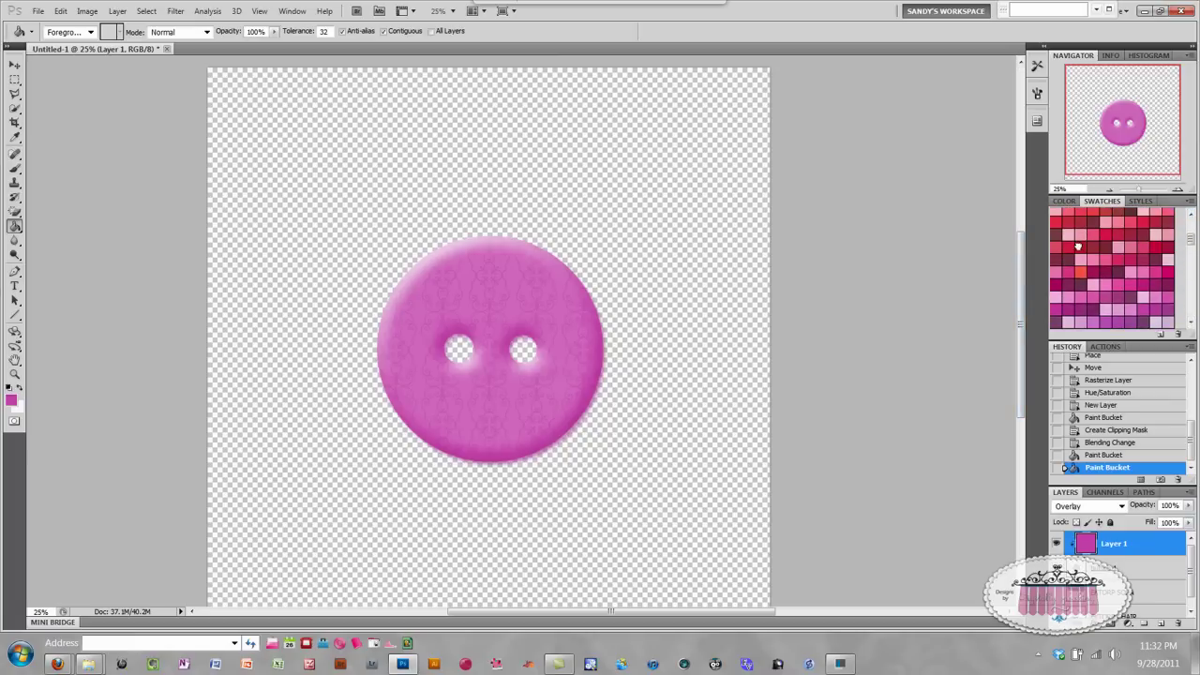
click(1077, 246)
click(437, 406)
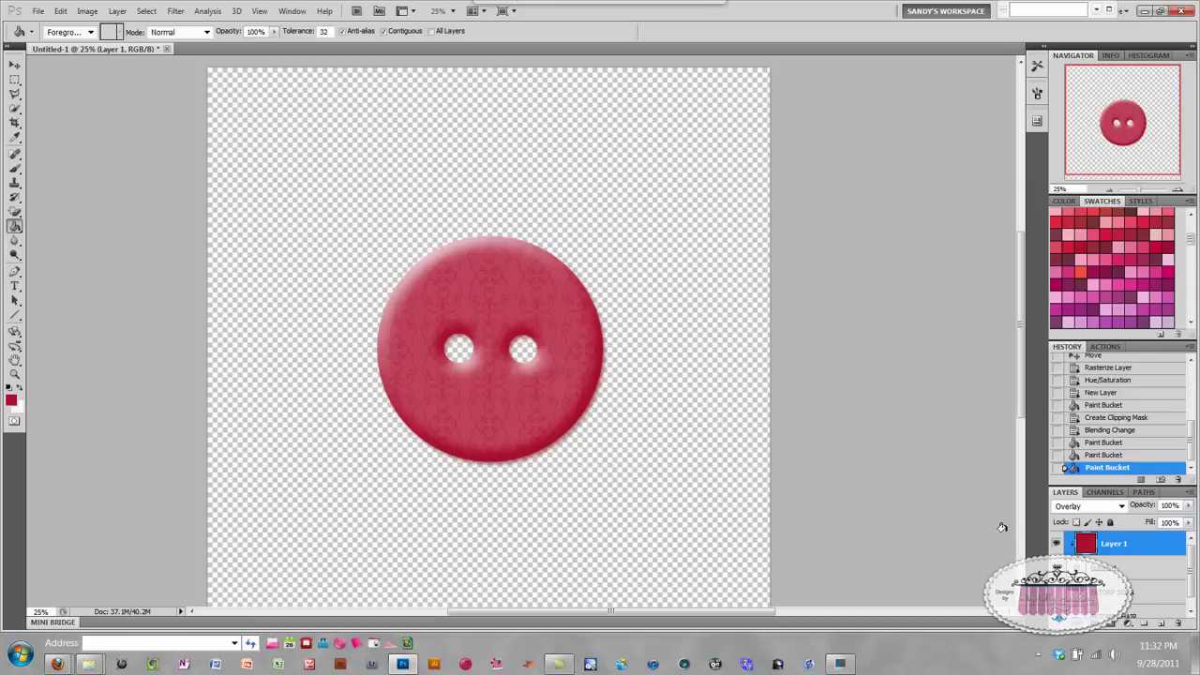
drag(1163, 545, 1177, 622)
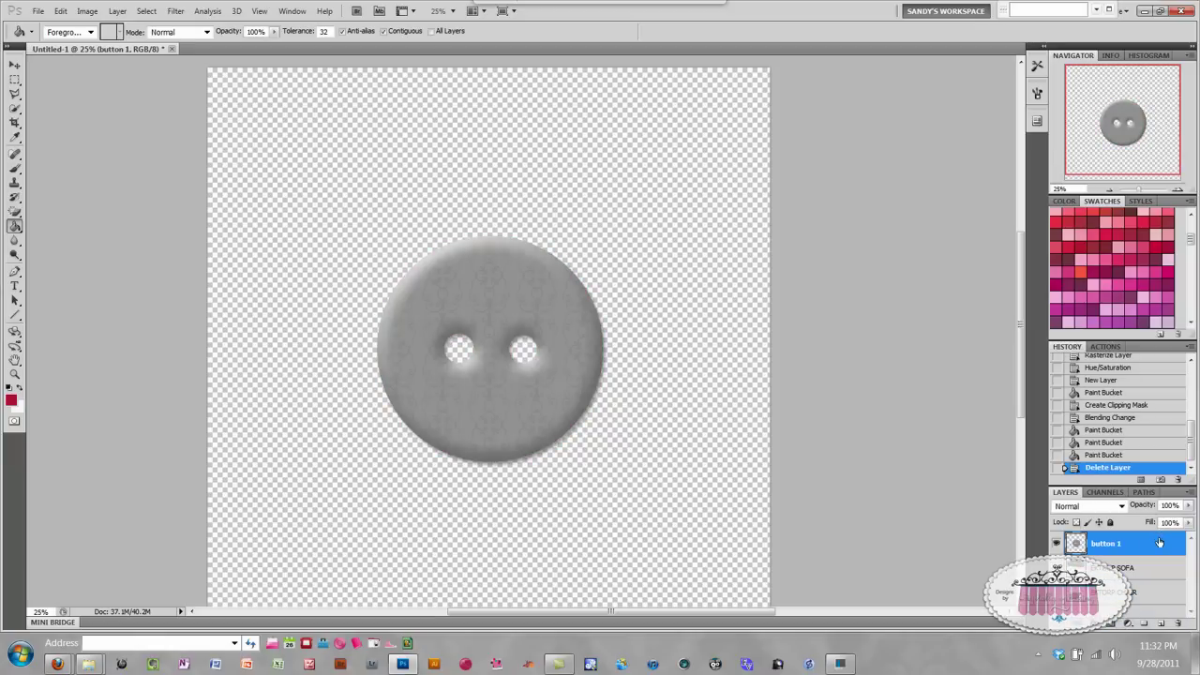
Delete the button 1 layer and briefly show the EKTORP SOFA and EKTORP CHAIR layers before hiding them again
drag(1159, 543, 1177, 622)
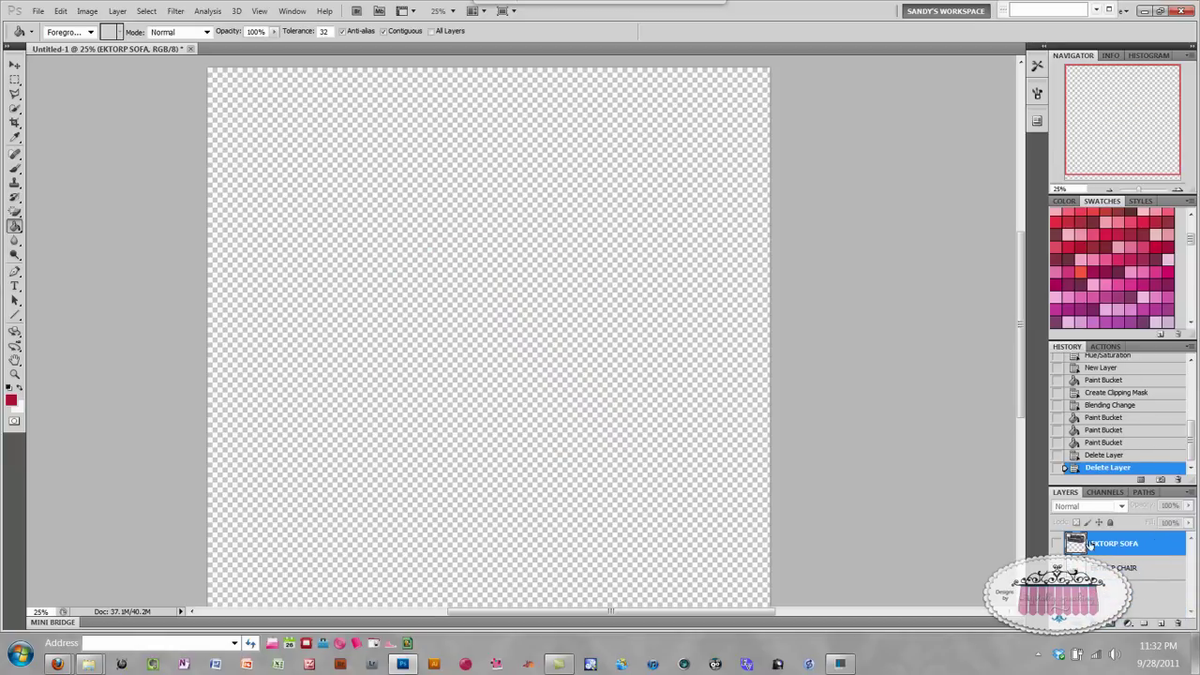
click(1056, 544)
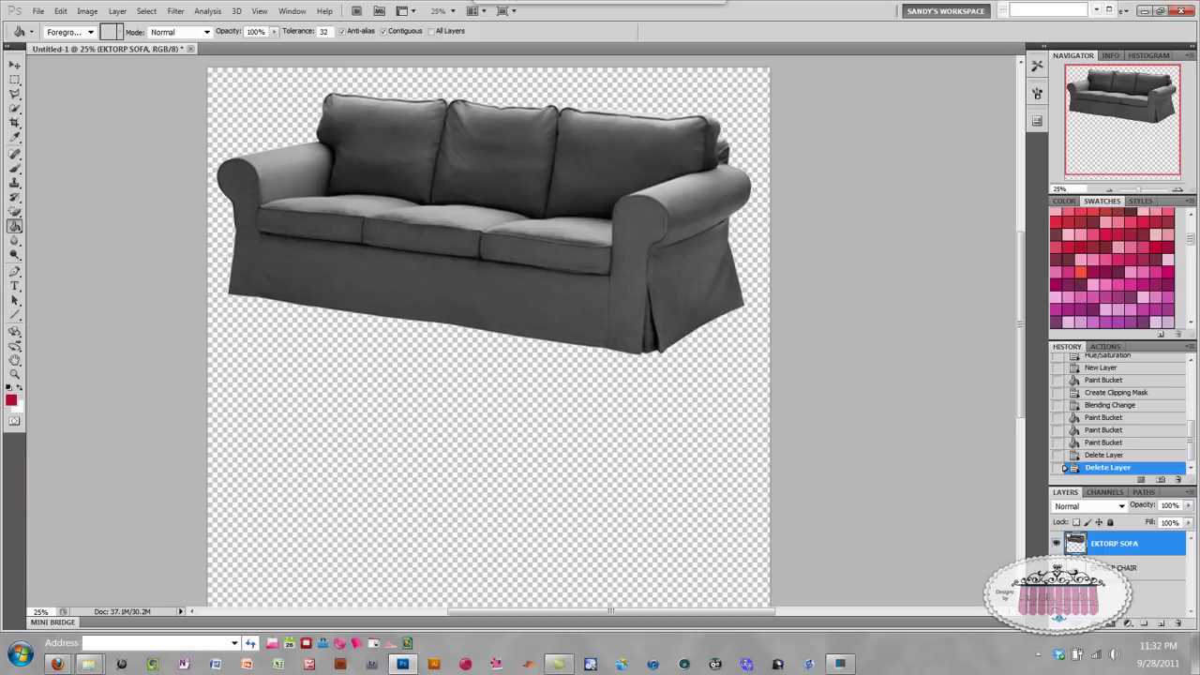
click(1057, 568)
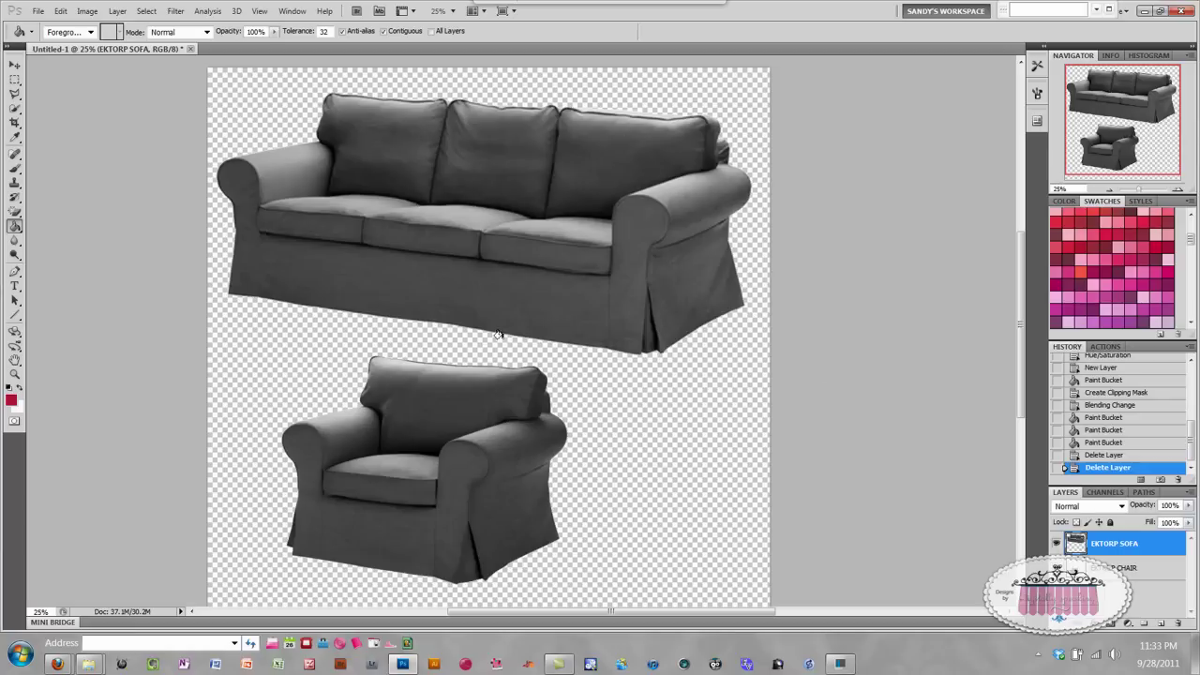
click(1057, 543)
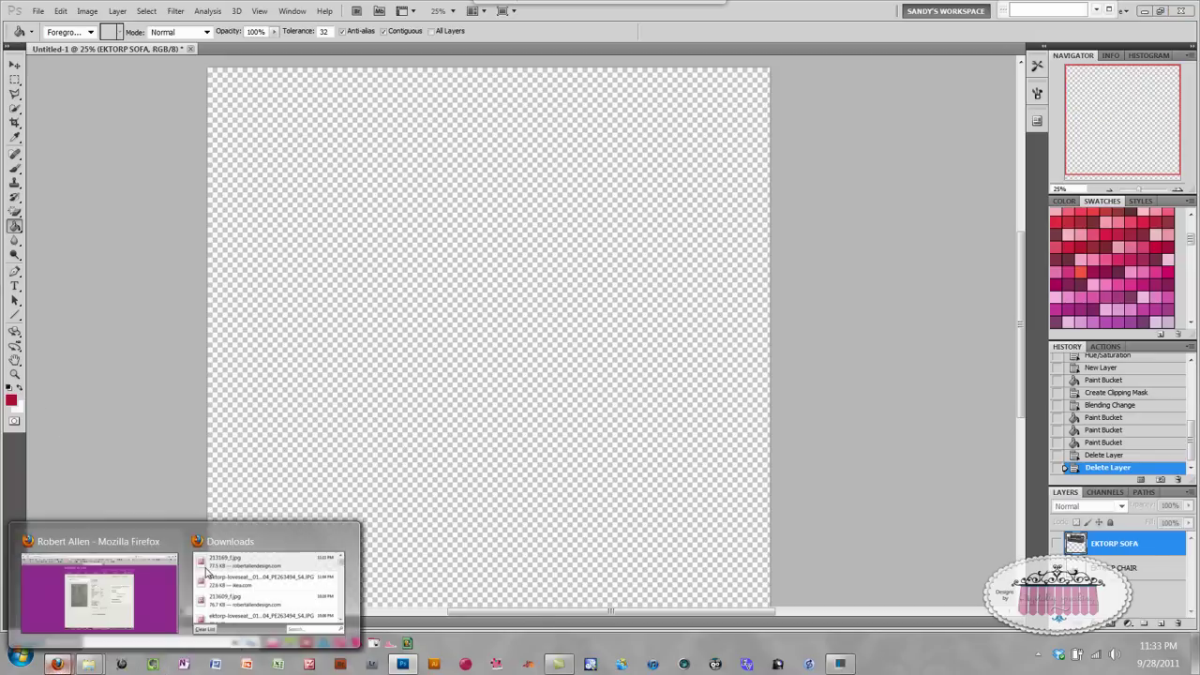
Switch to Firefox and save the green EKTORP loveseat picture from the IKEA page to the Desktop, replacing the existing file
key(alt+Tab)
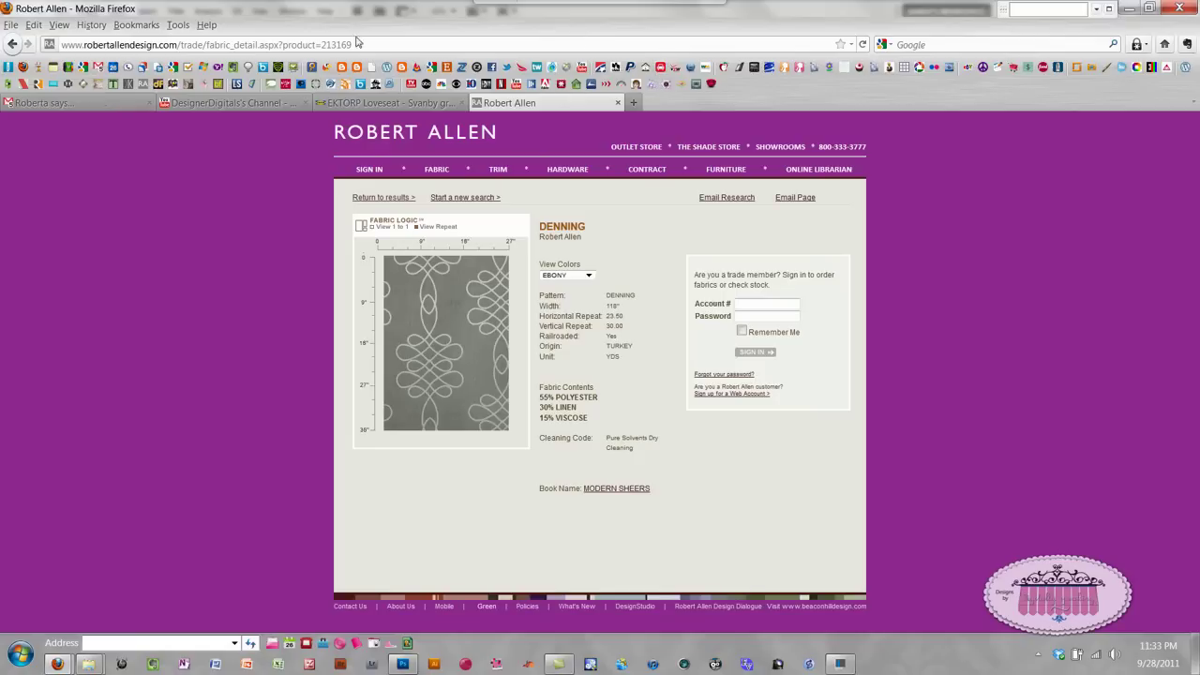
click(357, 105)
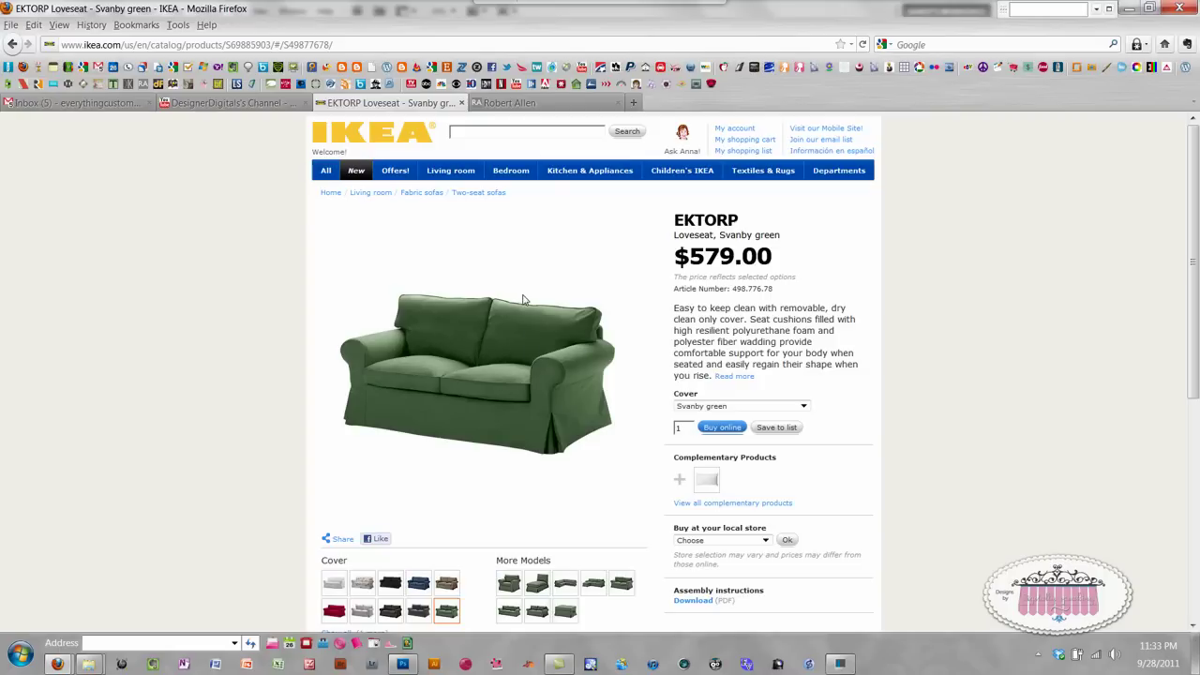
right_click(483, 343)
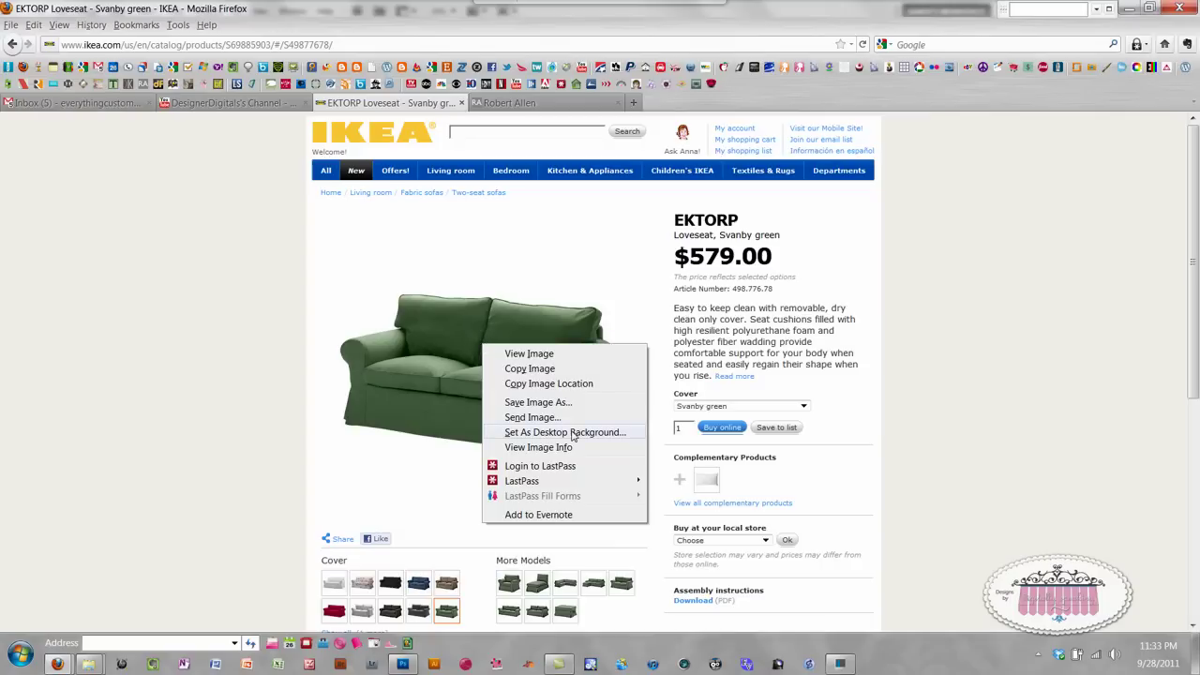
click(540, 403)
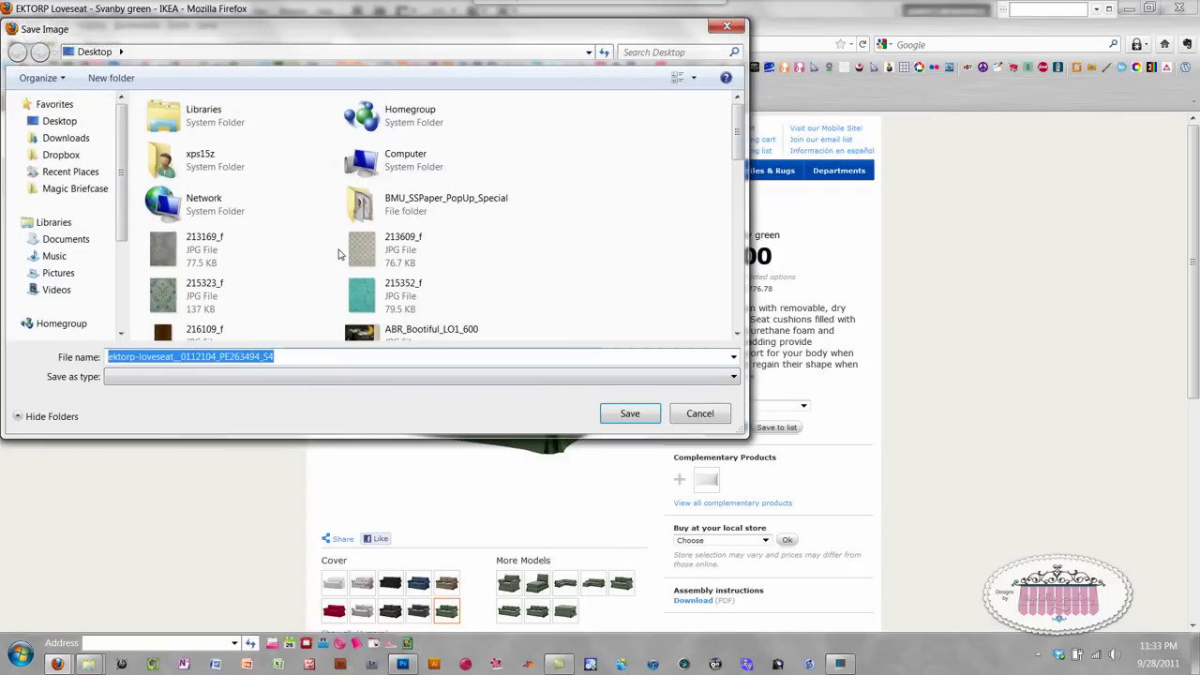
click(46, 128)
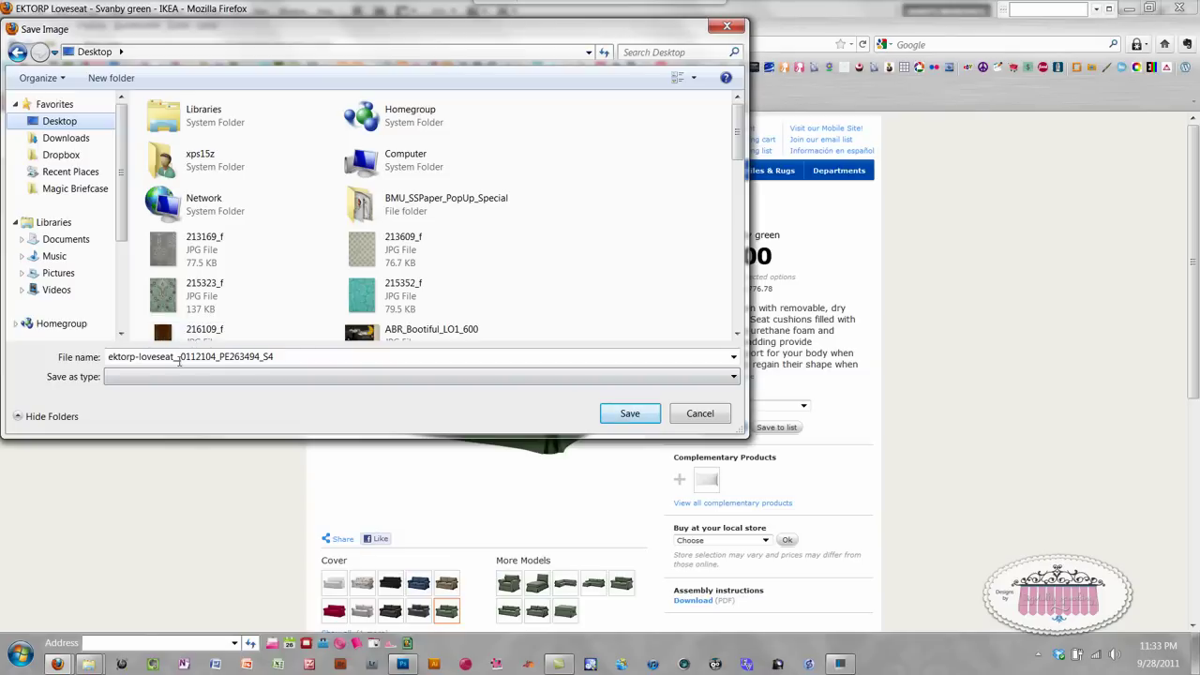
click(630, 414)
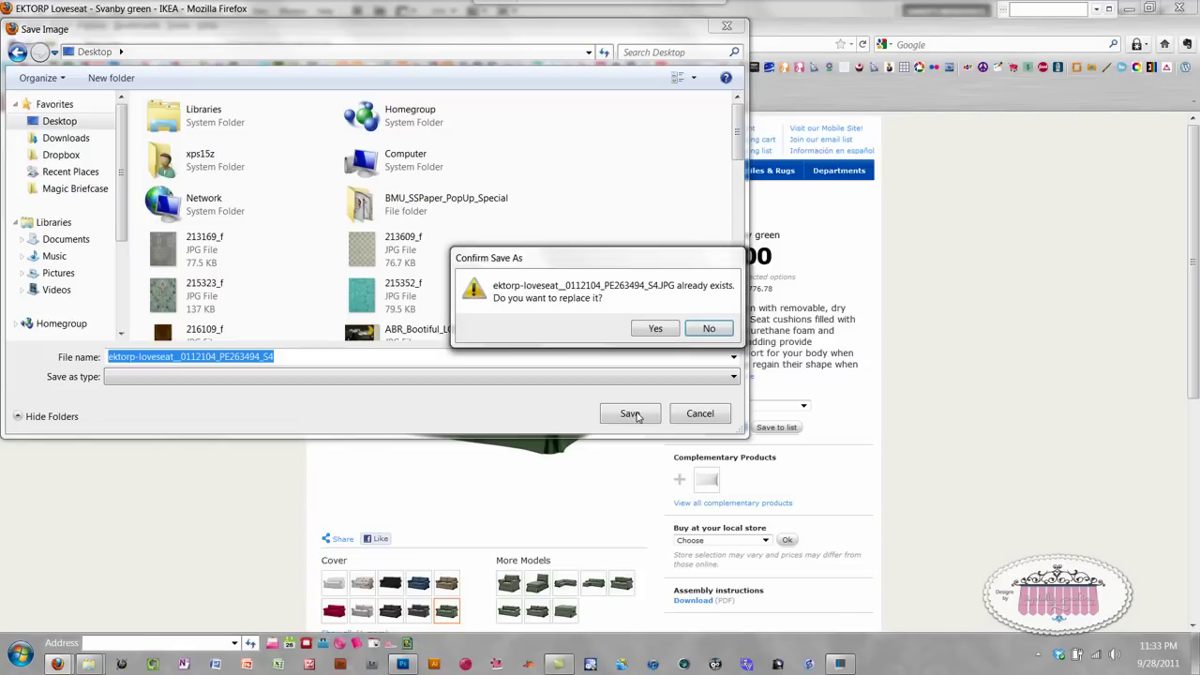
click(651, 329)
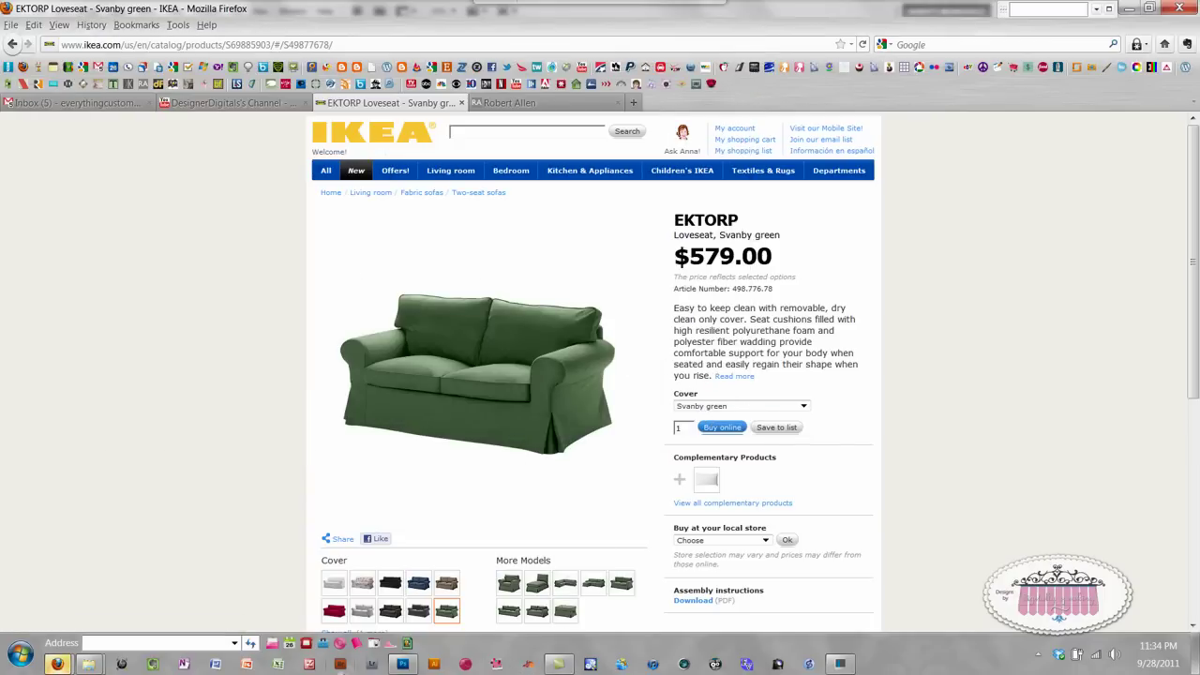
Switch back to Photoshop, open ektorp-loveseat__0112104_PE263494_S4 from the Desktop and enlarge its document window
click(402, 663)
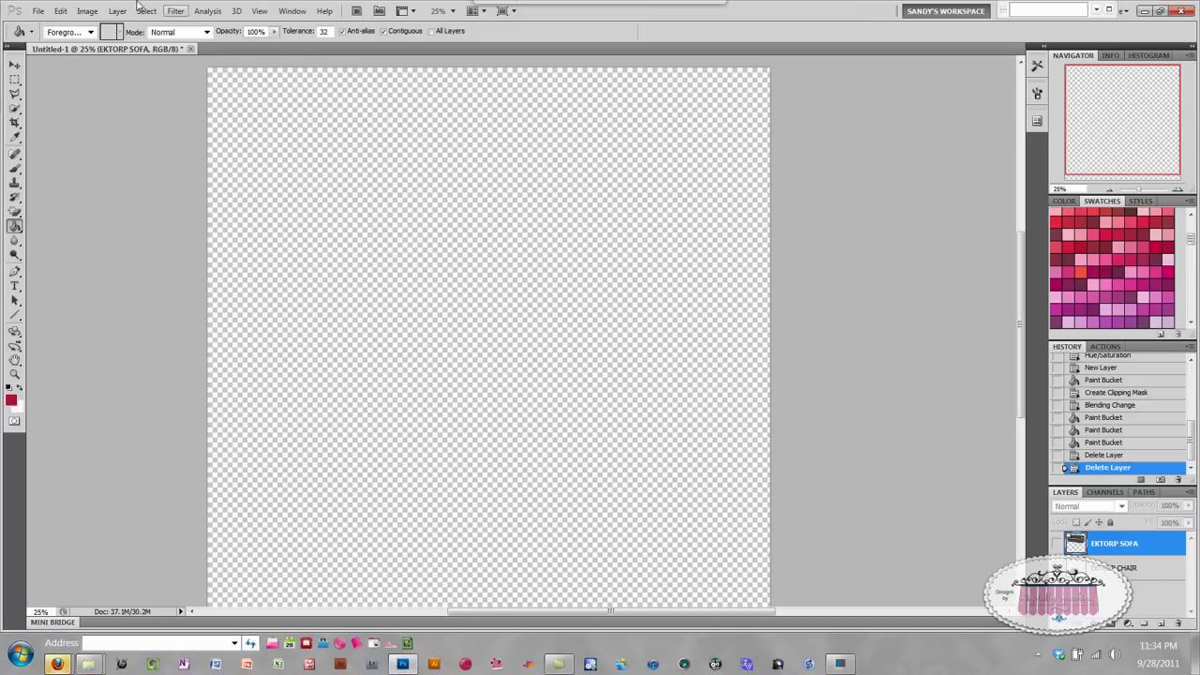
click(39, 12)
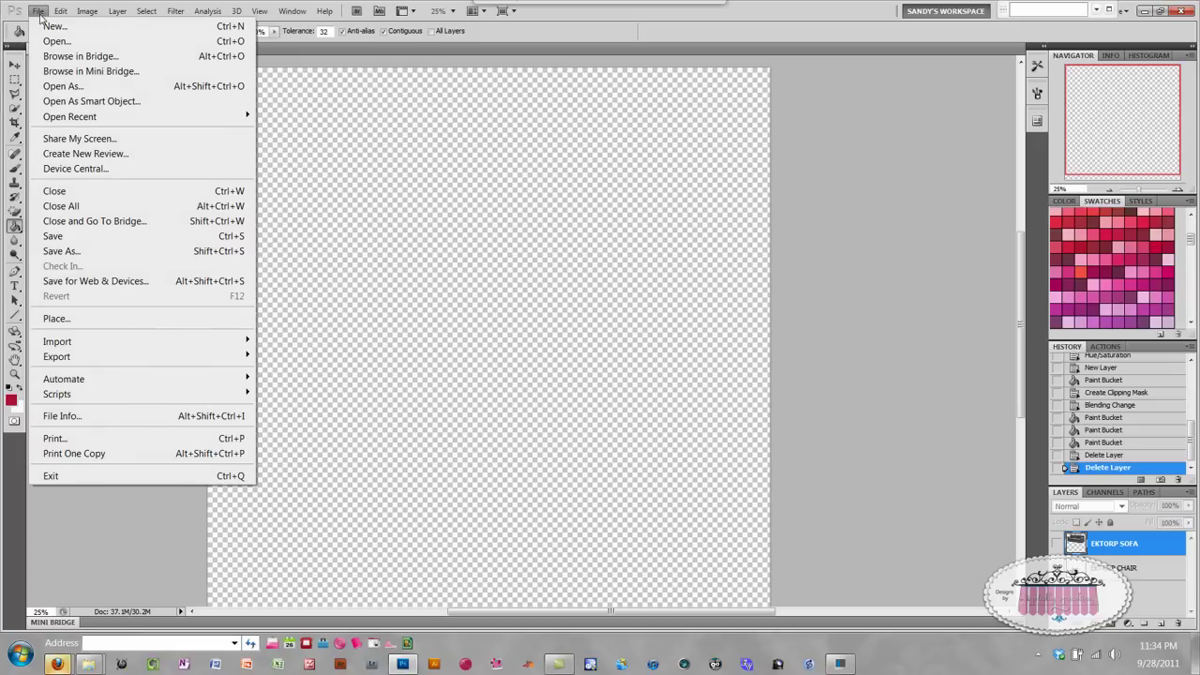
click(51, 42)
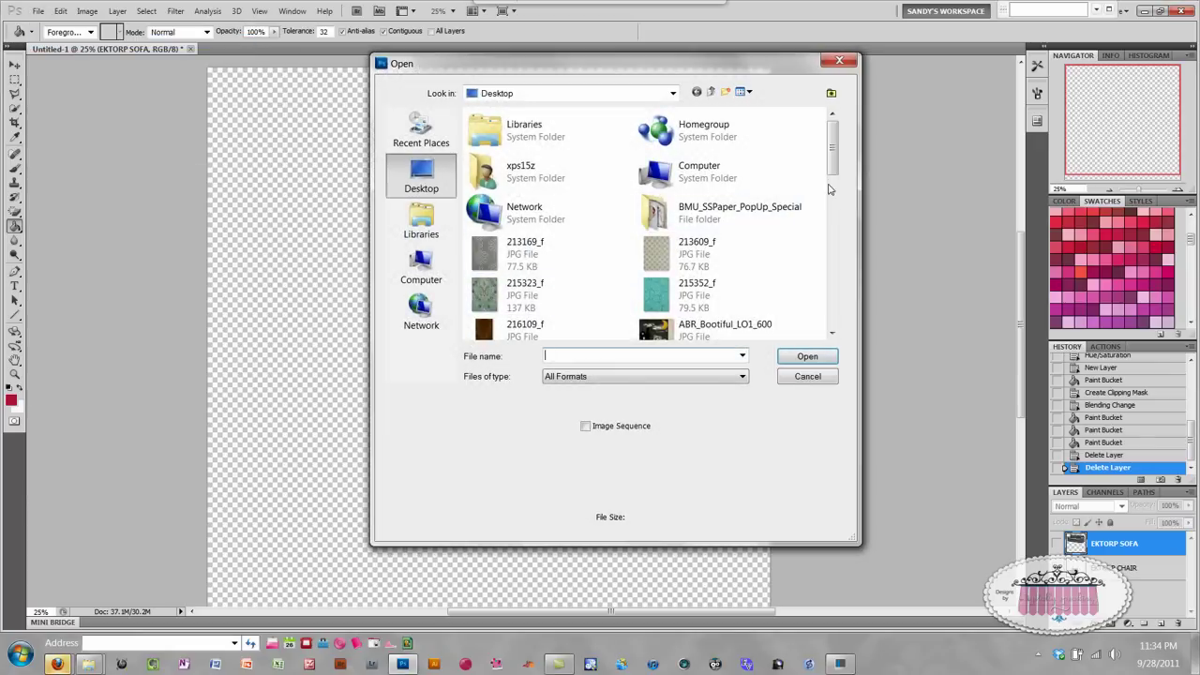
drag(831, 164, 832, 215)
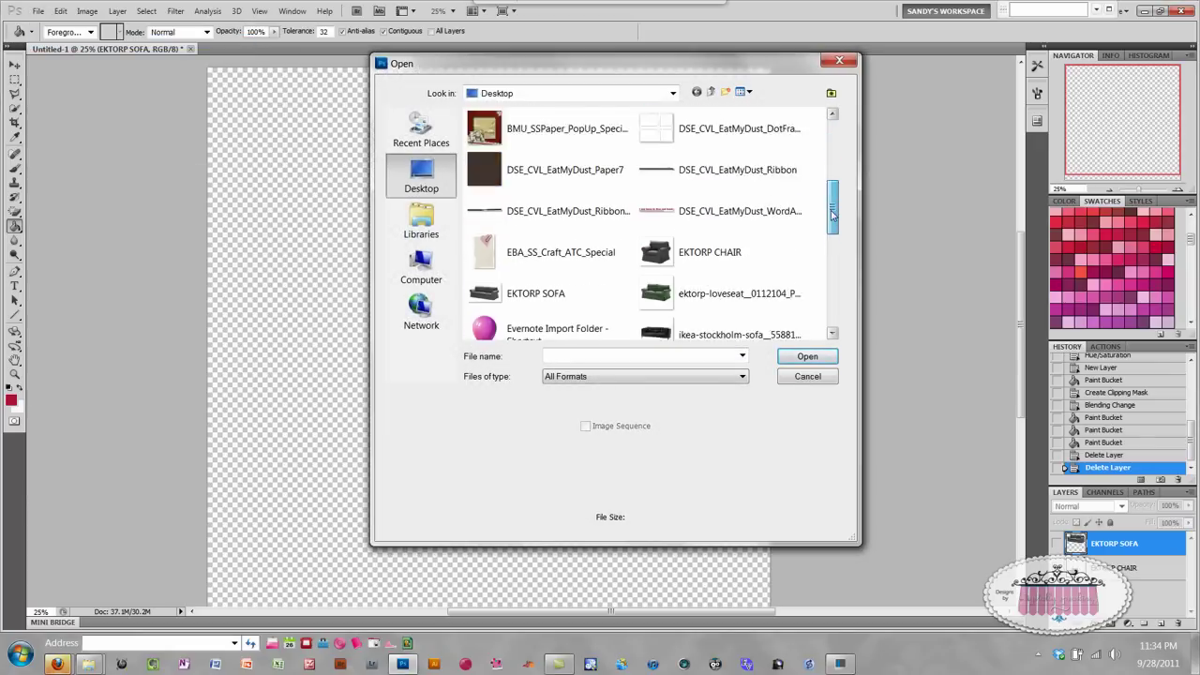
scroll(653, 192, down, 3)
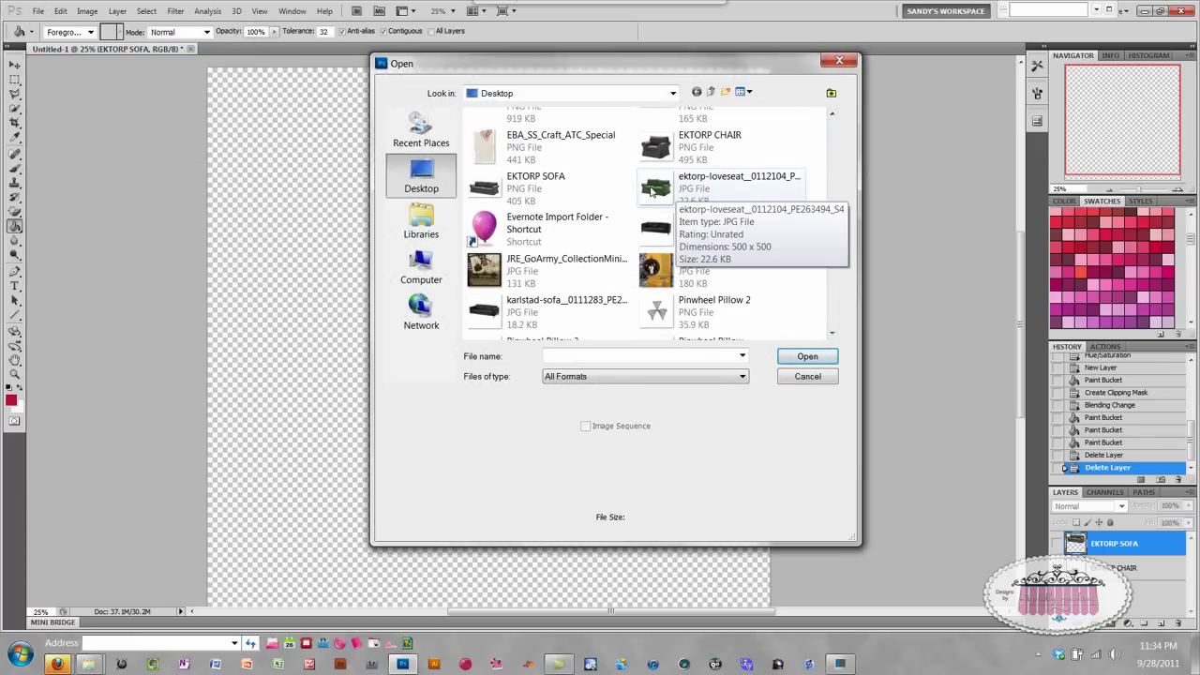
click(653, 192)
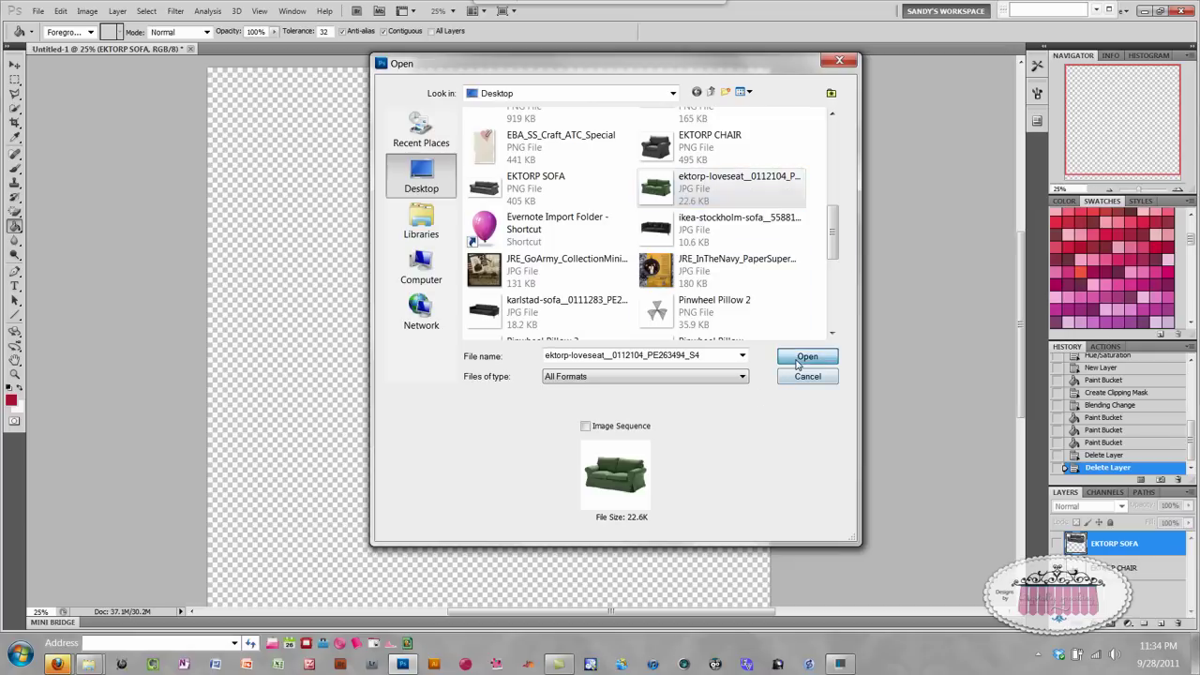
click(805, 357)
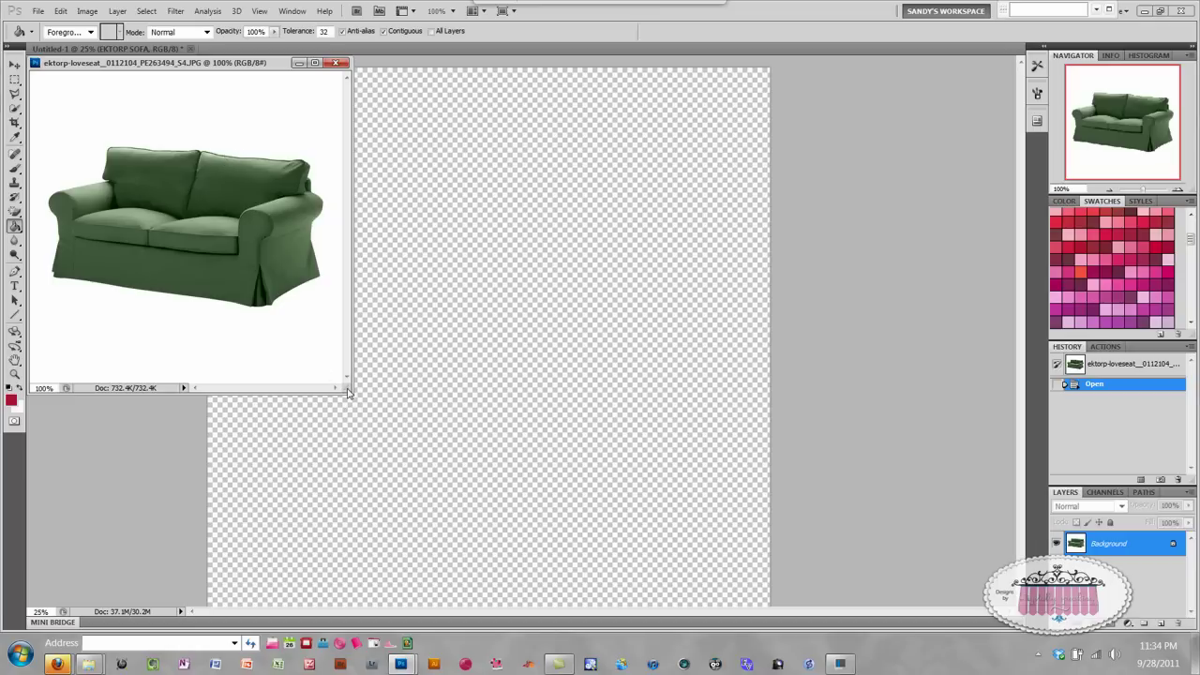
drag(345, 386, 559, 539)
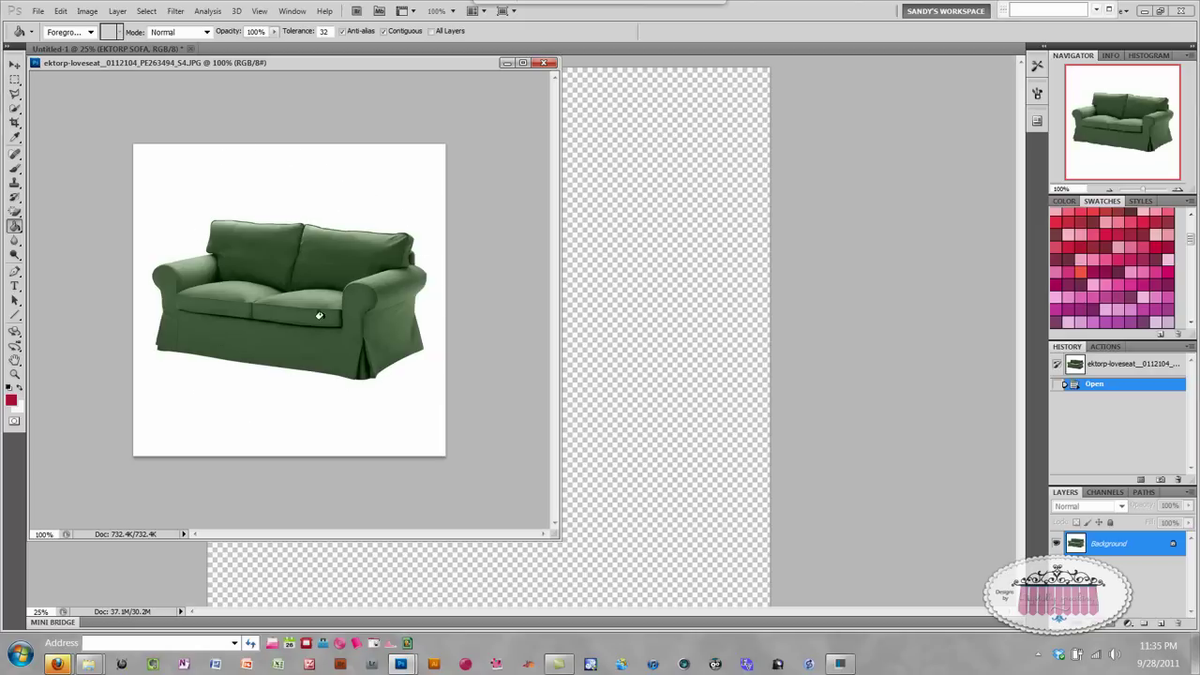
Erase the white background around the green loveseat with the Magic Eraser at a tolerance of 32
click(16, 214)
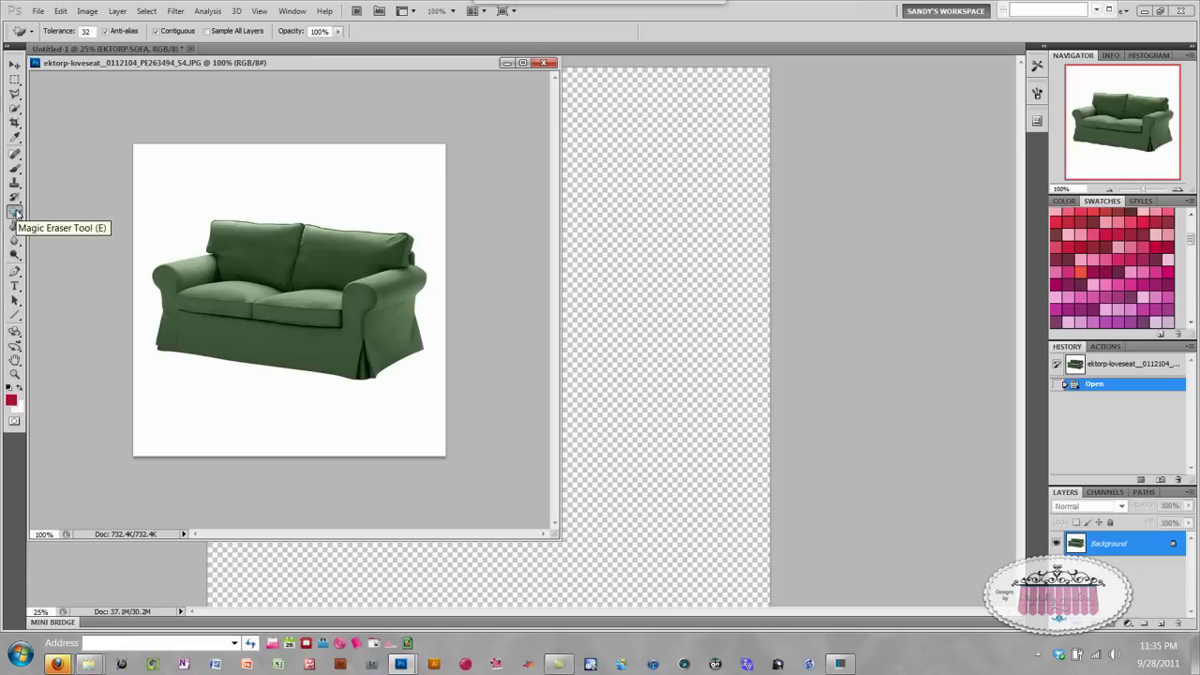
click(16, 213)
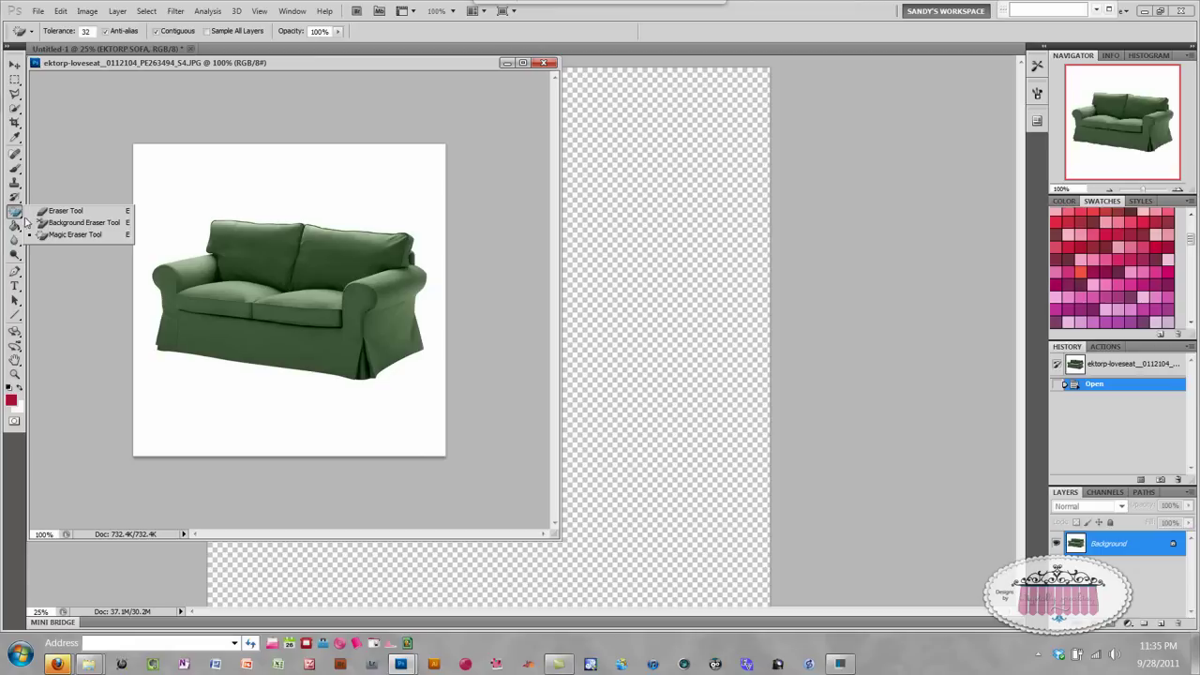
click(70, 235)
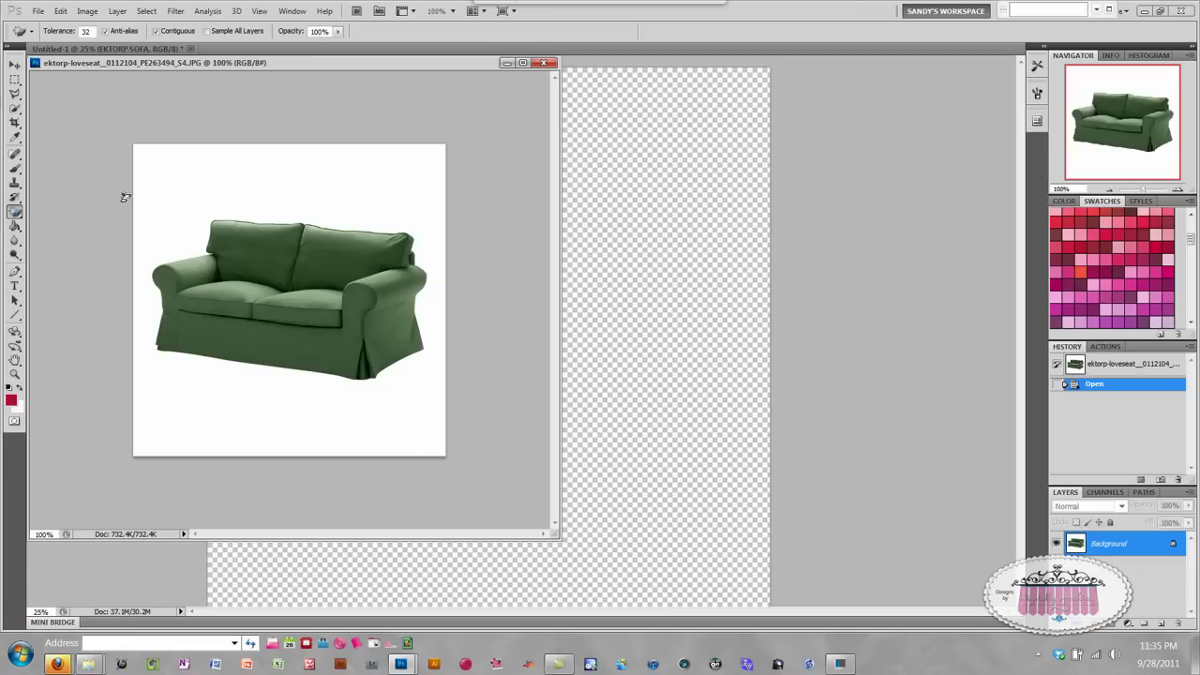
click(195, 186)
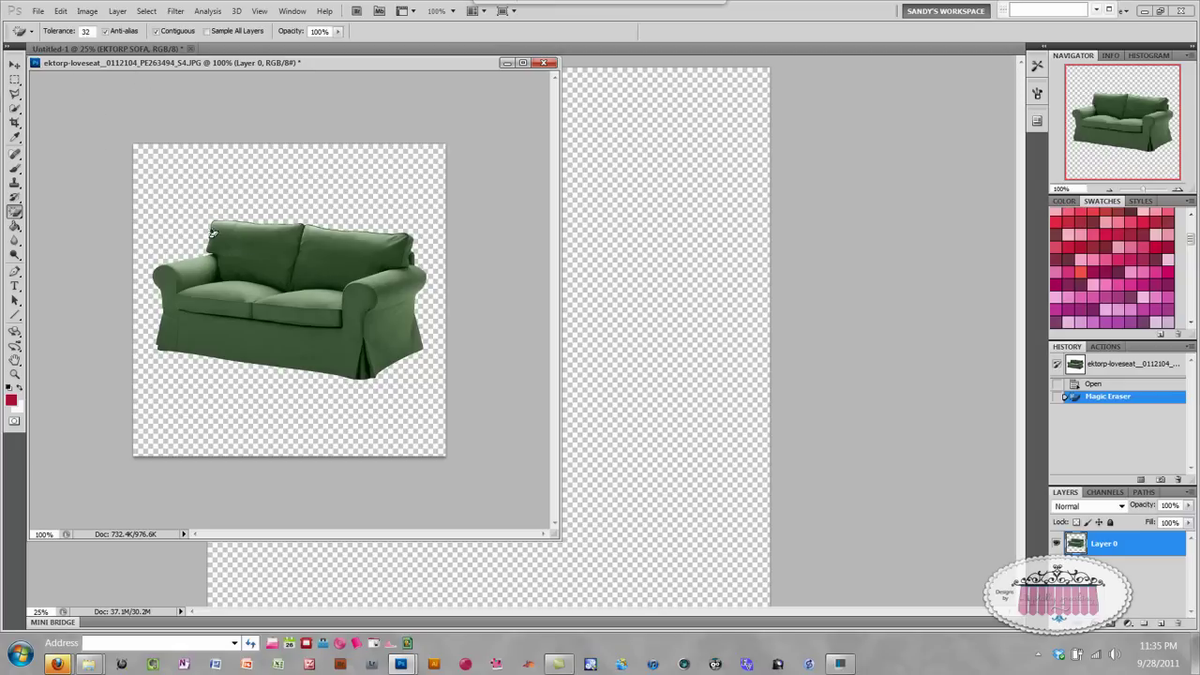
Desaturate the loveseat by setting Saturation to -100 in the Hue/Saturation adjustment
click(88, 11)
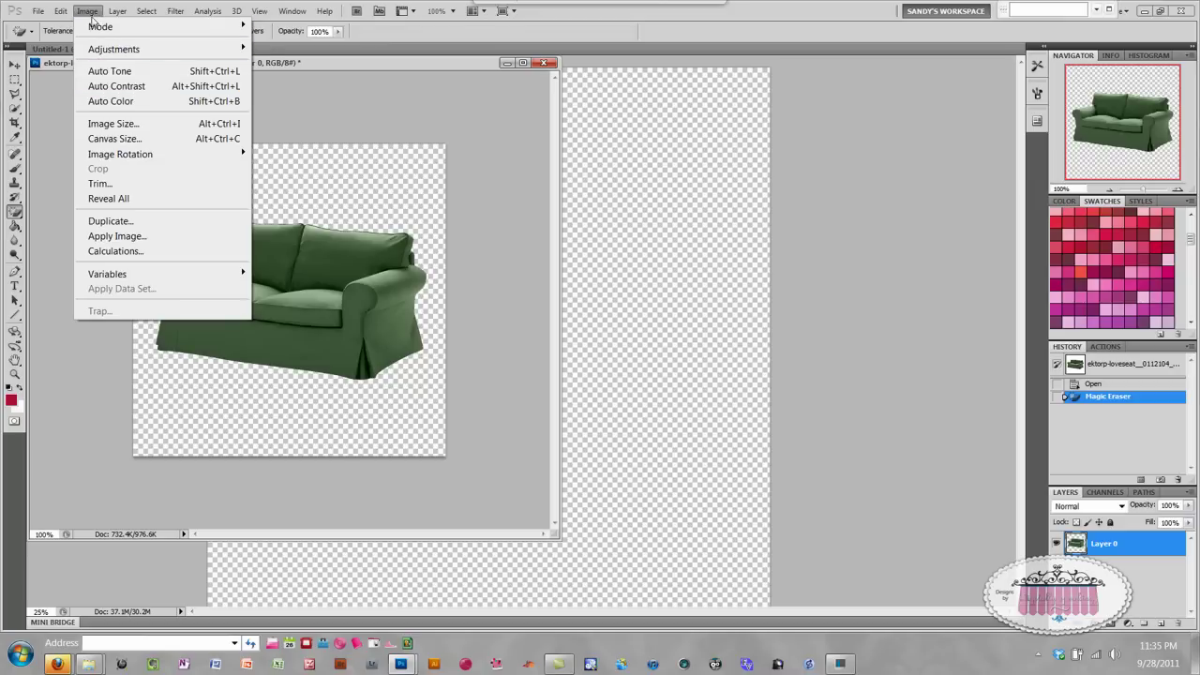
mouse_move(95, 51)
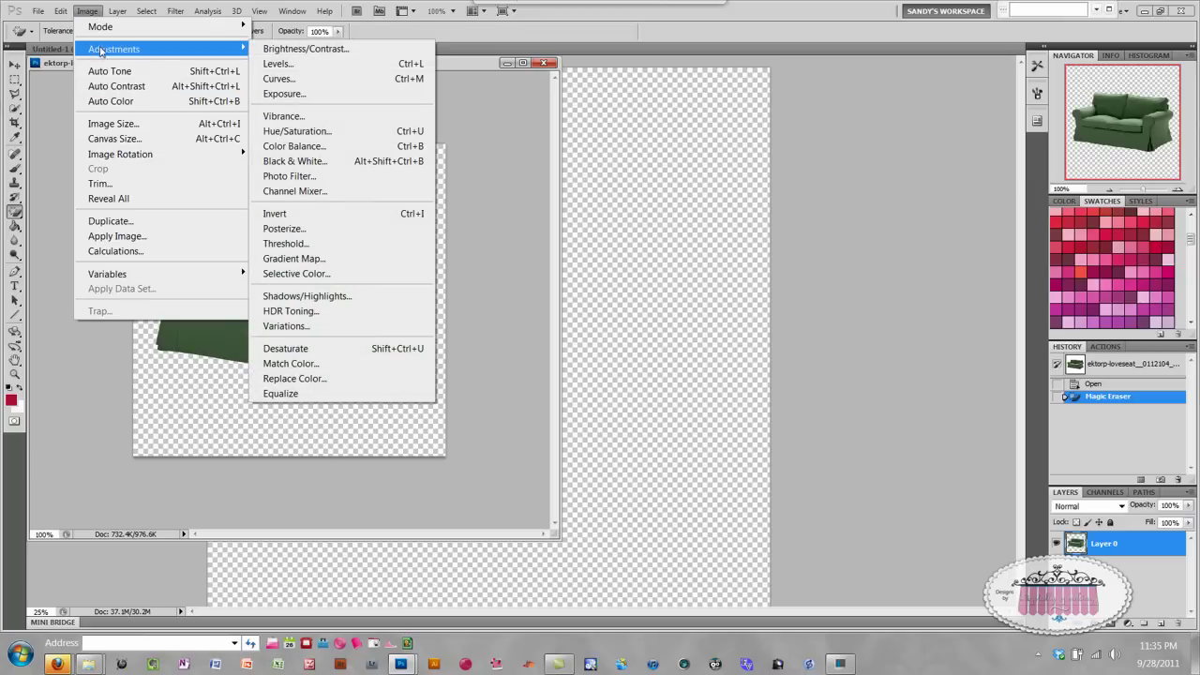
click(320, 130)
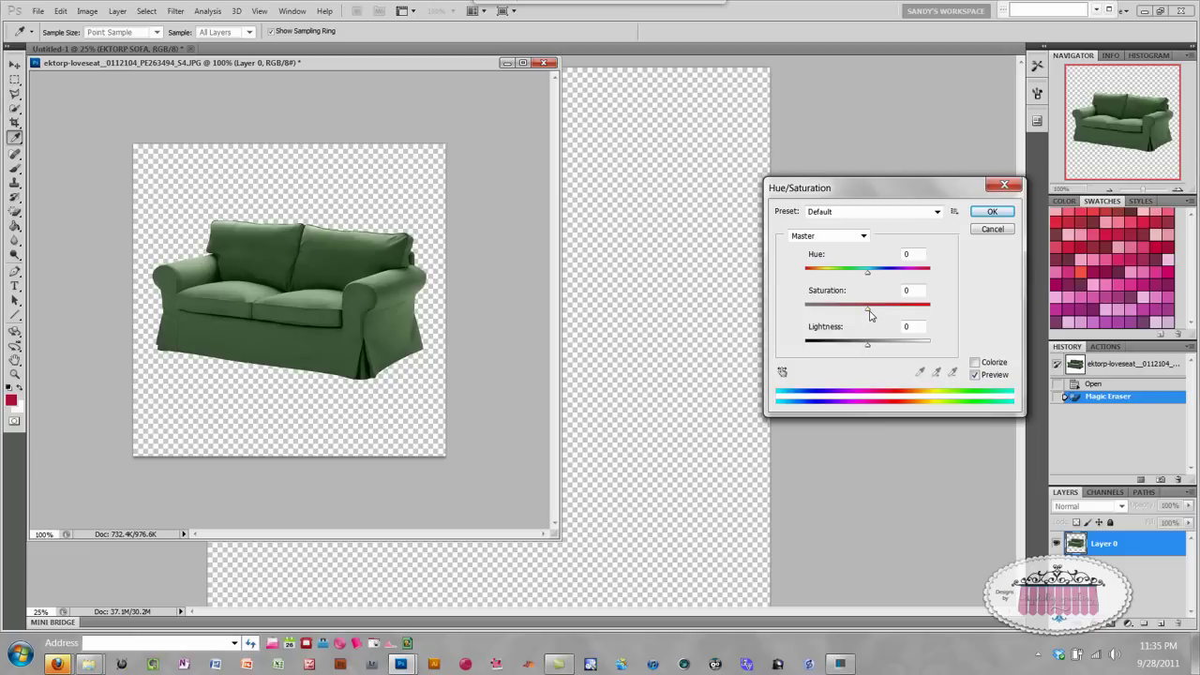
drag(867, 310, 801, 313)
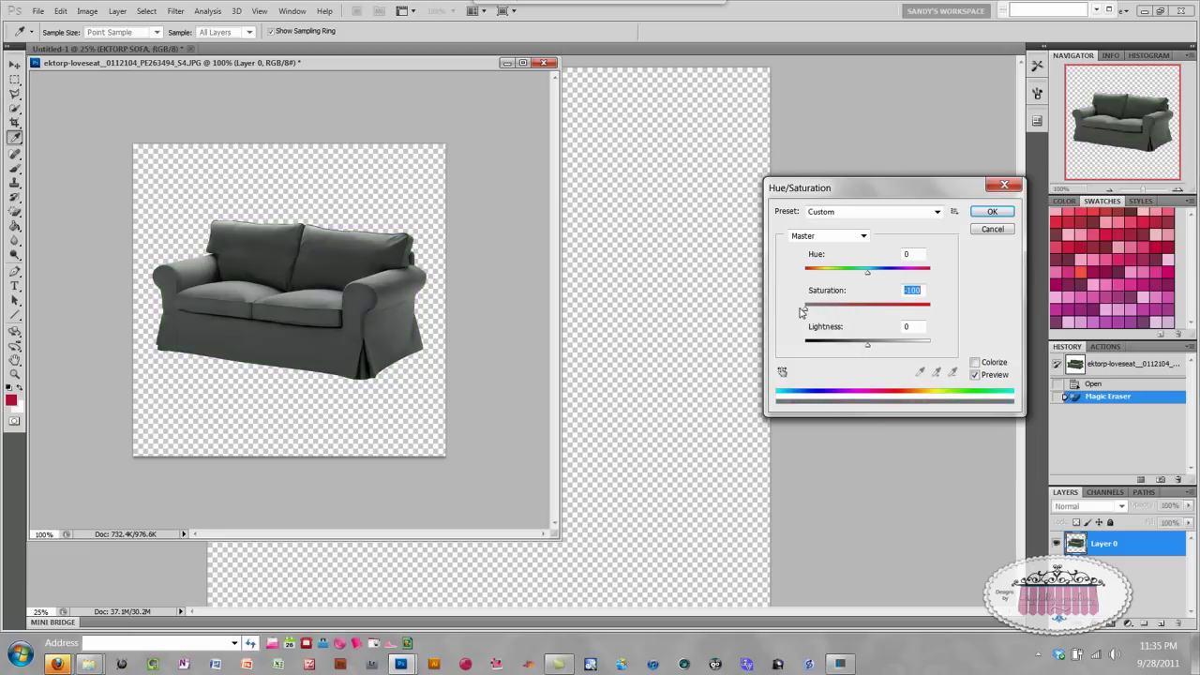
click(992, 212)
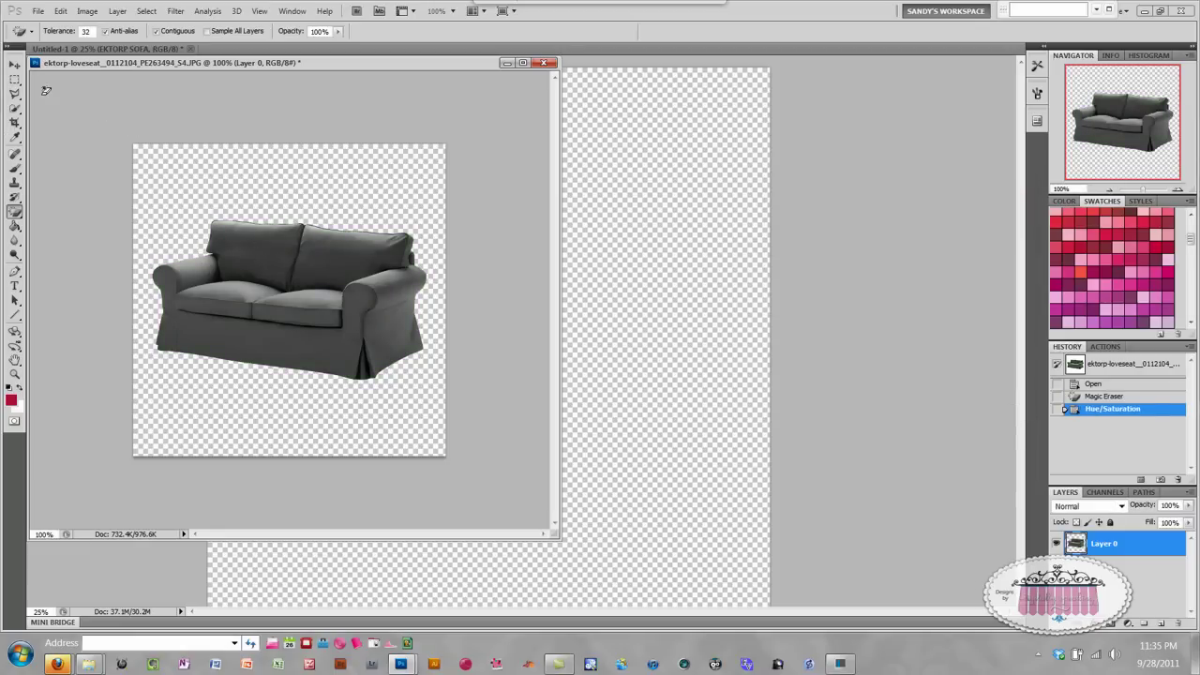
Copy the grey loveseat into the Untitled-1 document with the Move tool and close its source file without saving
click(15, 66)
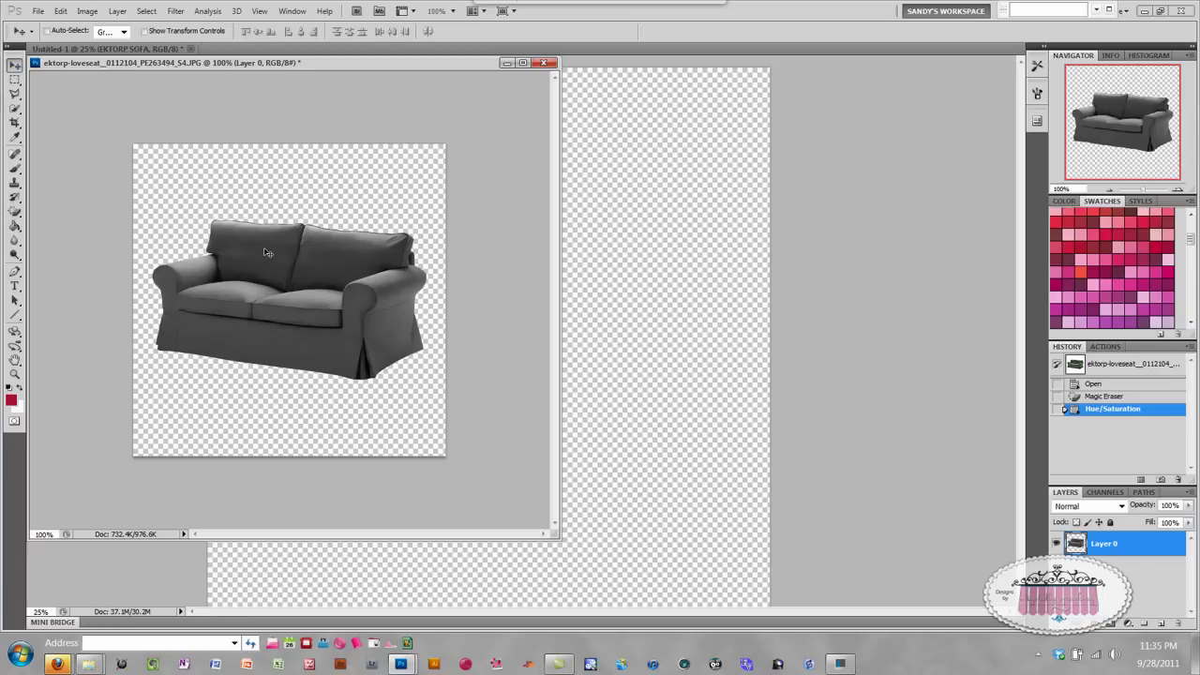
drag(272, 255, 644, 328)
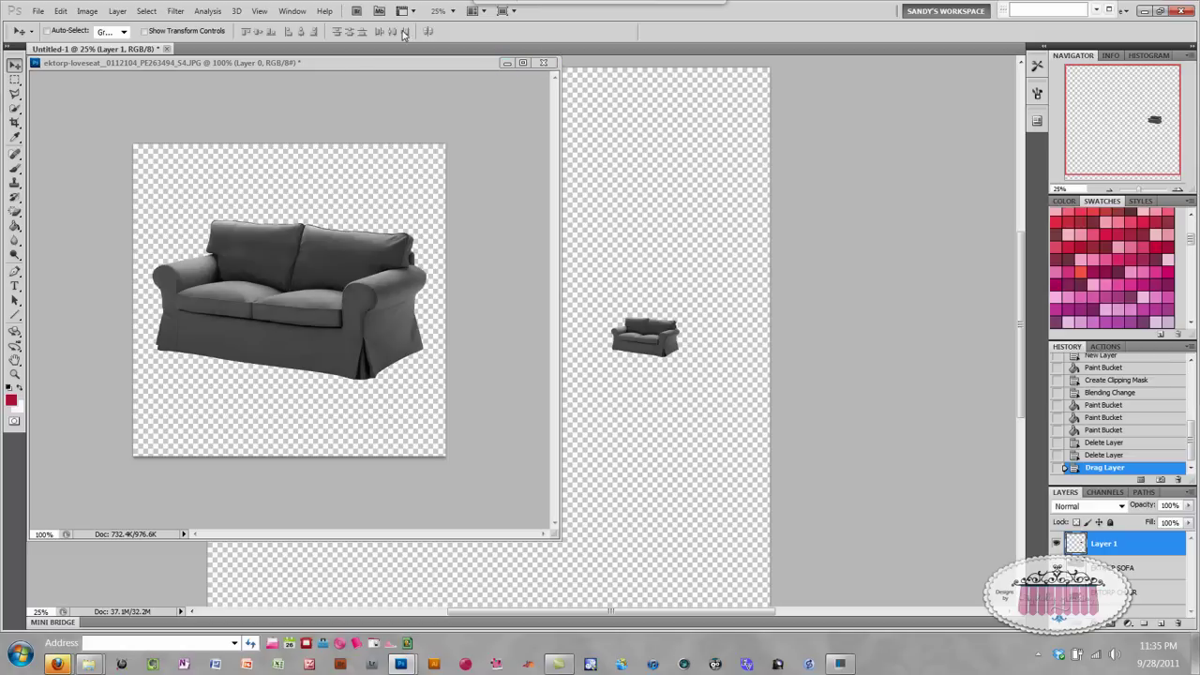
click(541, 64)
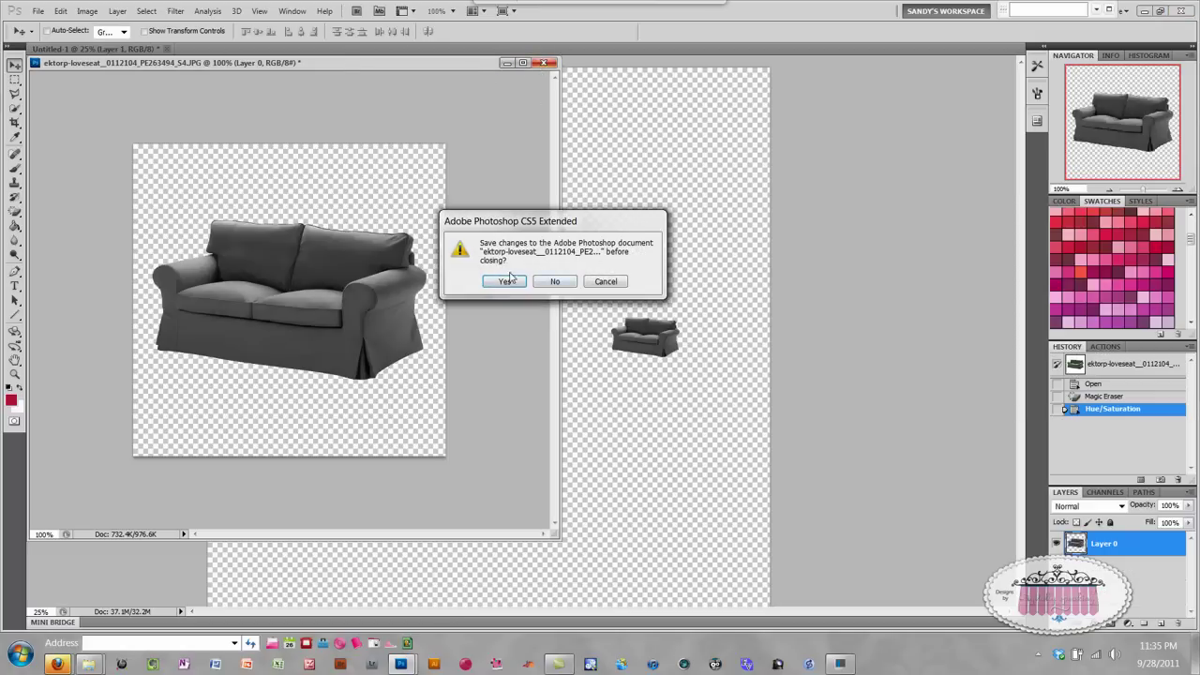
click(555, 282)
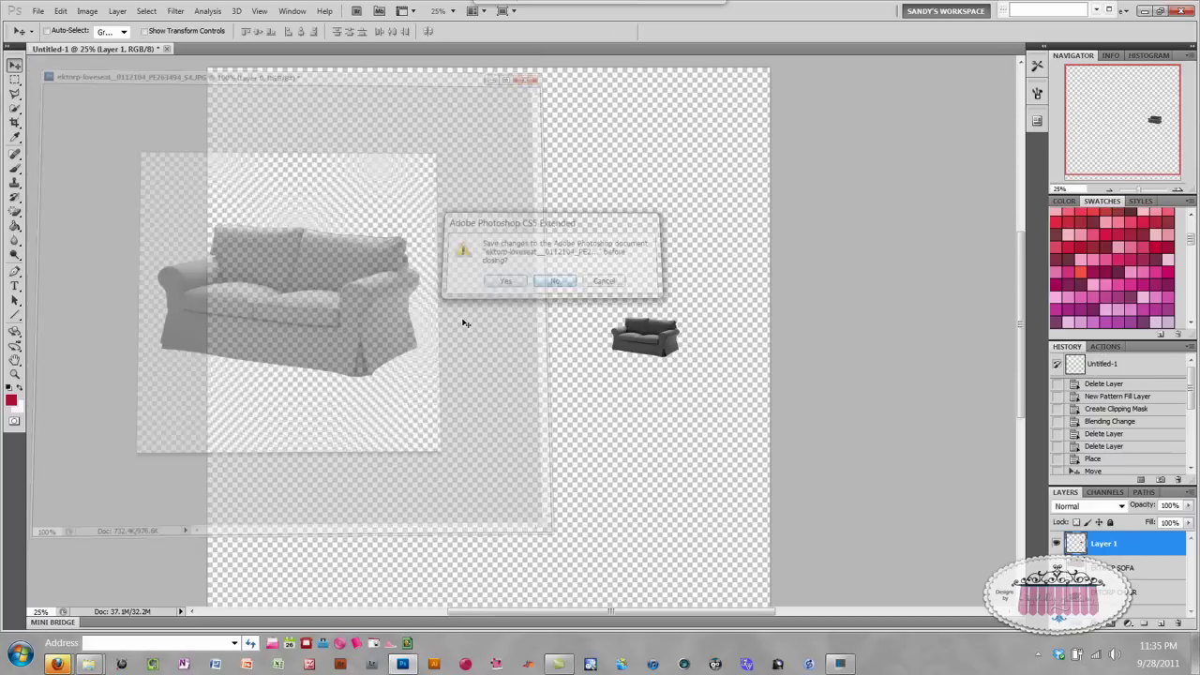
Scale the grey loveseat up to about 623% with Free Transform and position it near the middle of the canvas
drag(651, 343, 501, 269)
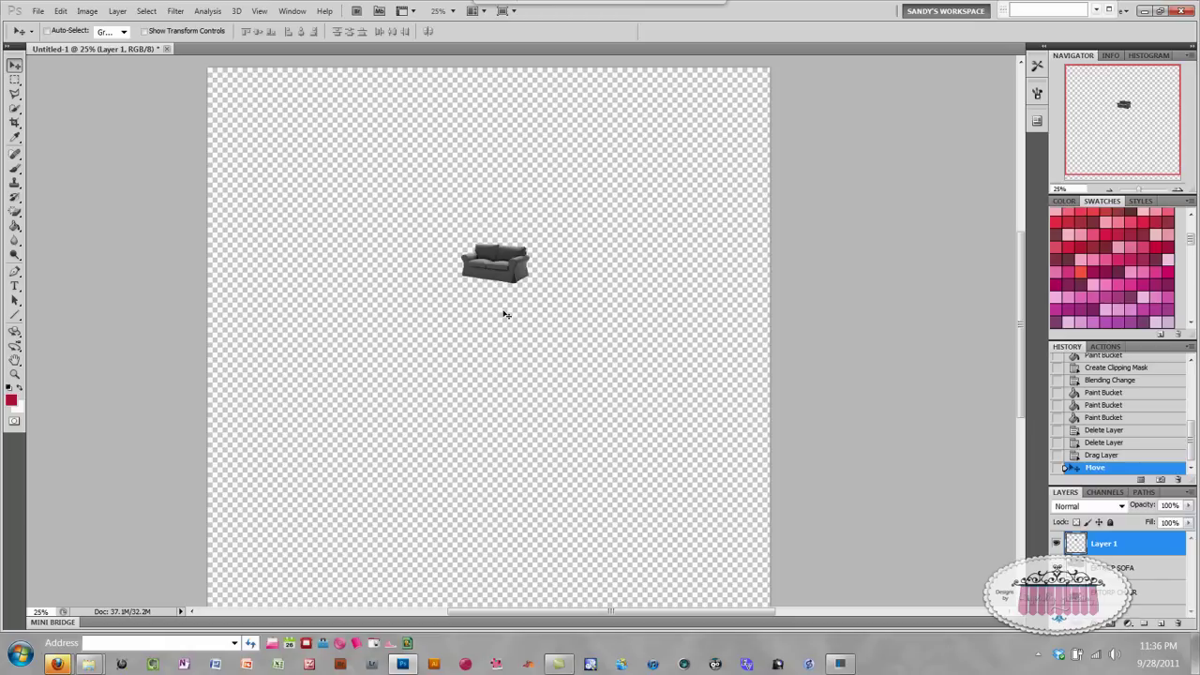
key(ctrl+t)
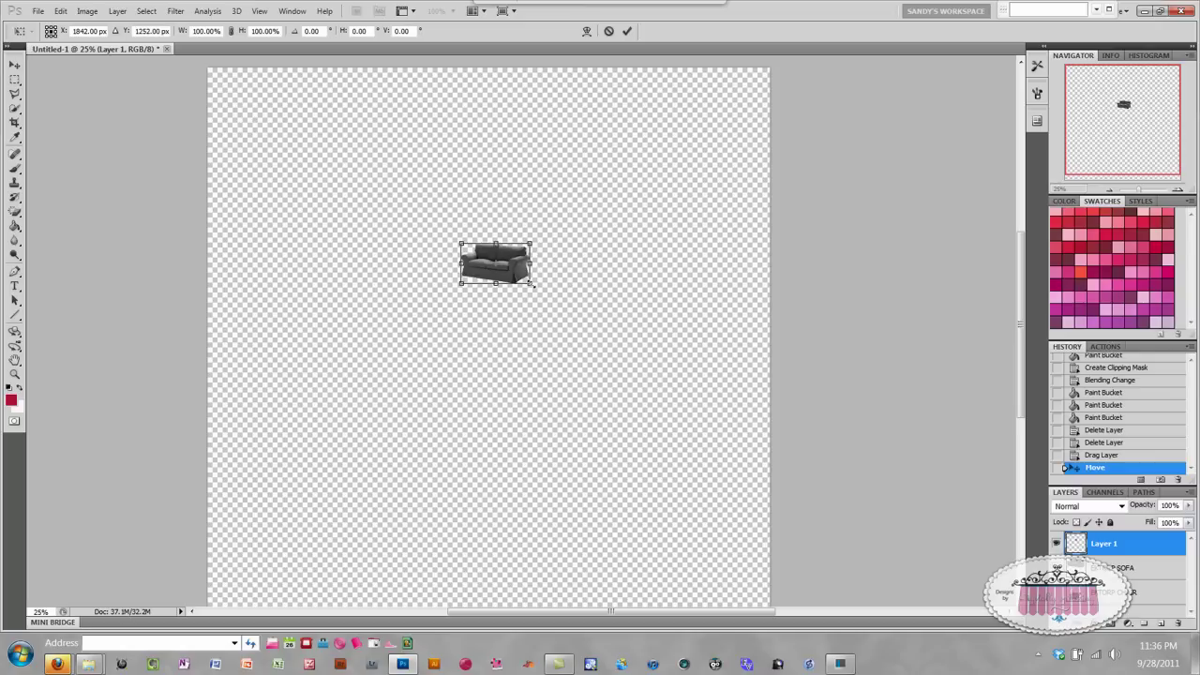
drag(531, 282, 861, 526)
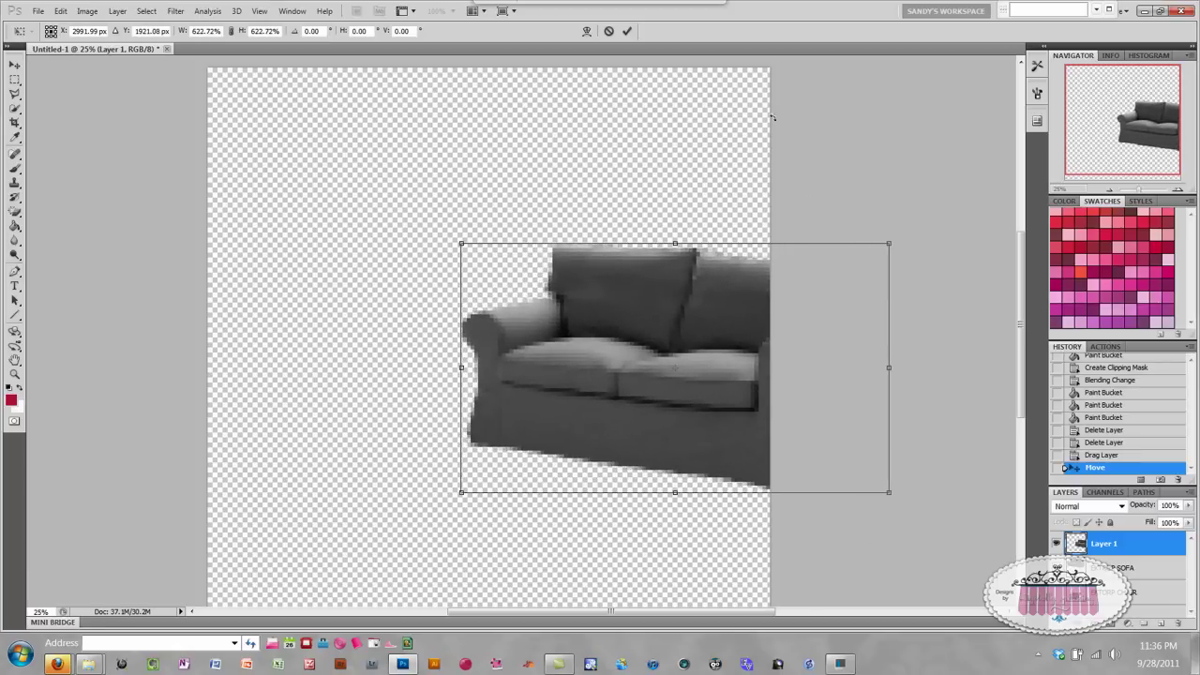
click(628, 32)
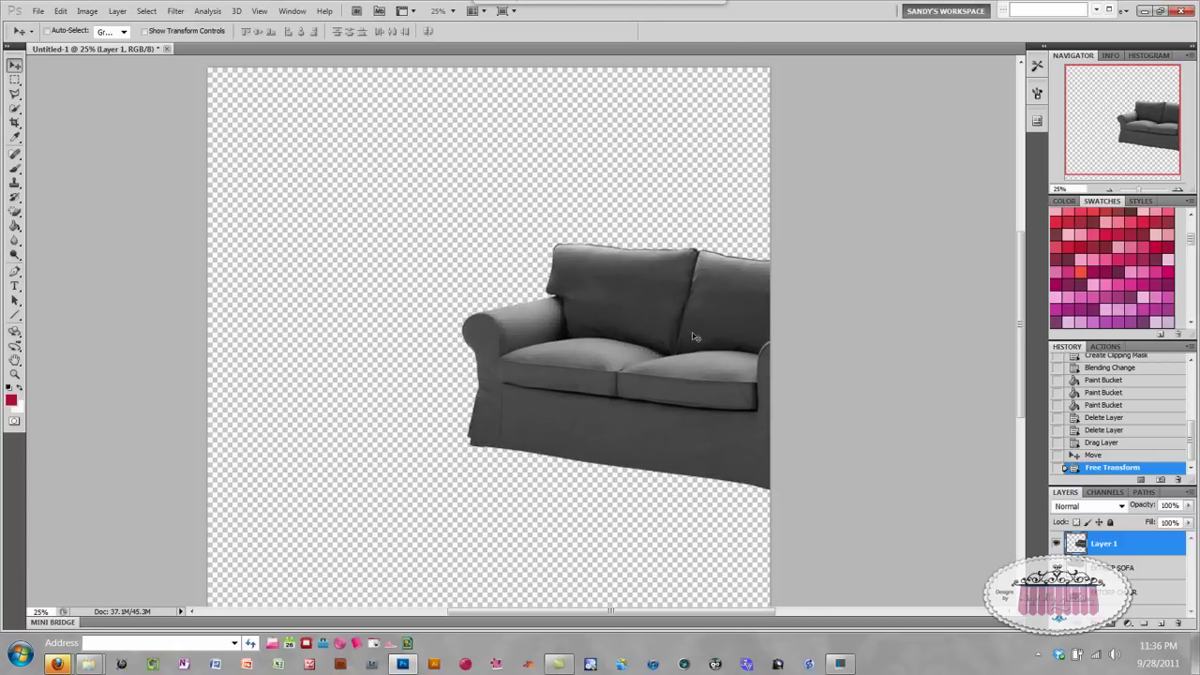
drag(526, 330, 473, 327)
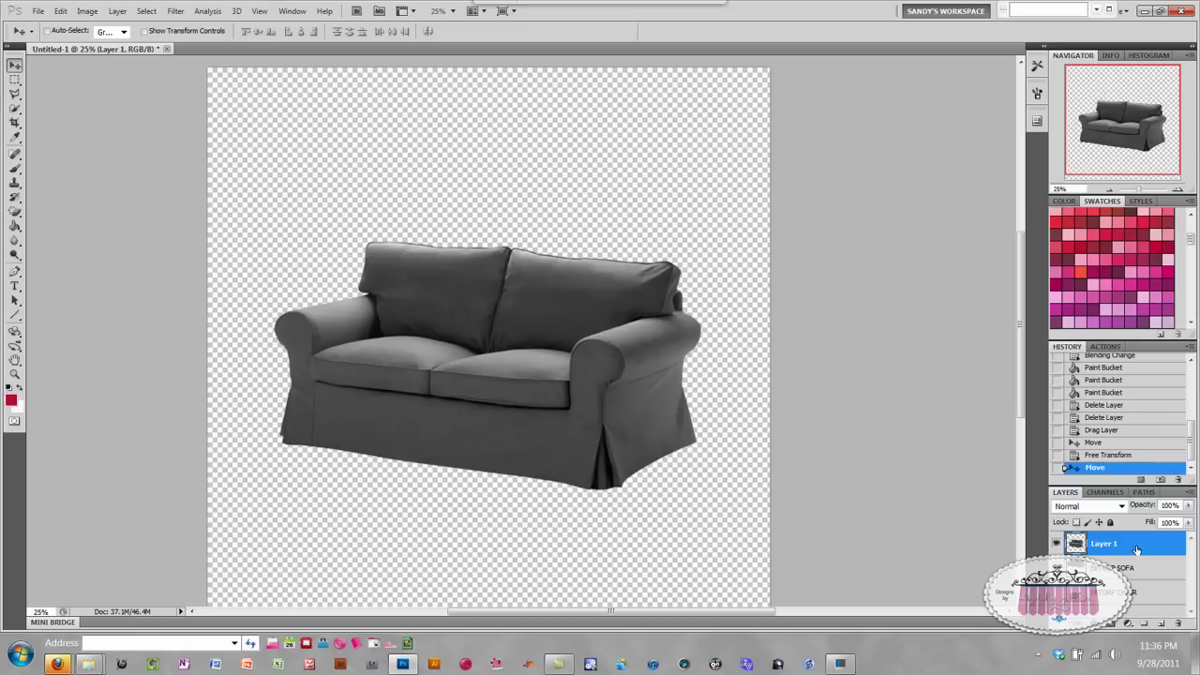
Add a new layer above the loveseat and fill it with the dark red foreground colour using the Paint Bucket
click(1163, 625)
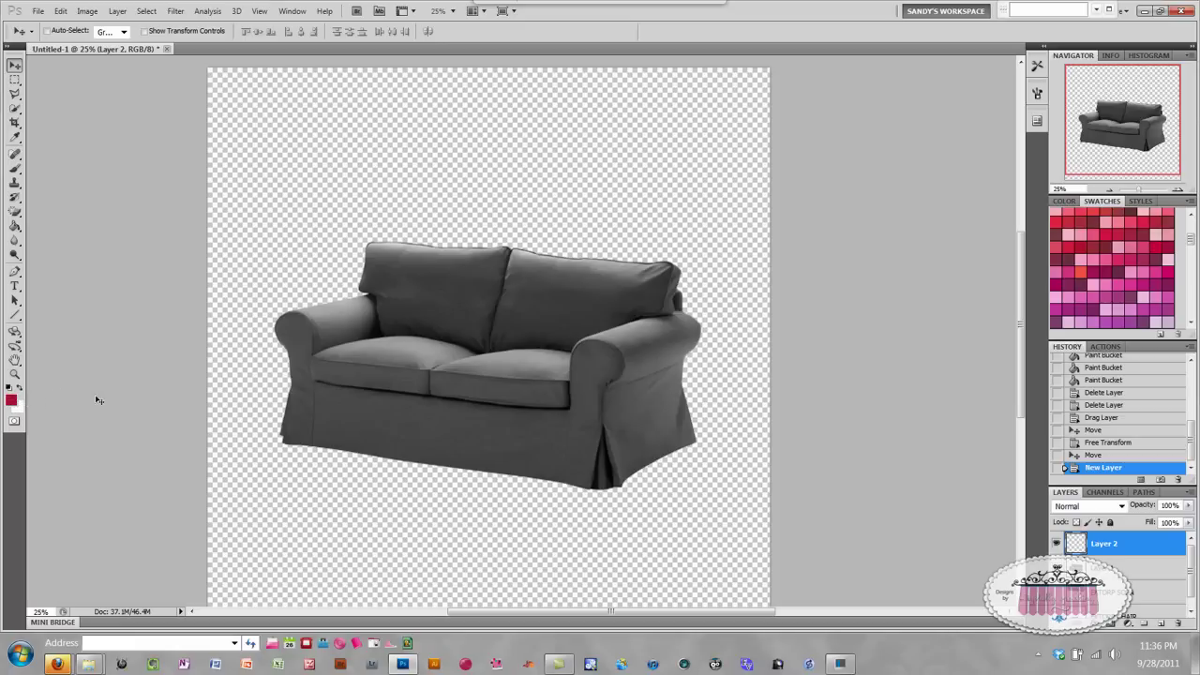
click(1057, 543)
click(15, 226)
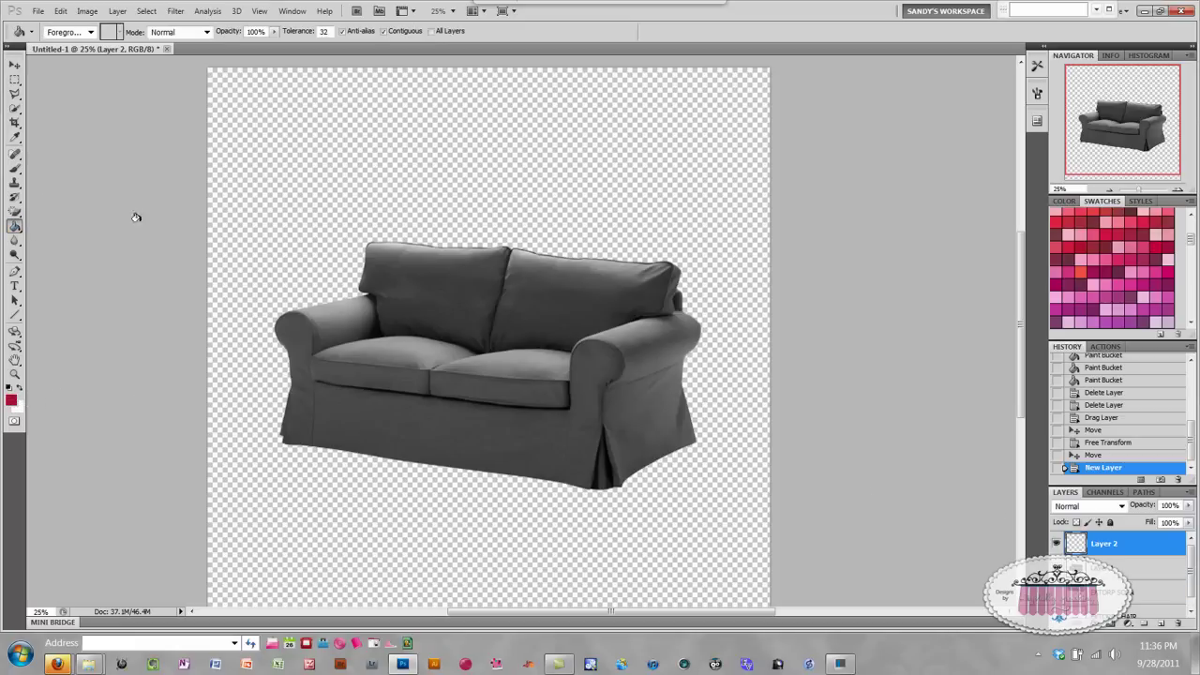
click(317, 202)
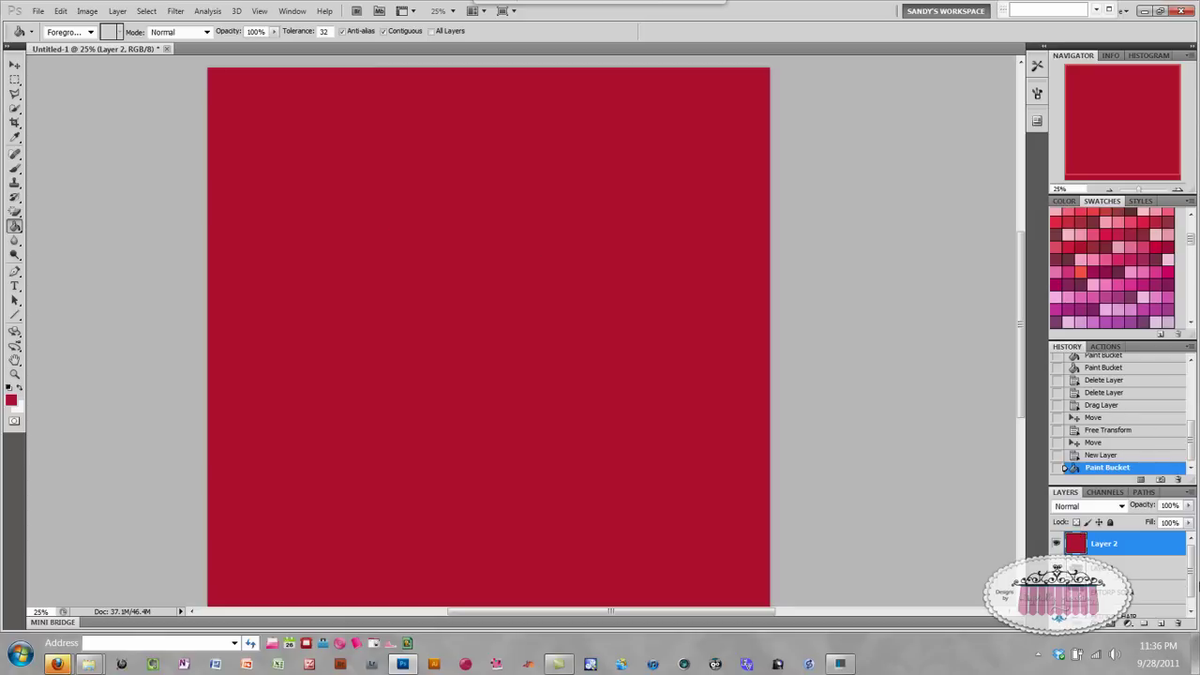
Clip the red fill layer to the loveseat layer and set its blending mode to Overlay
alt+click(1148, 555)
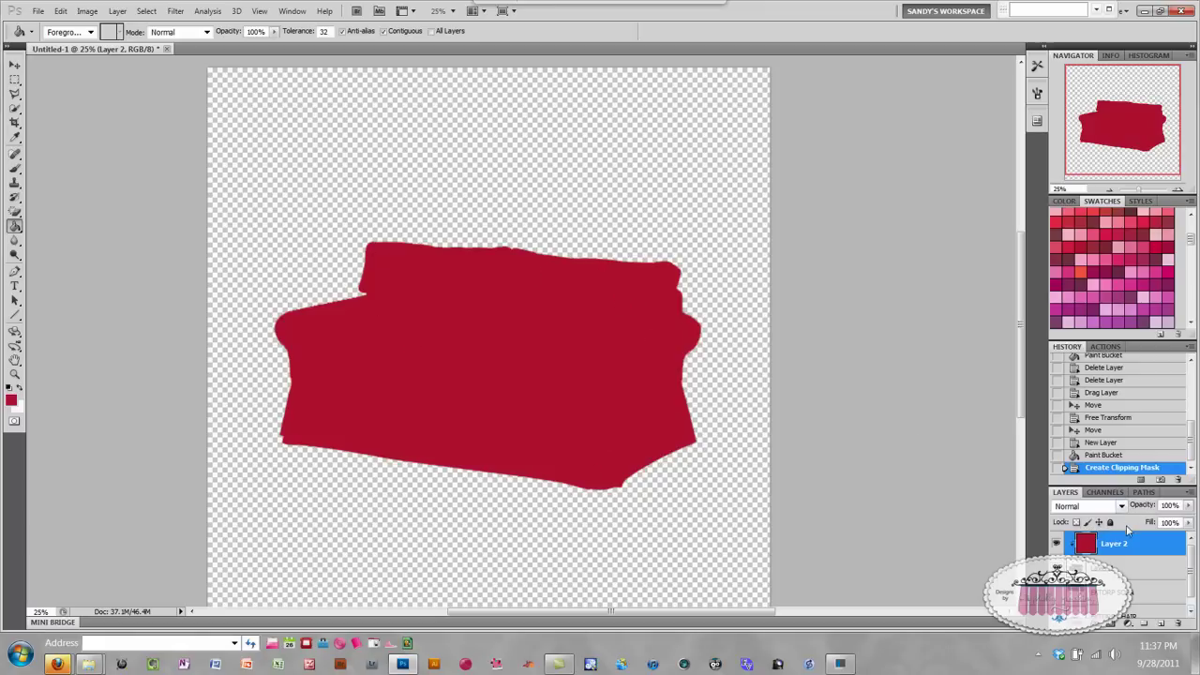
click(1121, 506)
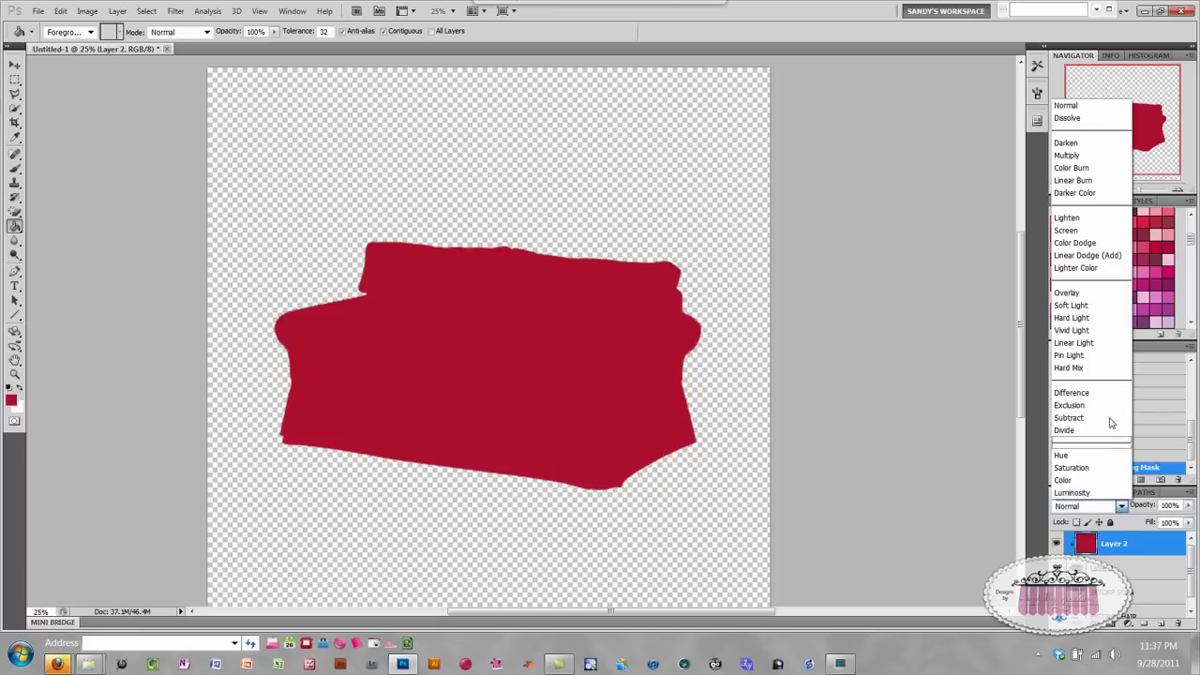
click(1068, 293)
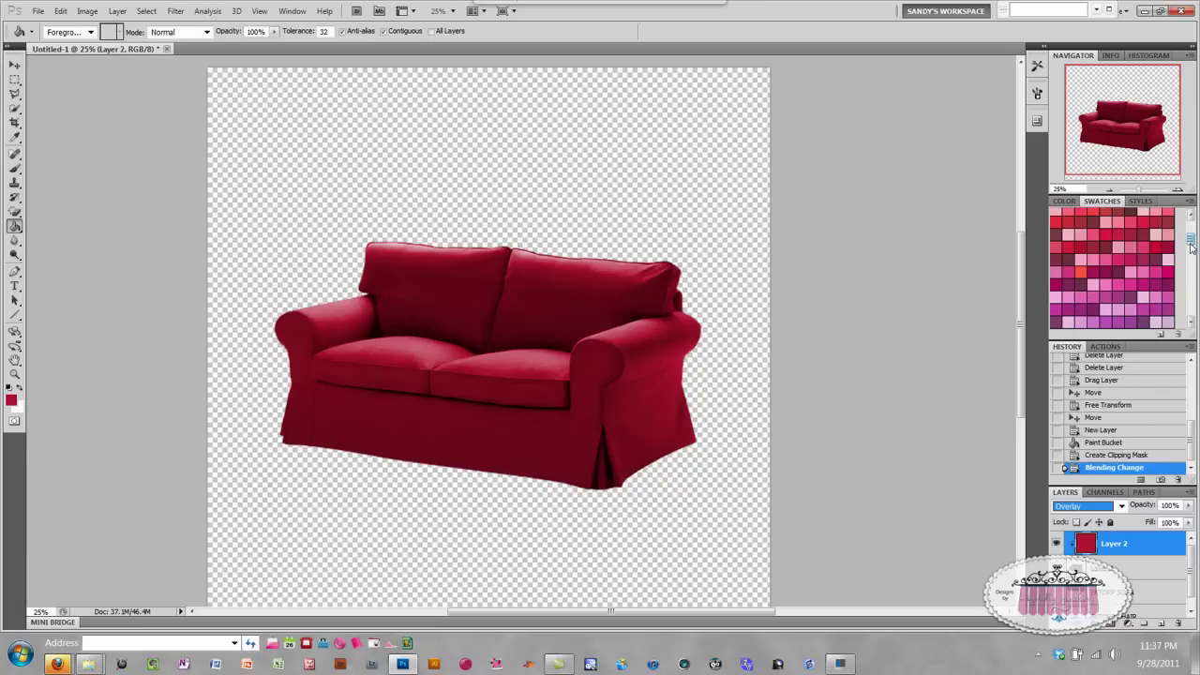
Recolour the loveseat by filling the clipped Overlay layer with a medium purple swatch using the Paint Bucket
mouse_move(1191, 248)
mouse_down()
mouse_move(1193, 271)
mouse_move(1193, 254)
mouse_up()
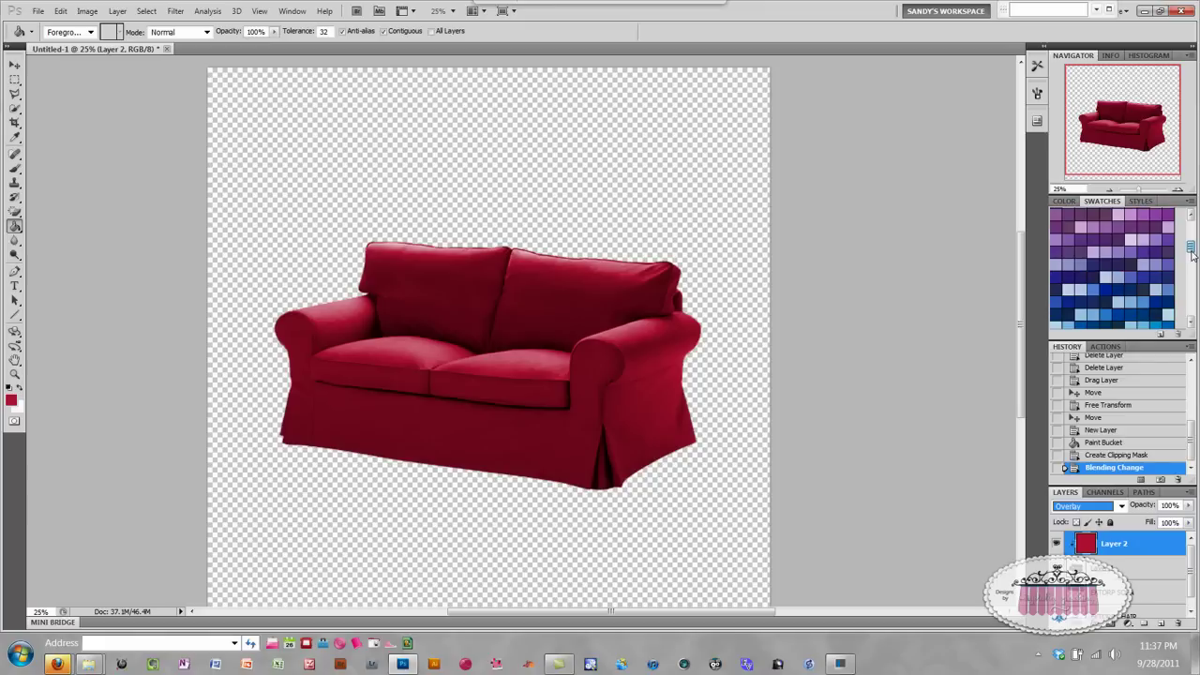
click(1110, 225)
click(398, 319)
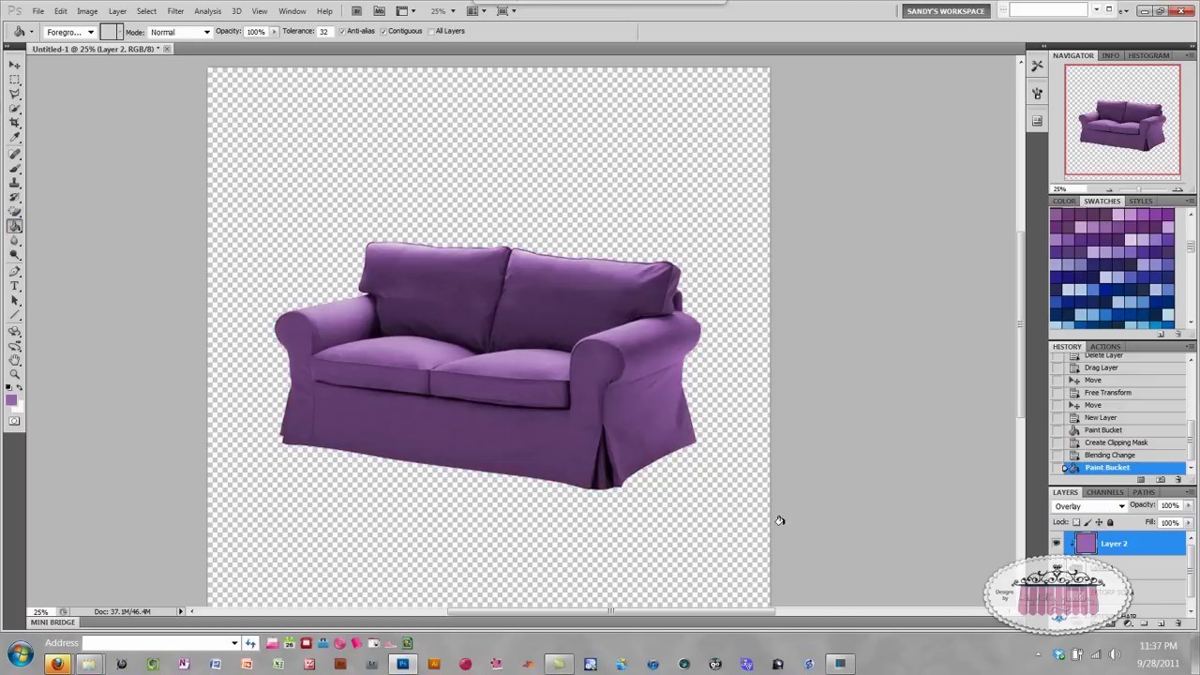
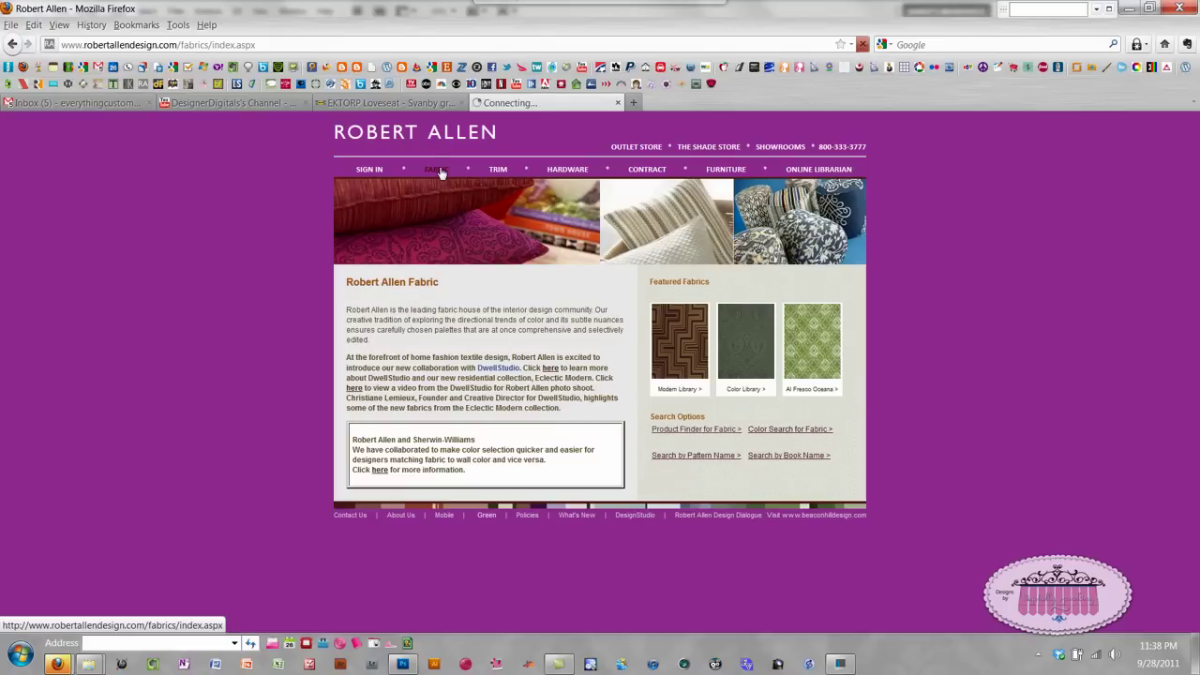
In Firefox, open Robert Allen's Product Finder for Fabric and choose brand Robert Allen, colour Blue and usage Multi-Purpose
click(678, 430)
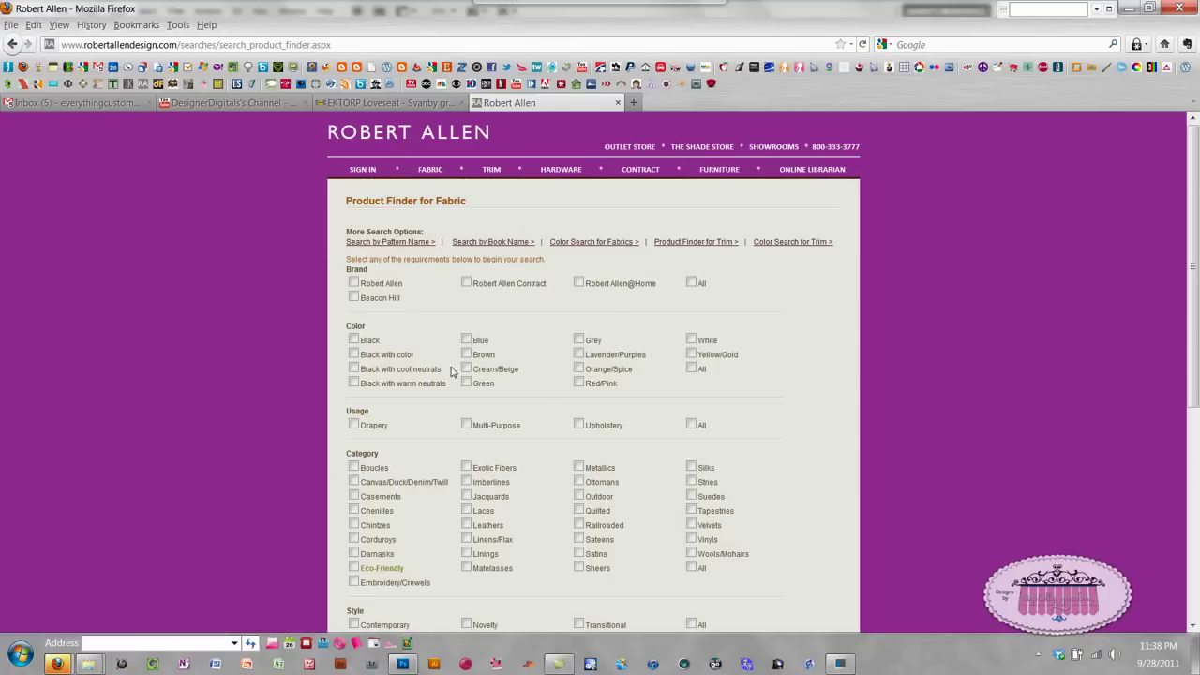
click(354, 283)
click(467, 340)
click(467, 425)
Set both the Category and the Style criteria of the fabric search to All
scroll(949, 394, down, 3)
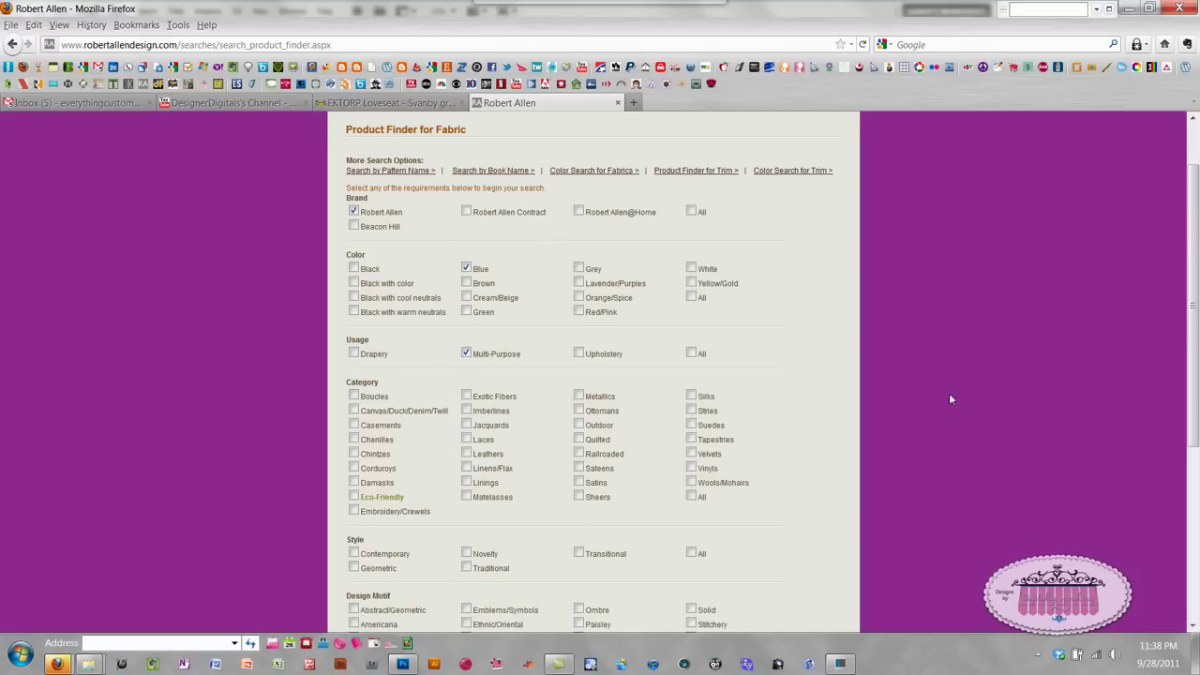
scroll(949, 396, down, 3)
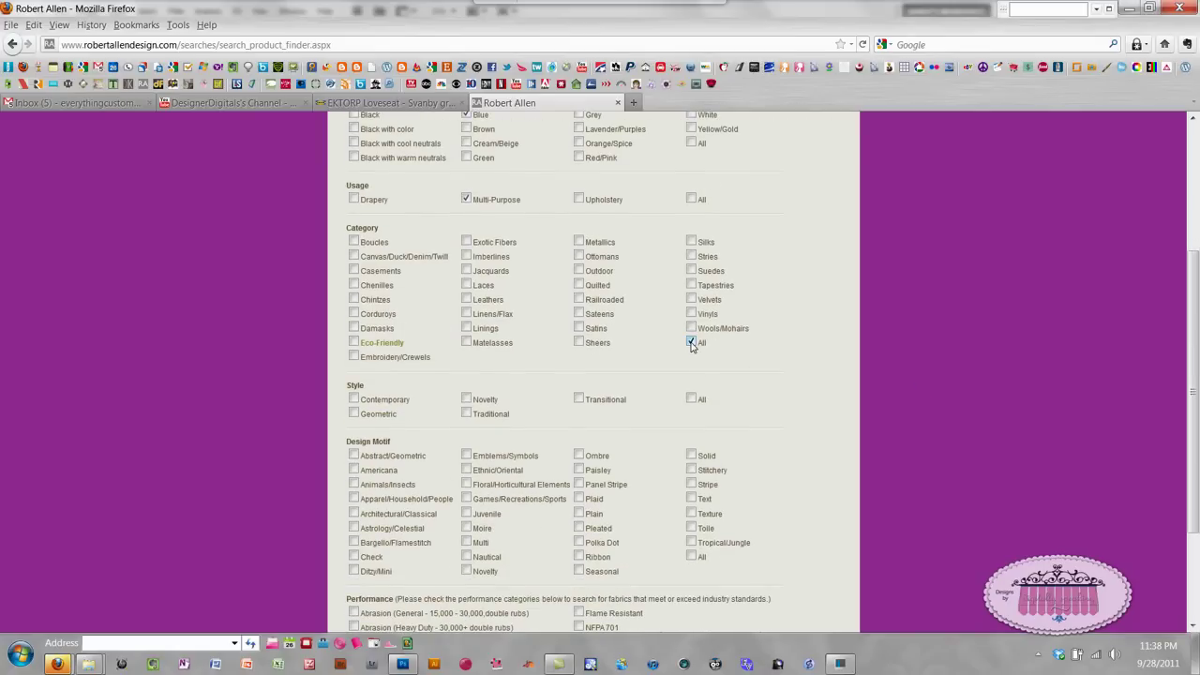
click(692, 399)
Choose the Abstract/Geometric and Polka Dot design motifs and run the fabric search
scroll(884, 366, down, 2)
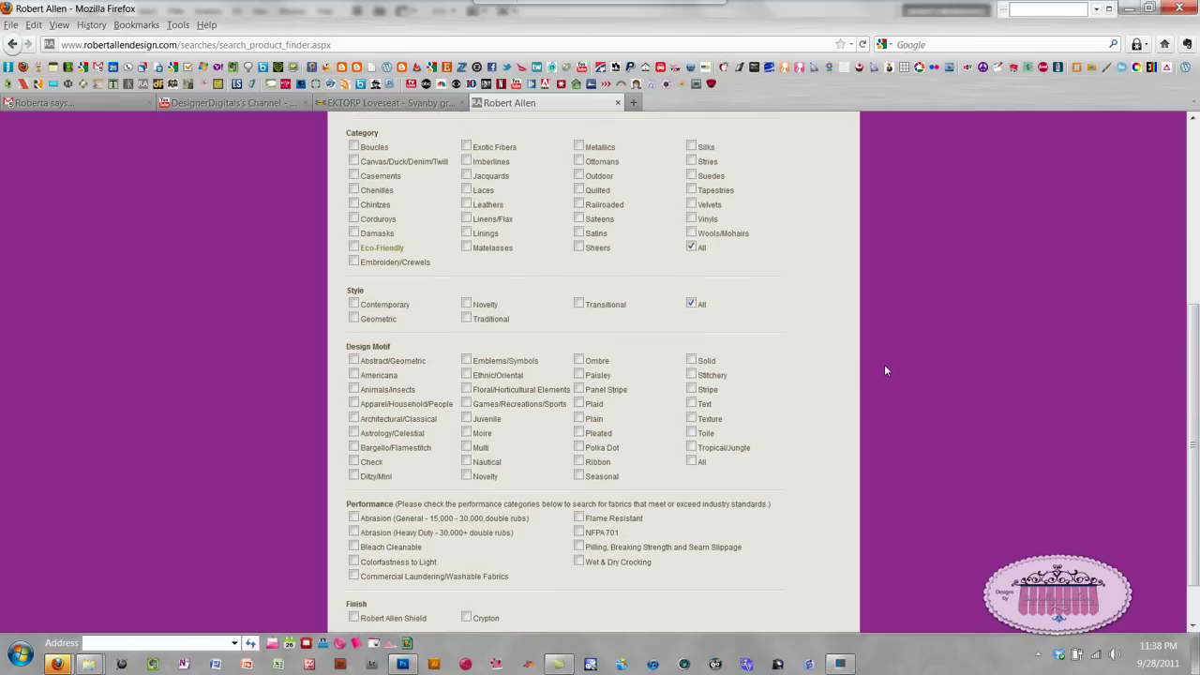
scroll(885, 368, down, 1)
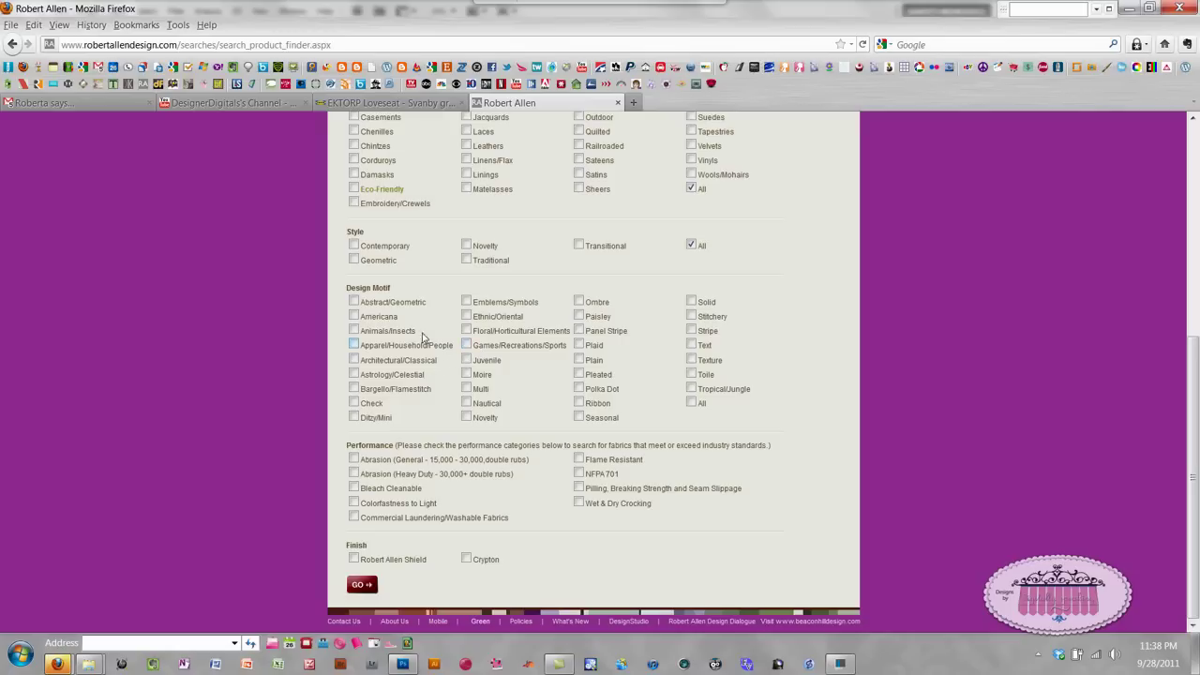
click(353, 302)
click(580, 389)
click(365, 585)
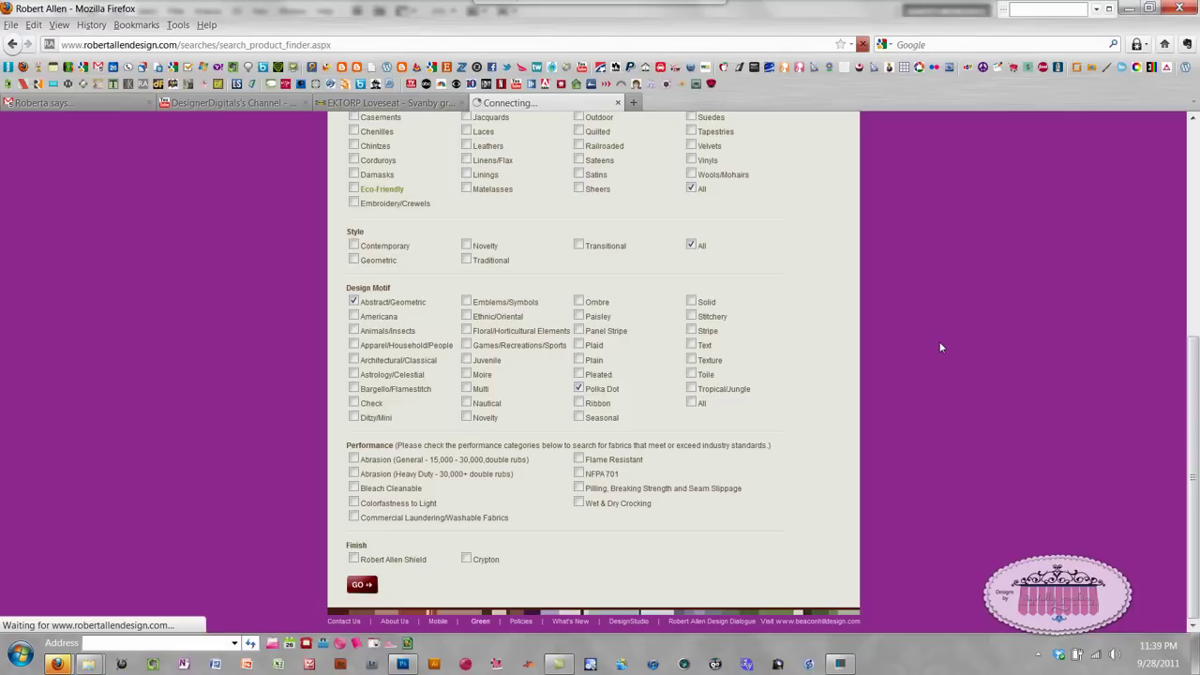
scroll(941, 347, up, 4)
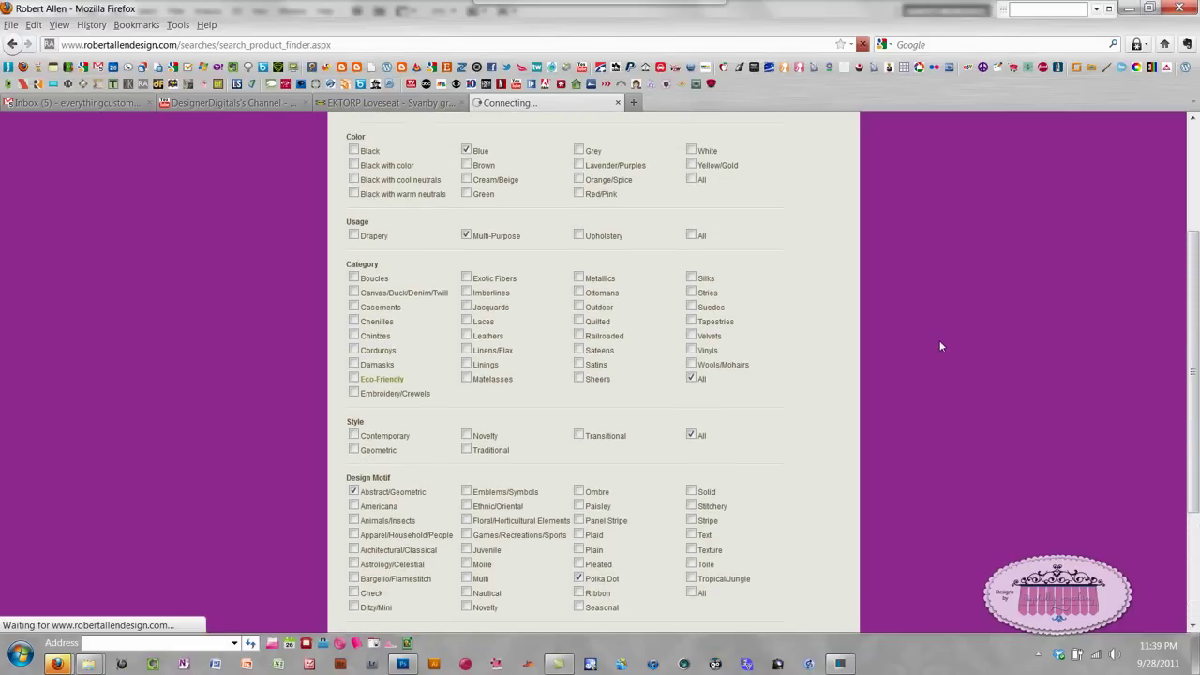
scroll(942, 347, up, 2)
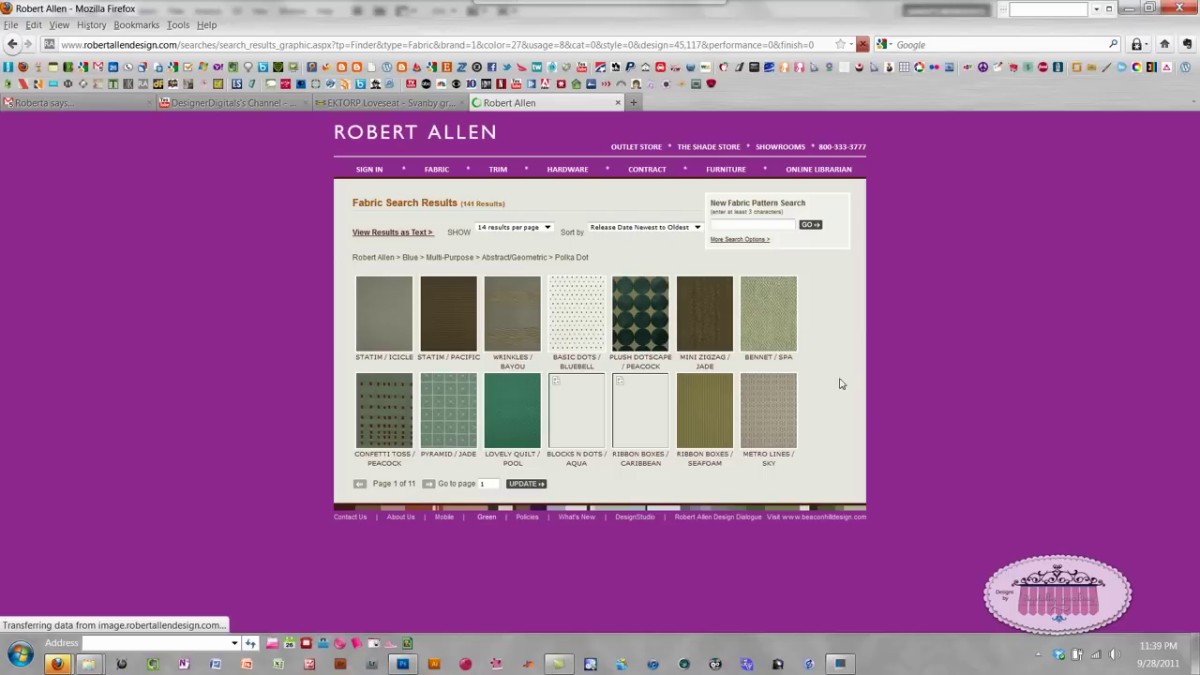
Open the Plush Dotscape / Peacock fabric and save its swatch image to the Desktop as 198347_f
click(644, 317)
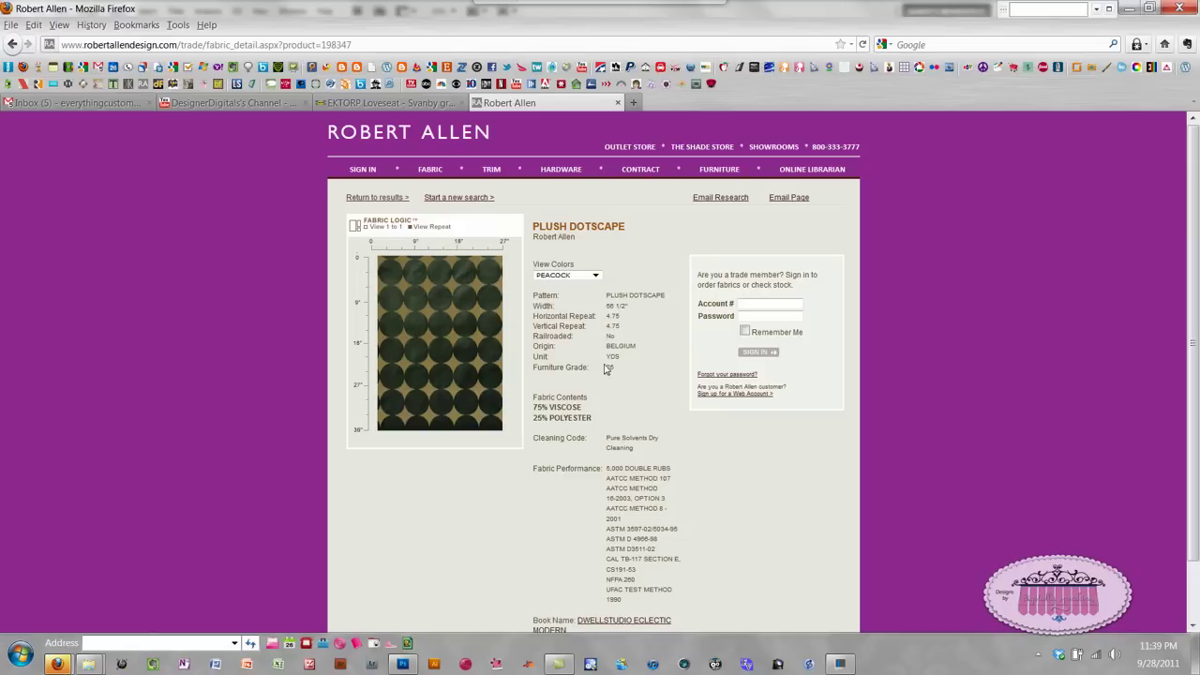
right_click(437, 328)
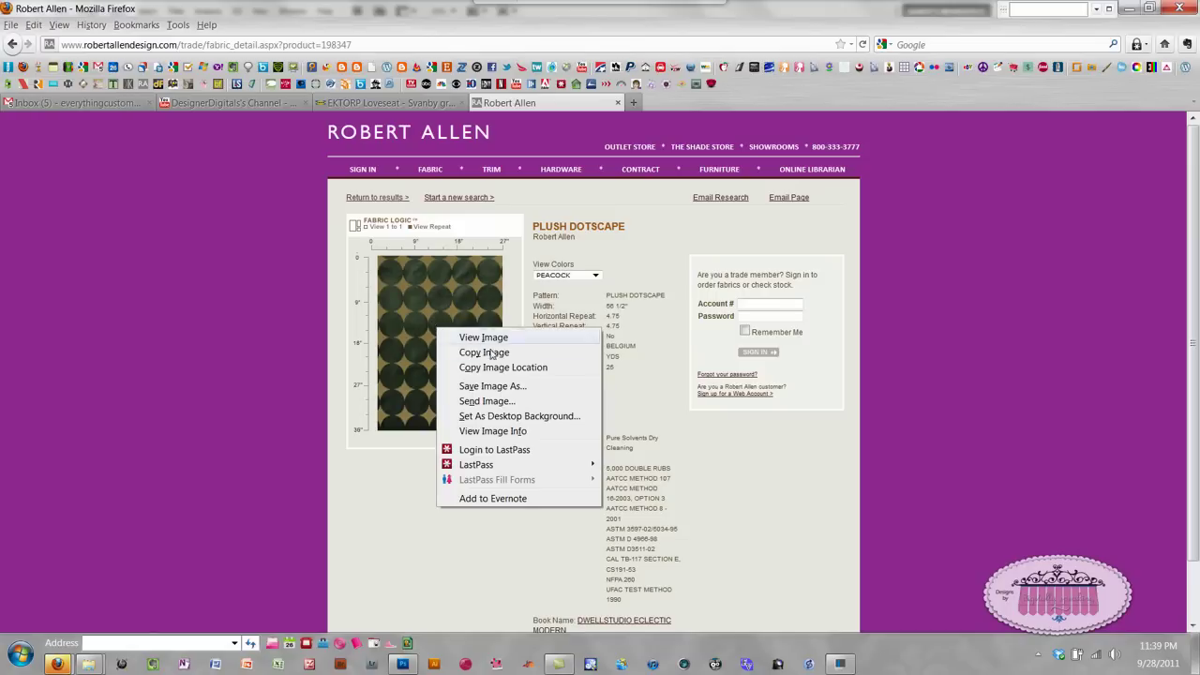
click(488, 387)
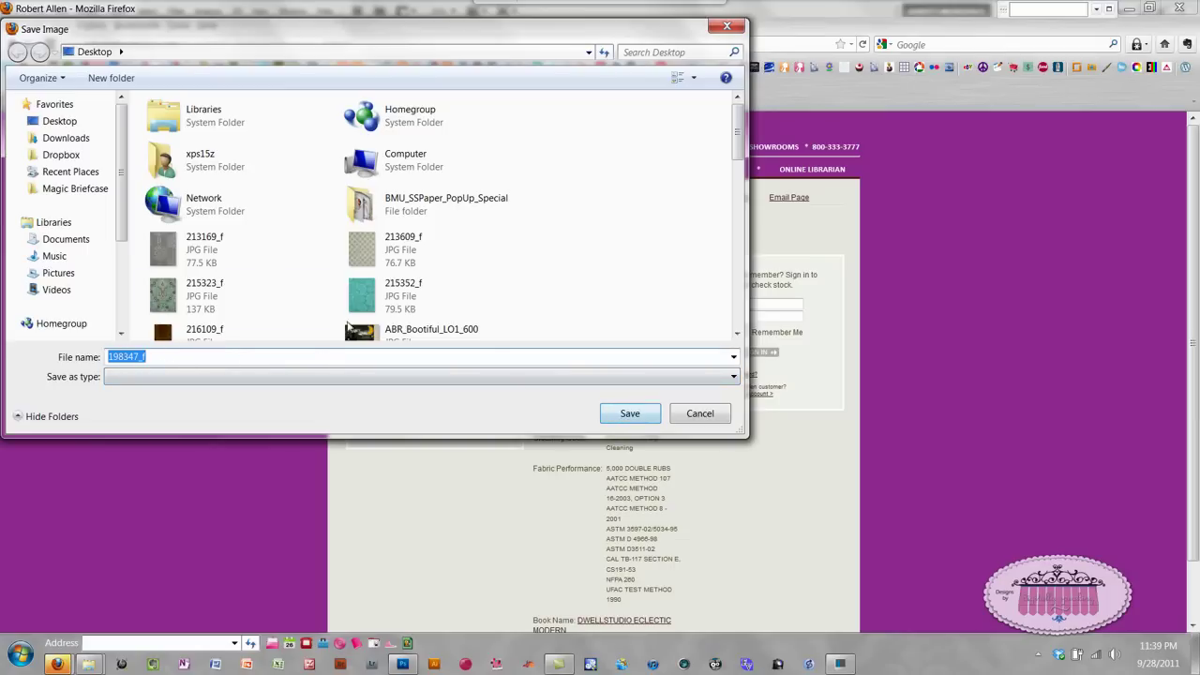
click(647, 420)
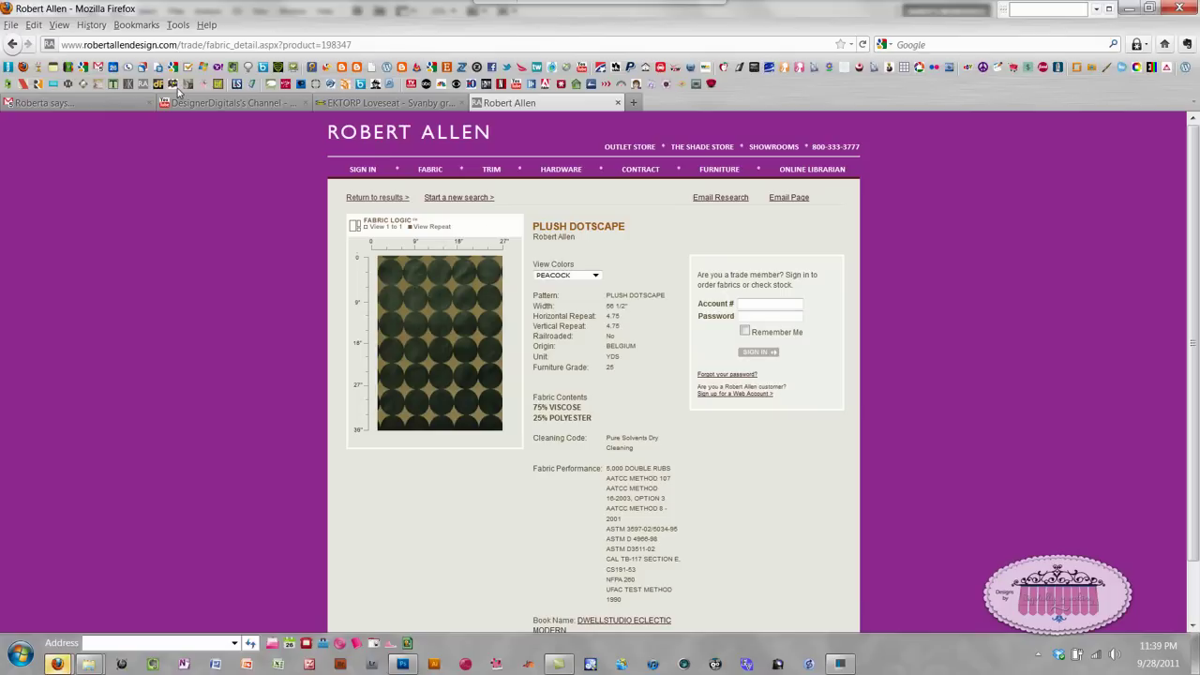
Browse the fabric search results through page 7, viewing the Garfield Park / Chambray fabric on page 2 along the way
click(12, 44)
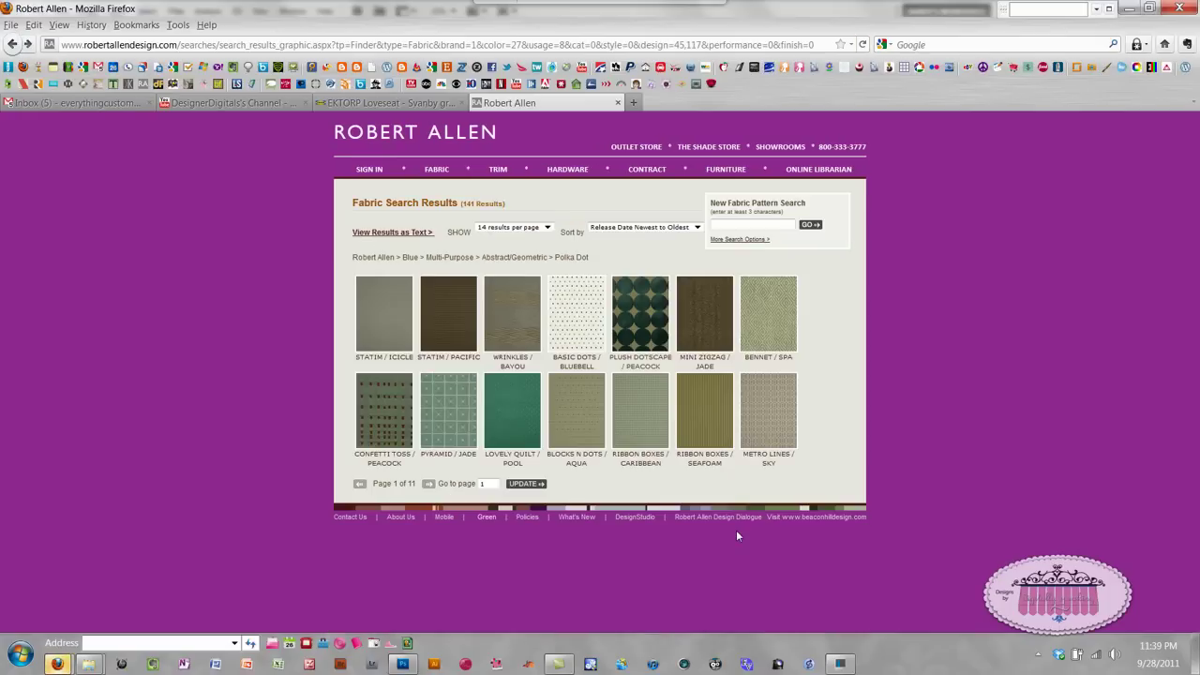
click(428, 484)
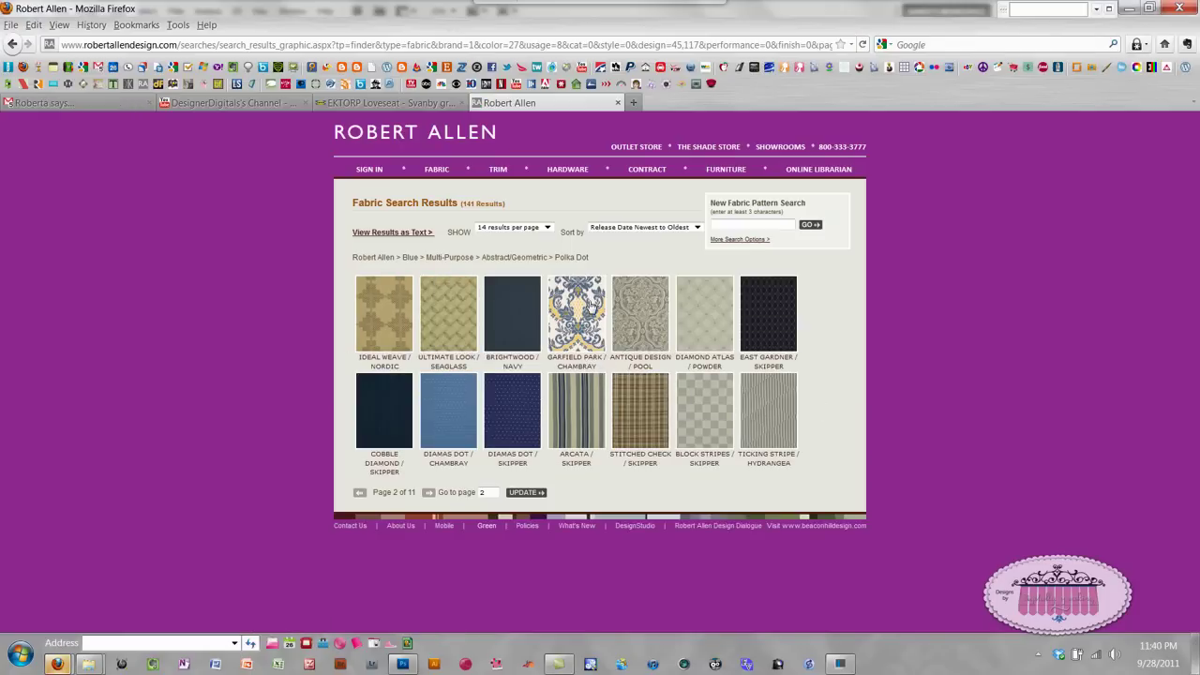
click(588, 328)
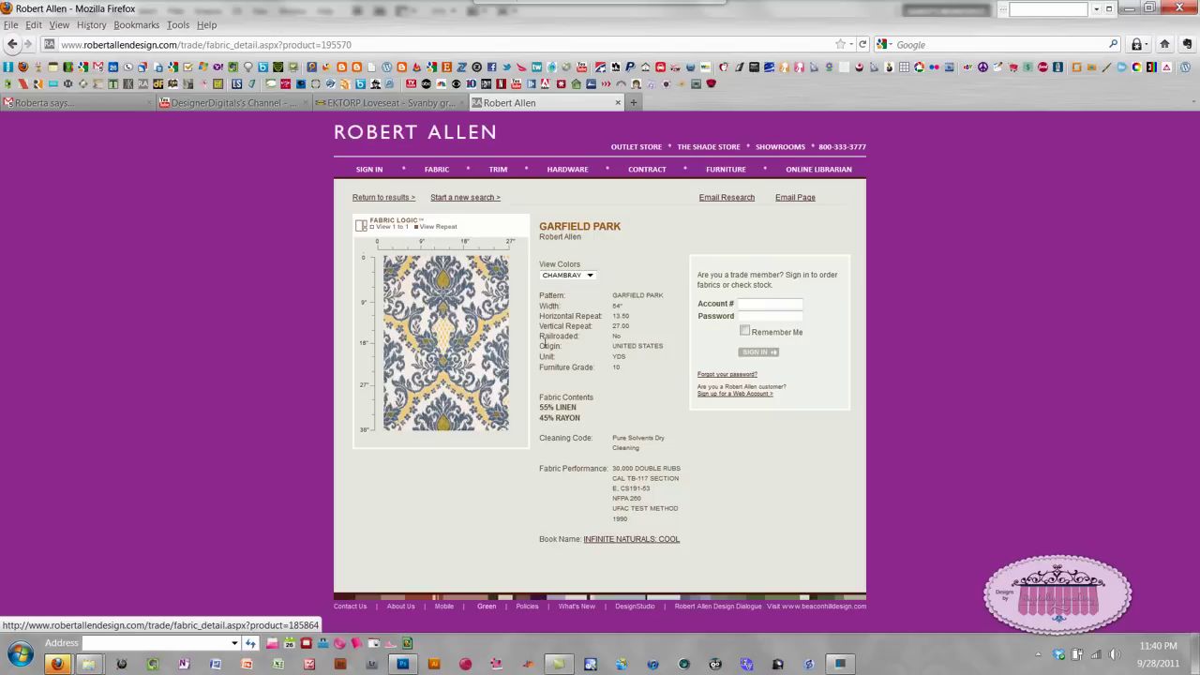
click(13, 44)
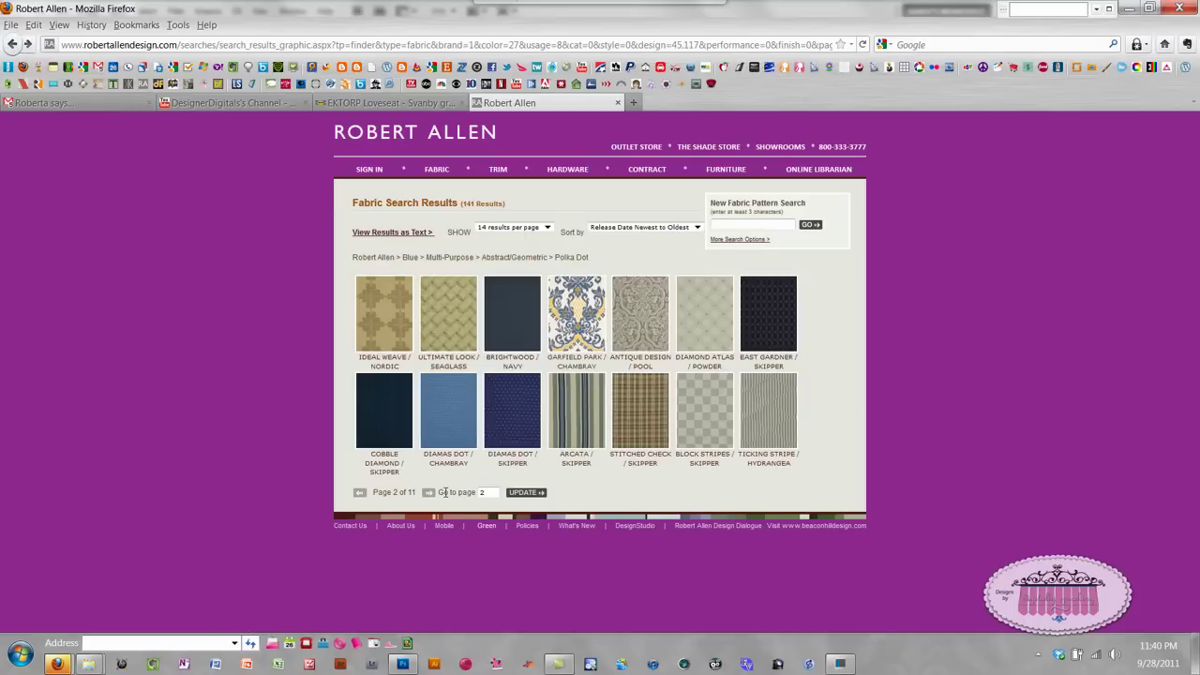
click(428, 492)
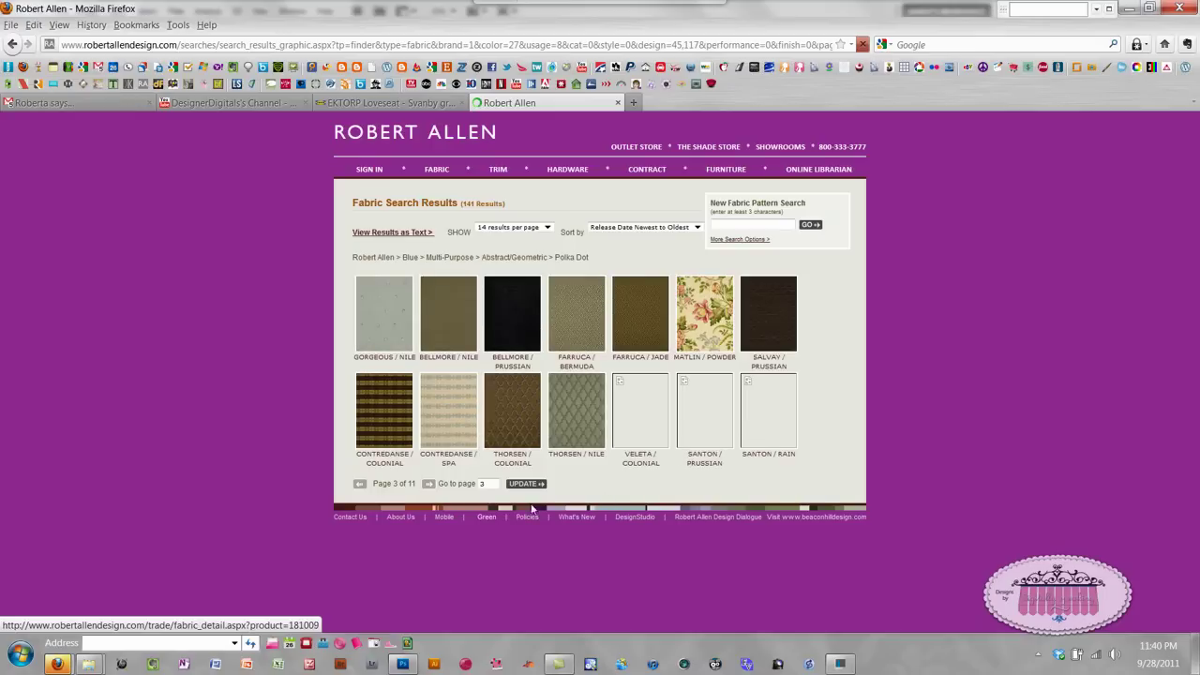
click(430, 485)
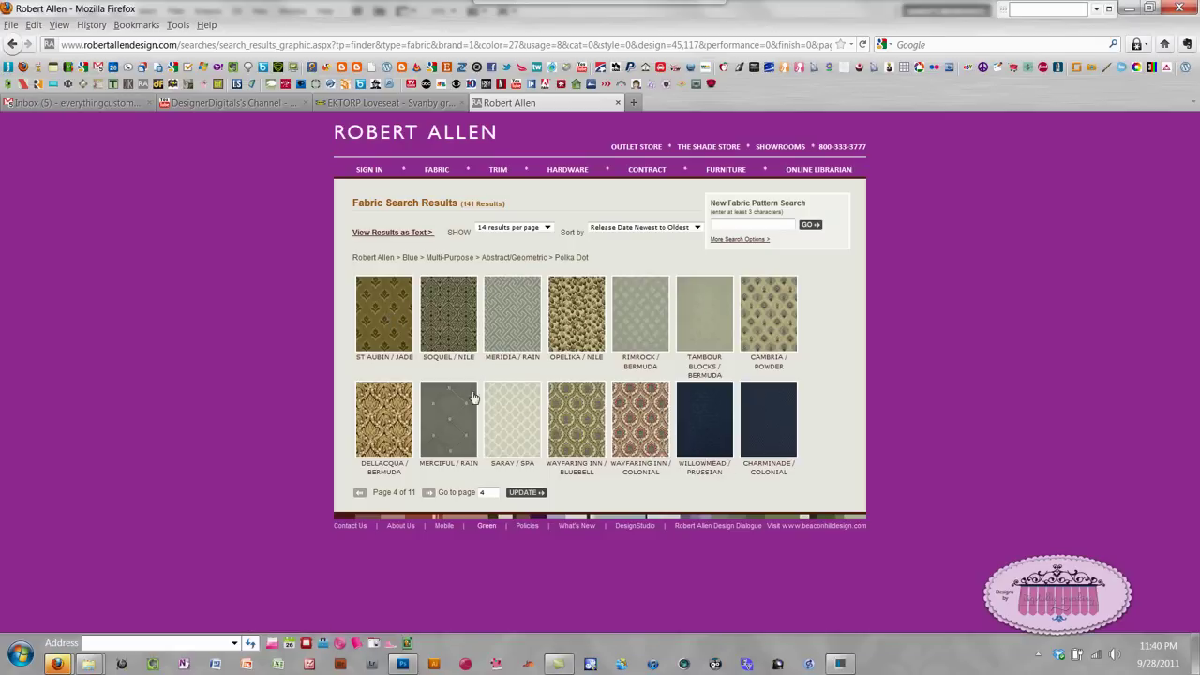
click(428, 494)
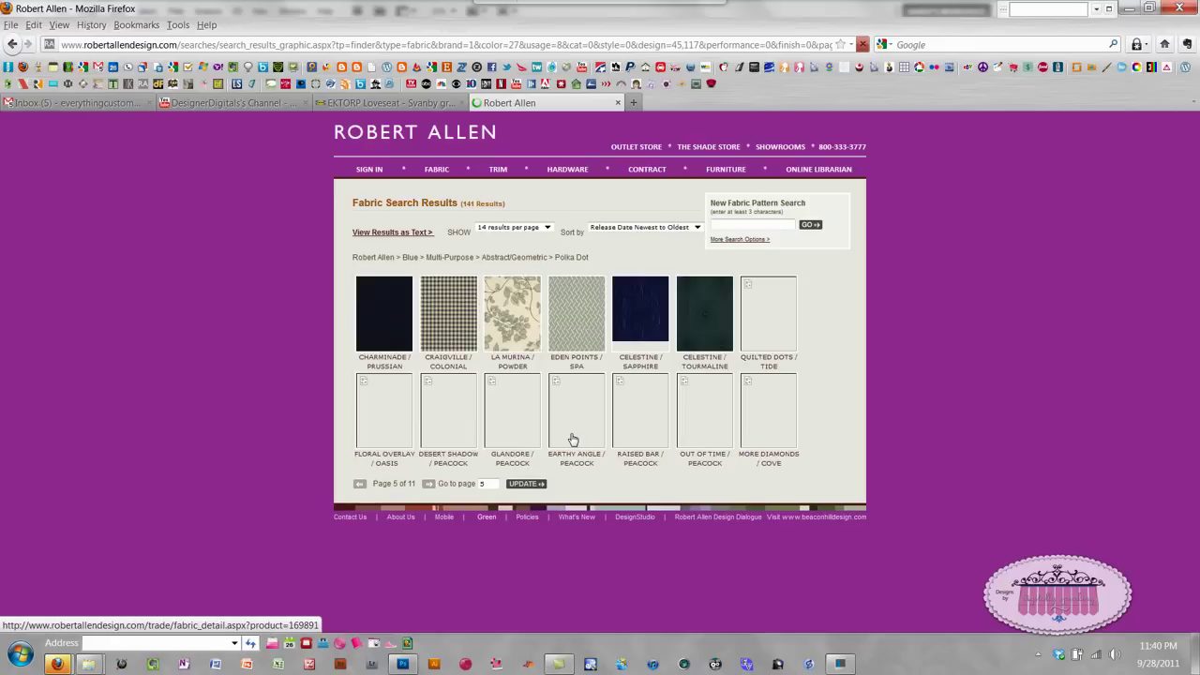
click(429, 486)
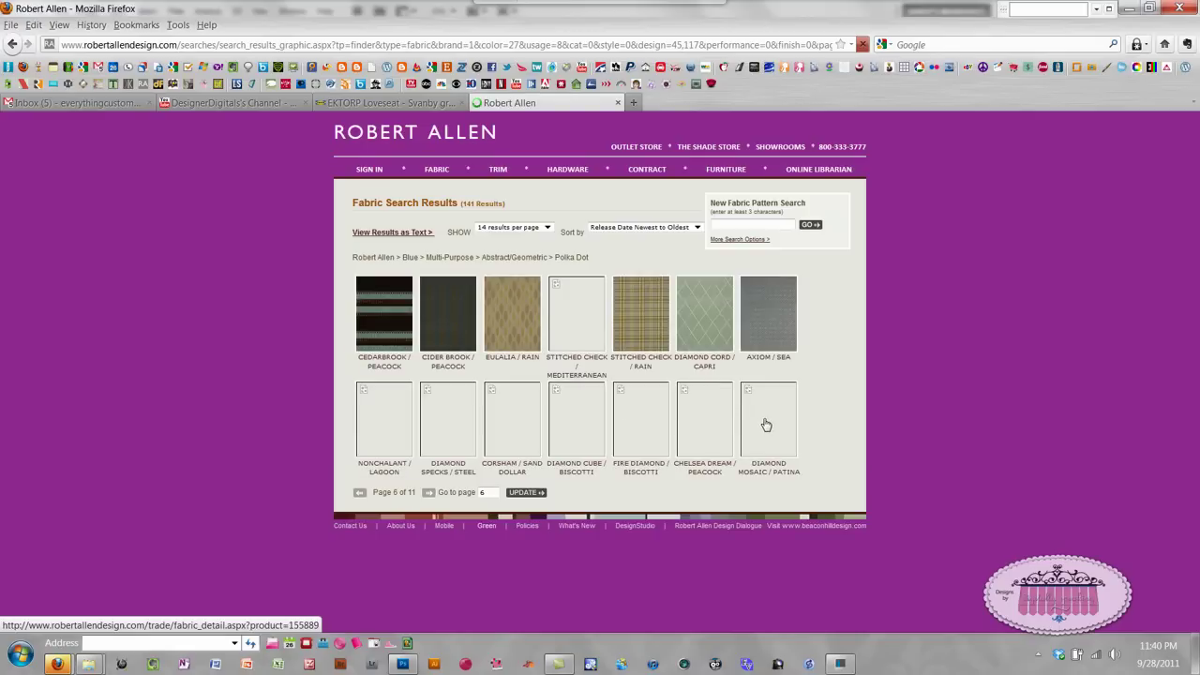
click(427, 494)
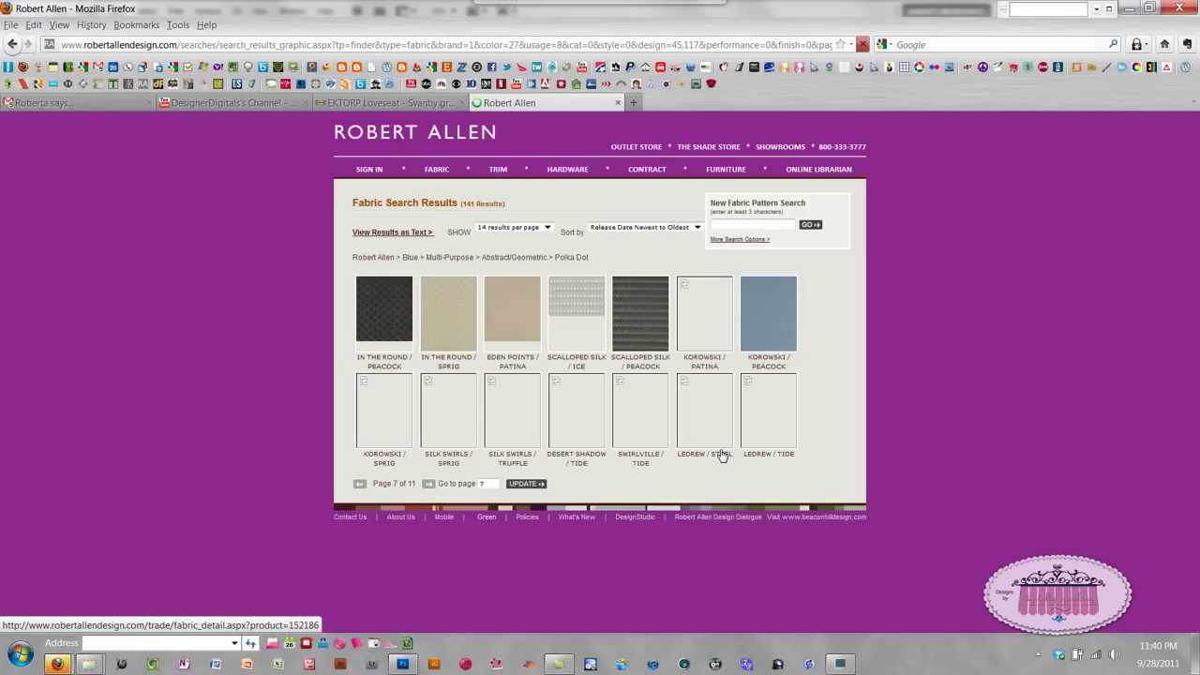
Open the Chelsea Dream / Peacock fabric from results page 6 and save its swatch image to the Desktop as 155887_d
click(359, 485)
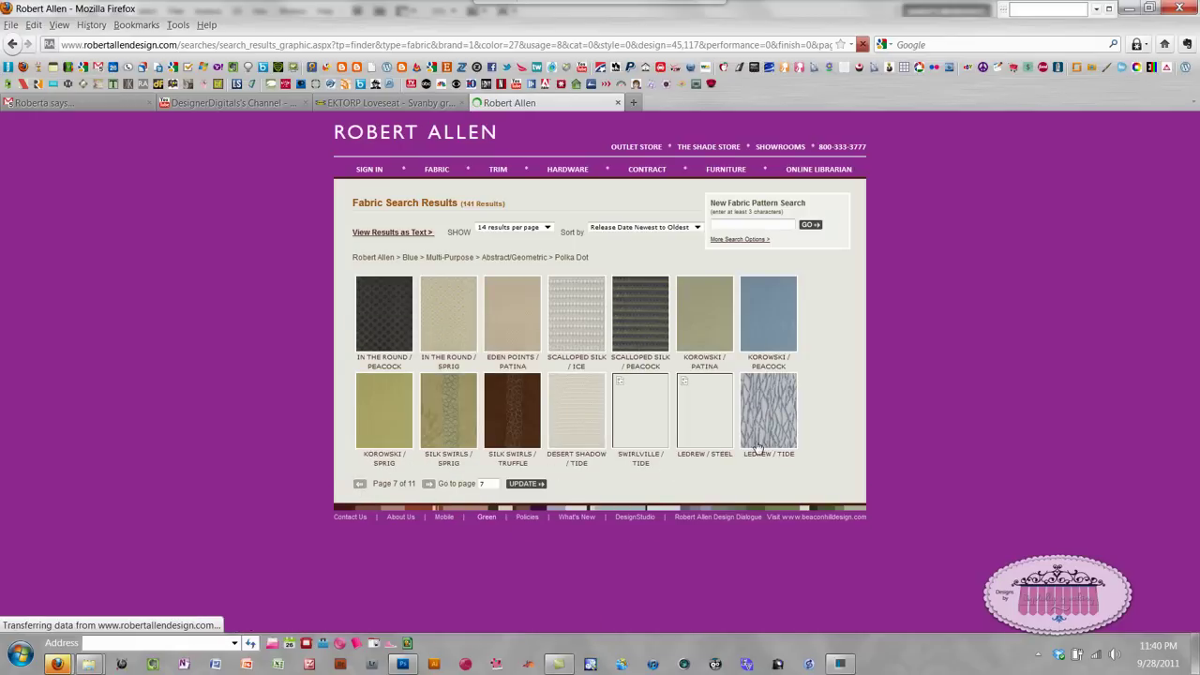
click(703, 428)
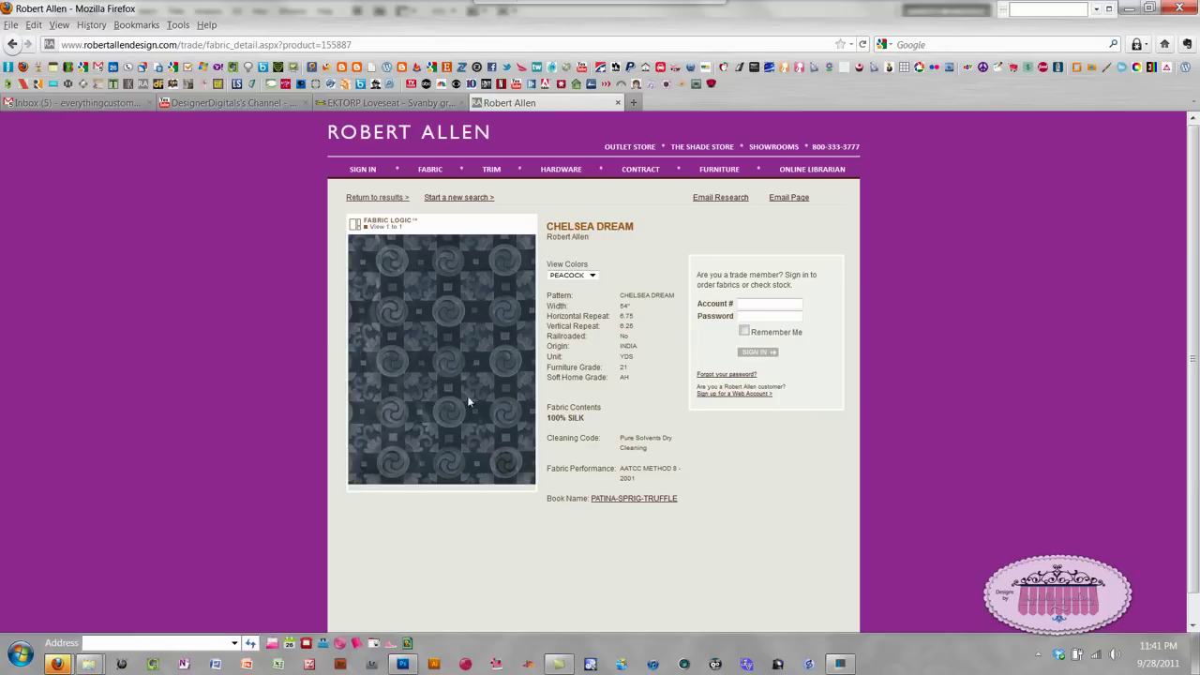
right_click(451, 351)
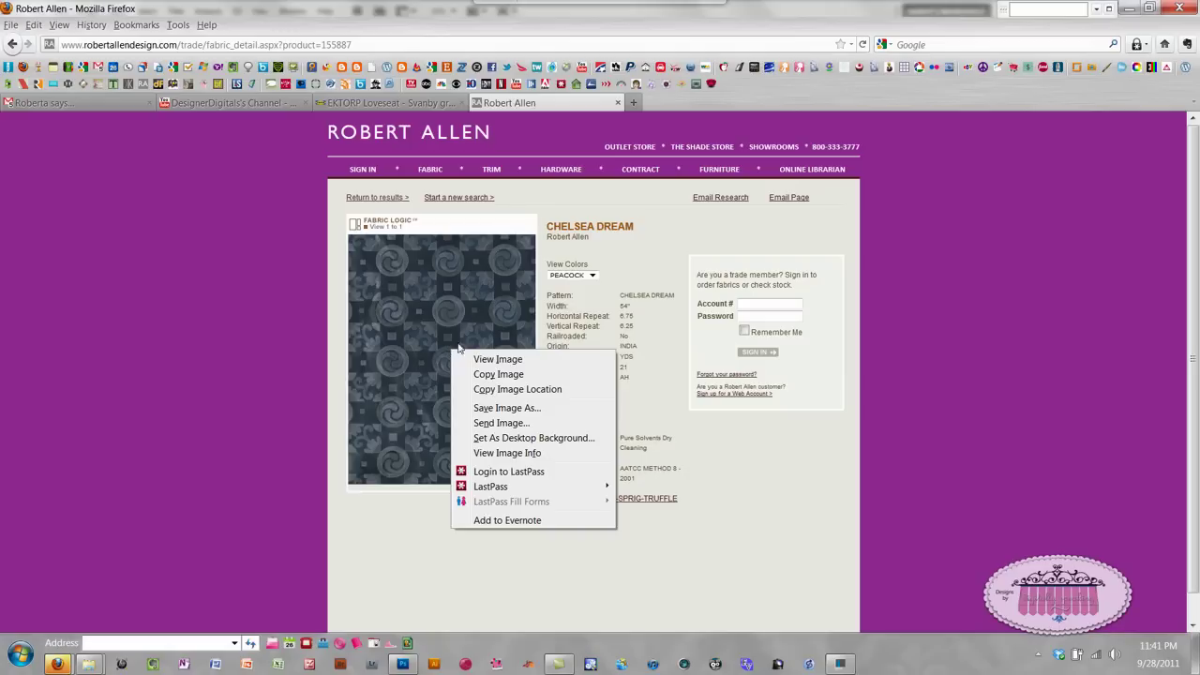
click(514, 409)
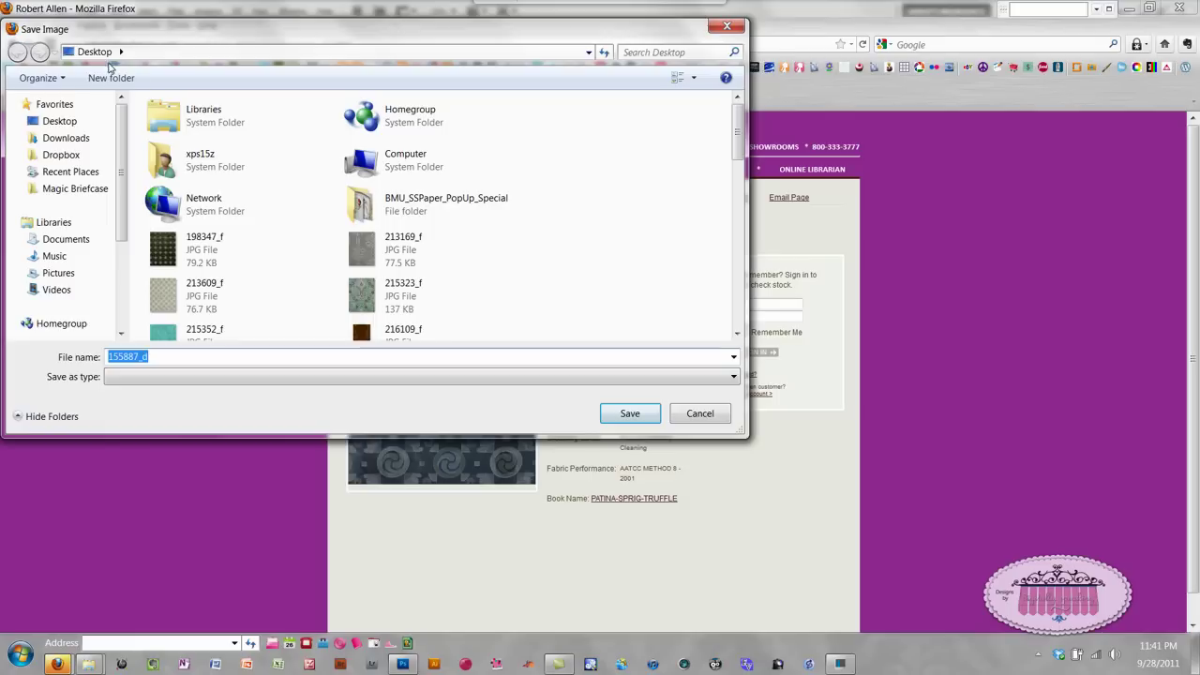
click(623, 419)
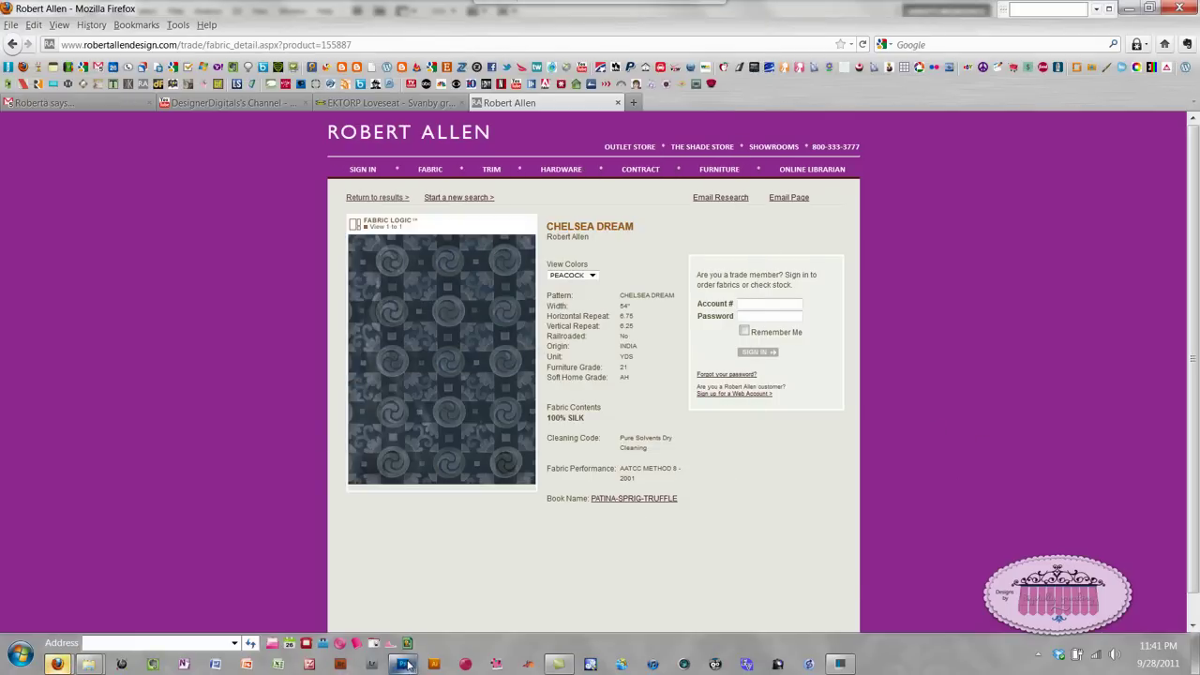
Switch to Photoshop, open 155887_d from the Desktop in an enlarged window and choose the Rectangular Marquee tool
click(403, 663)
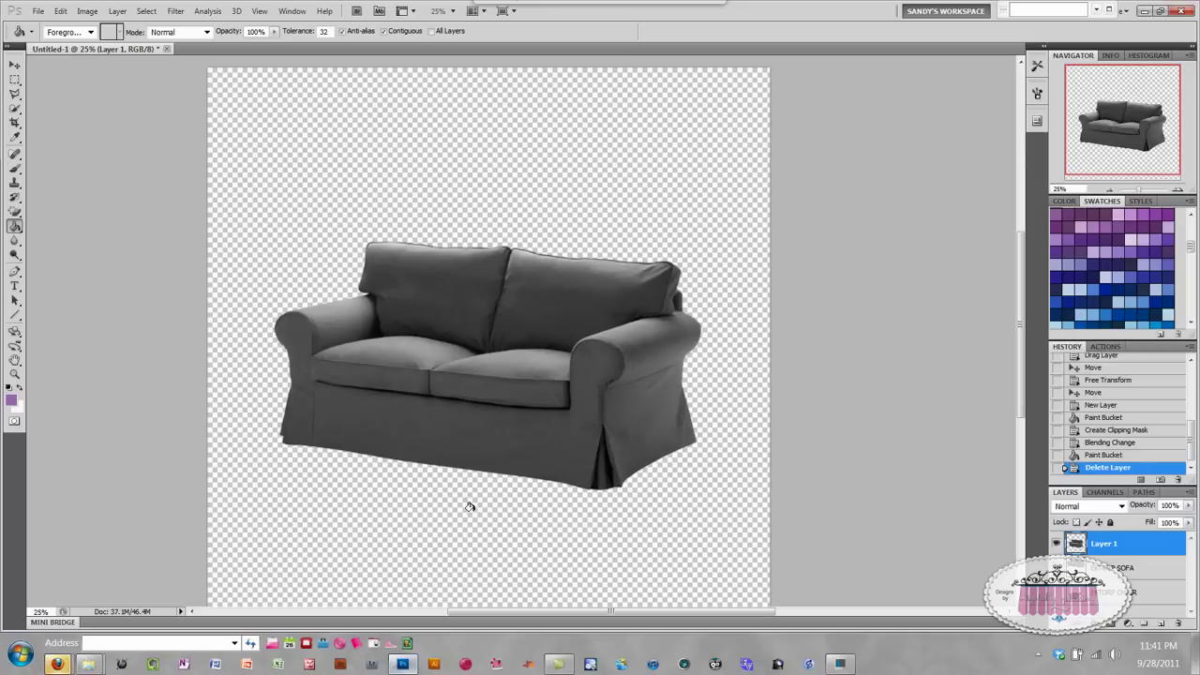
click(39, 12)
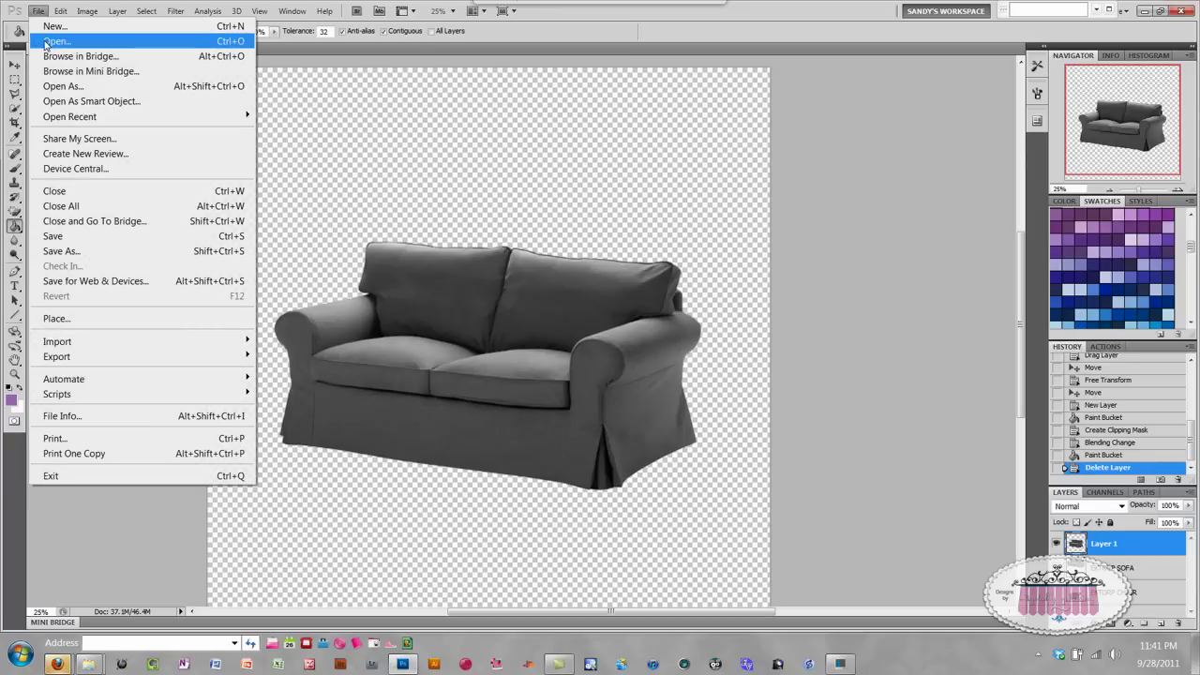
click(49, 41)
click(475, 250)
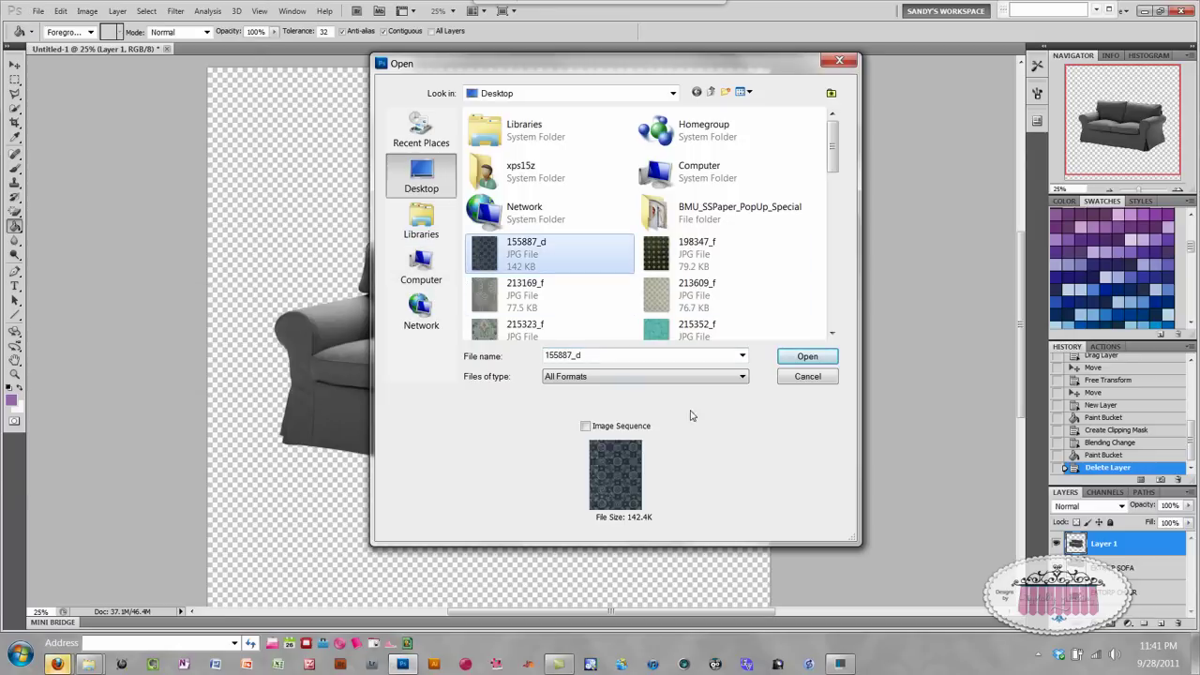
click(804, 357)
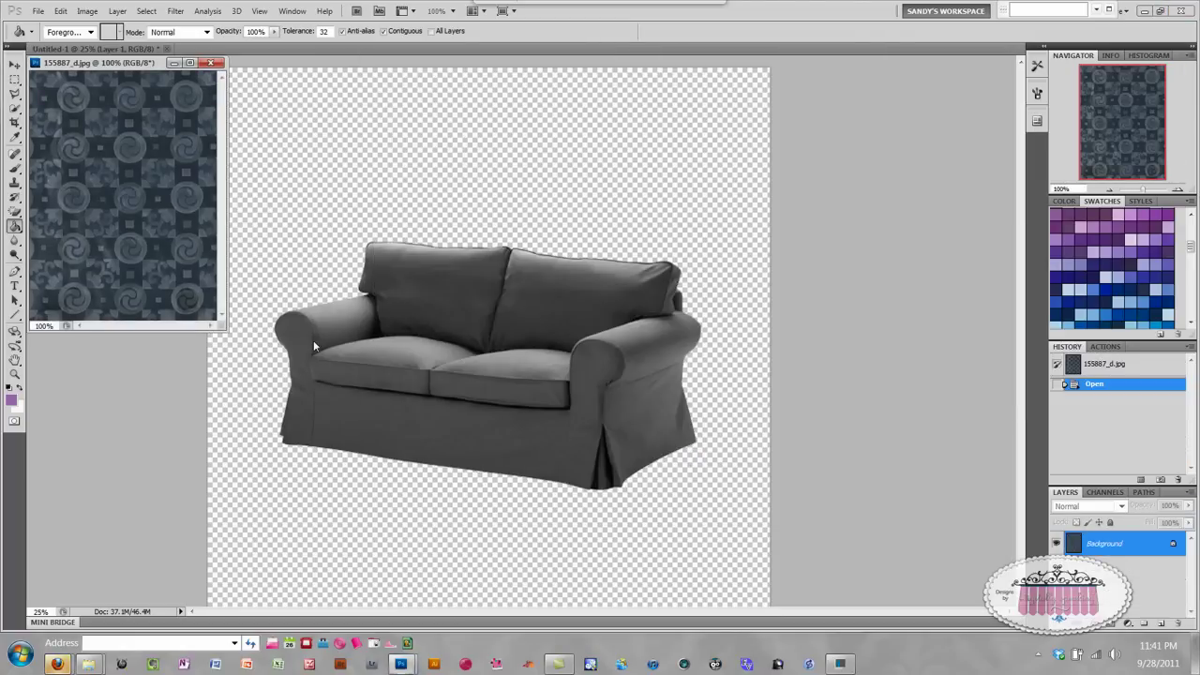
drag(222, 326, 516, 498)
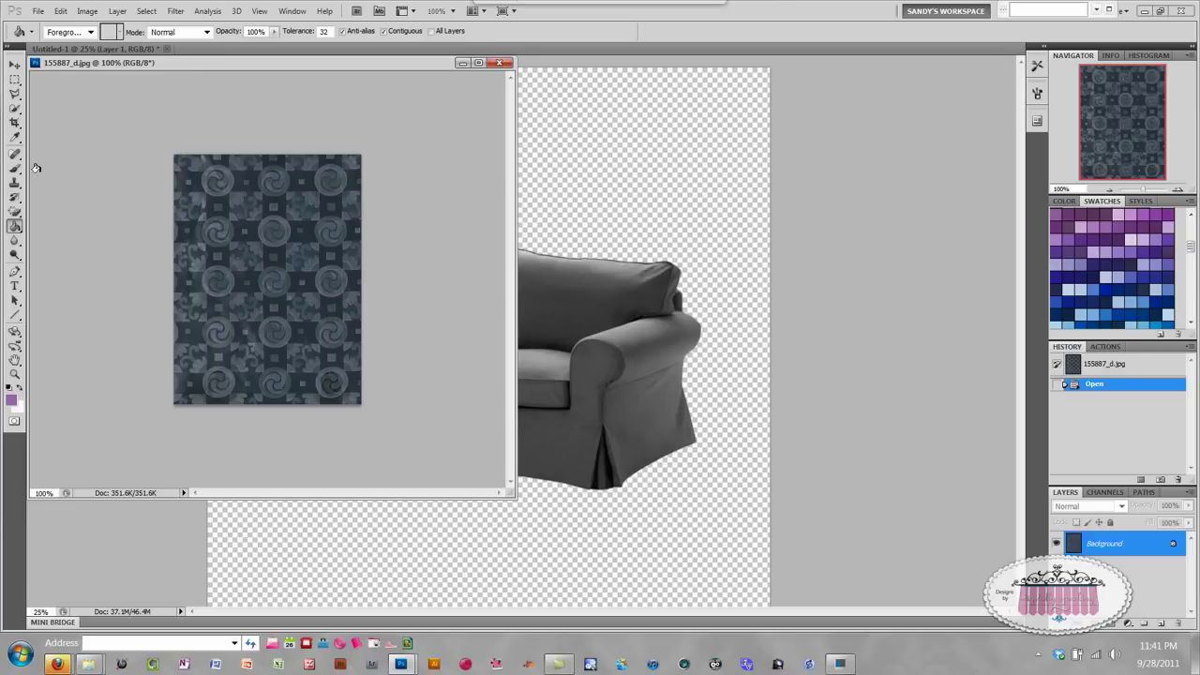
drag(15, 81, 54, 82)
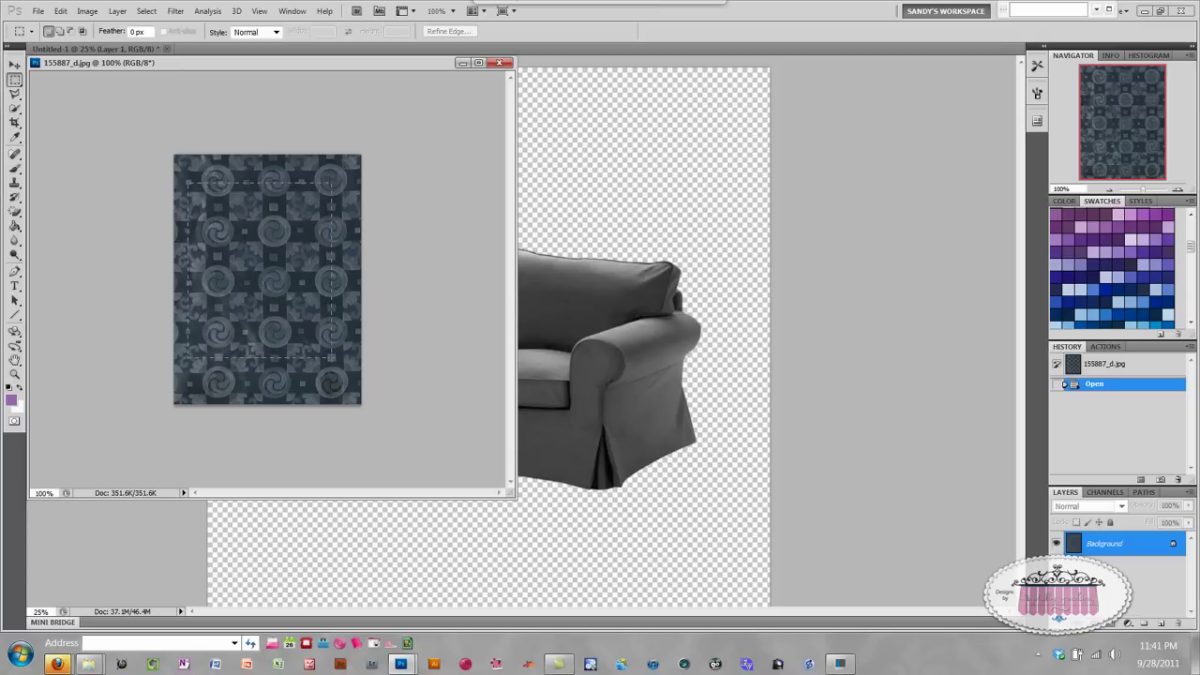
drag(333, 358, 330, 358)
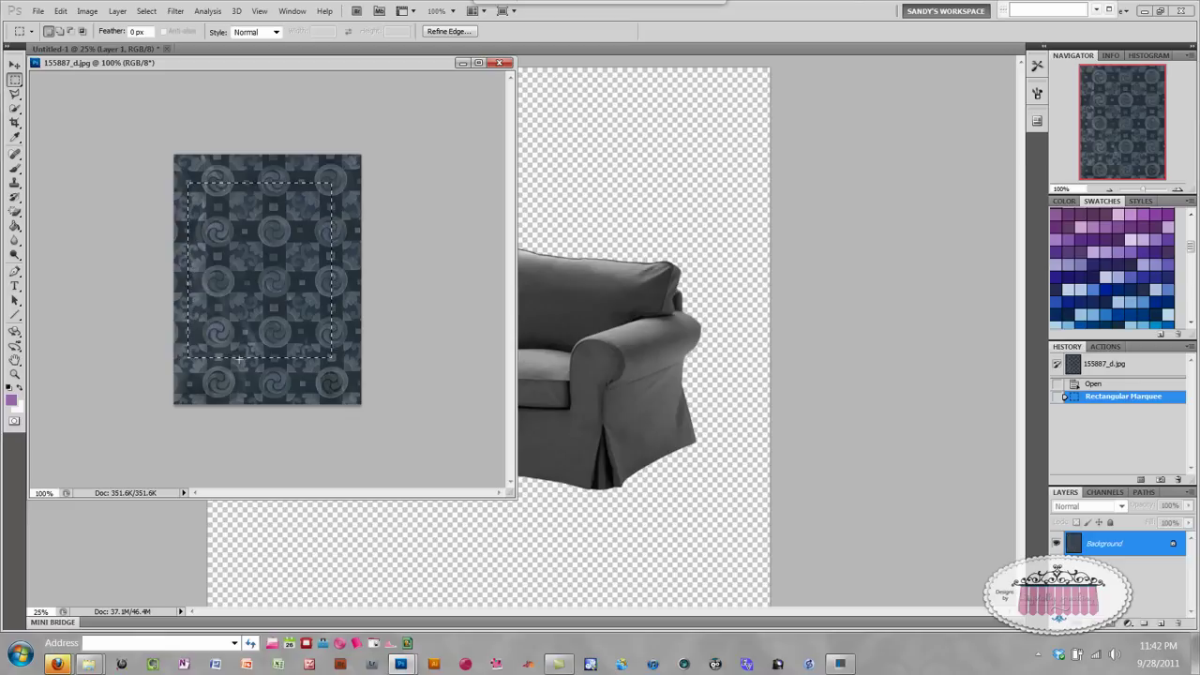
click(187, 180)
drag(199, 210, 214, 220)
click(150, 147)
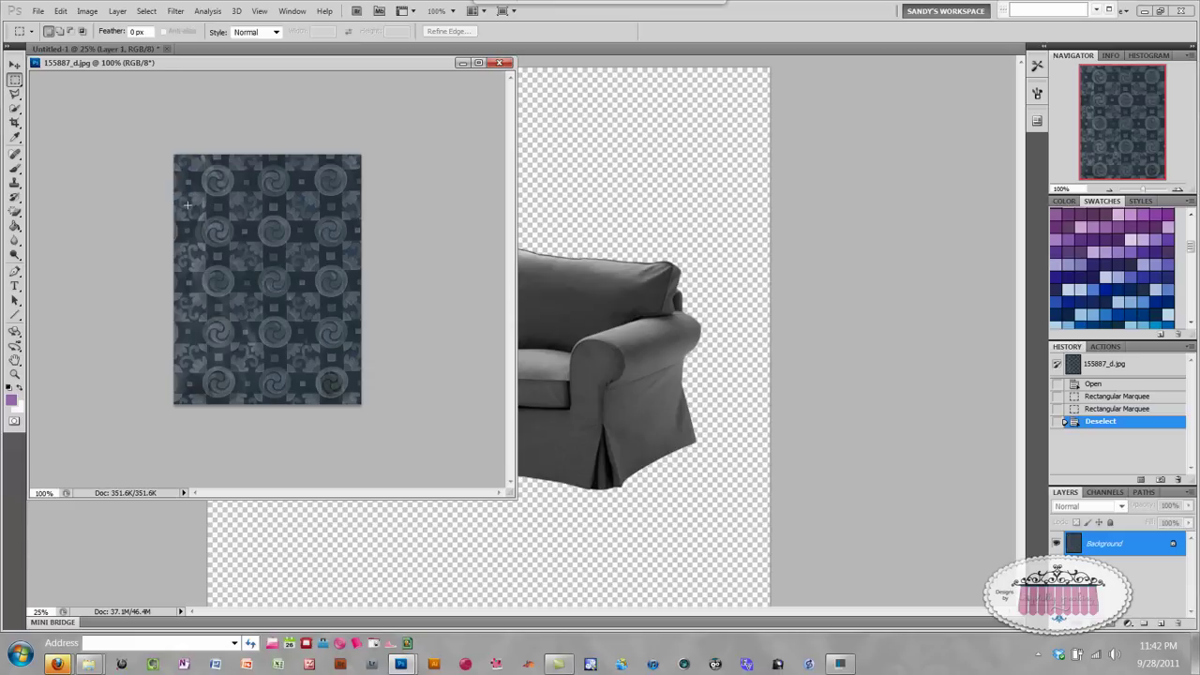
Select a repeat of two by three circle motifs in the swatch, define it as a pattern with the suggested name, and close the swatch
drag(260, 272, 303, 358)
drag(302, 359, 303, 359)
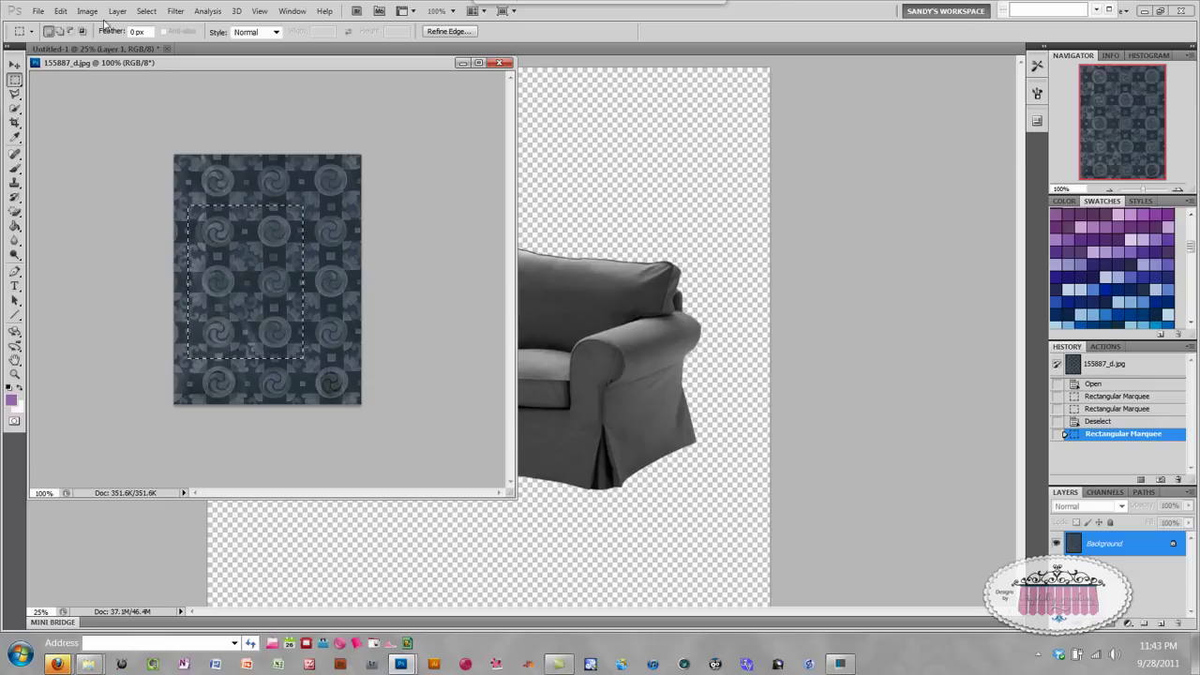
click(61, 12)
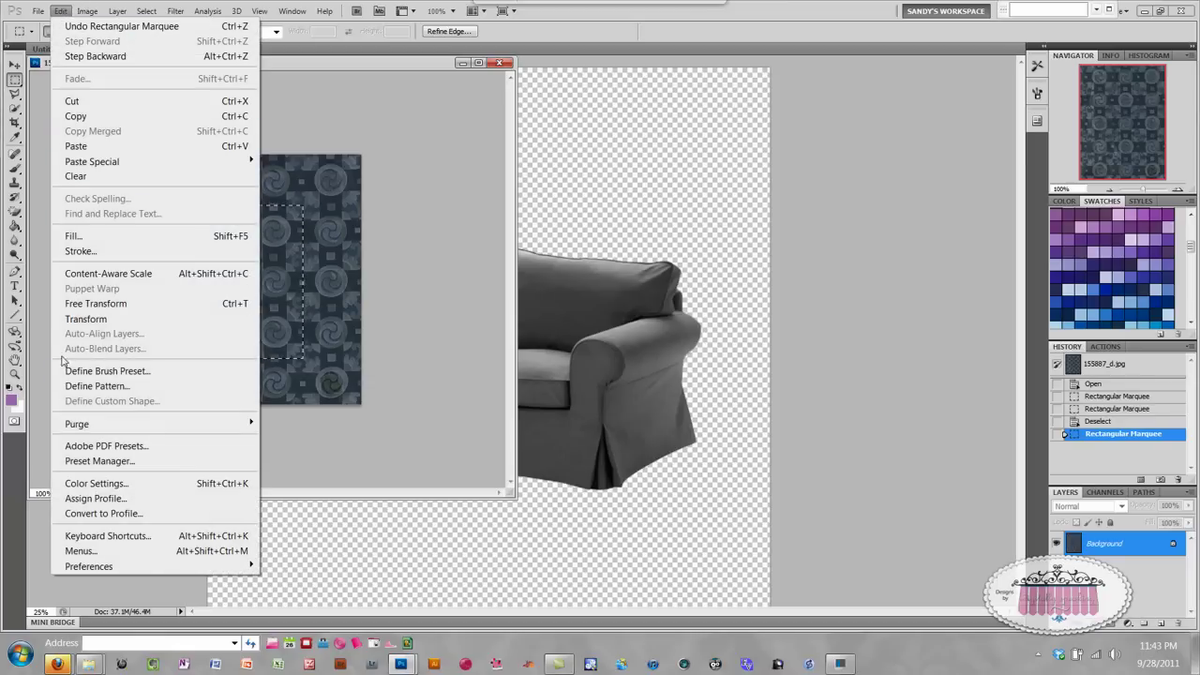
click(95, 387)
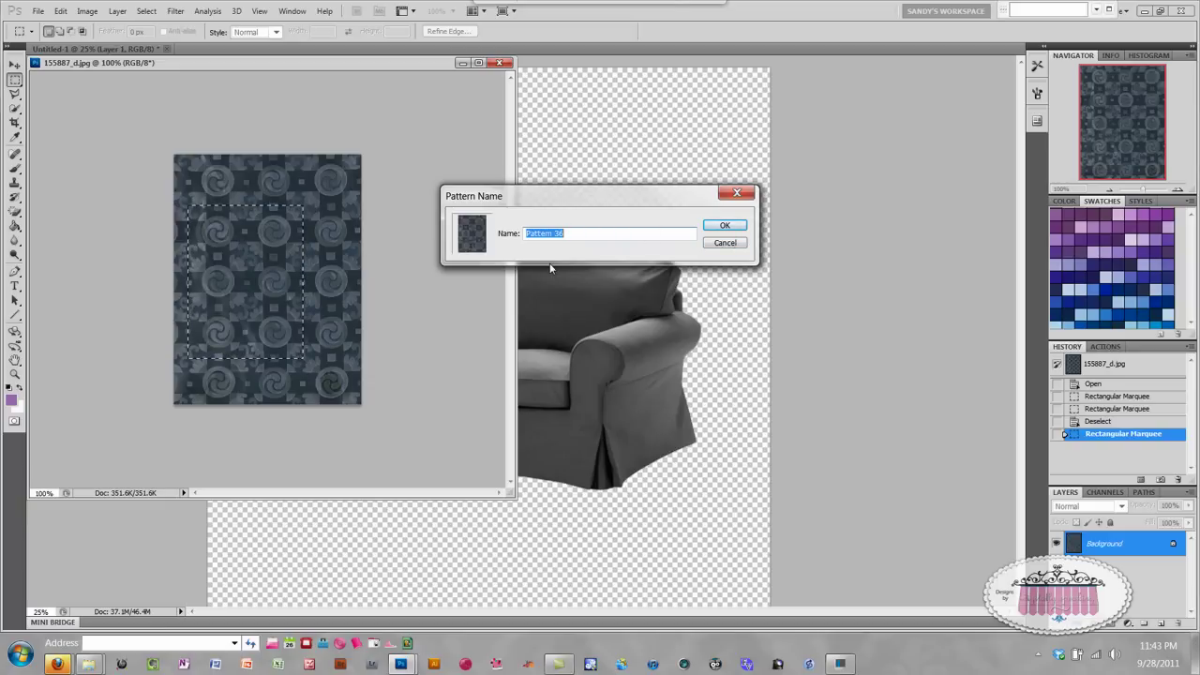
click(724, 228)
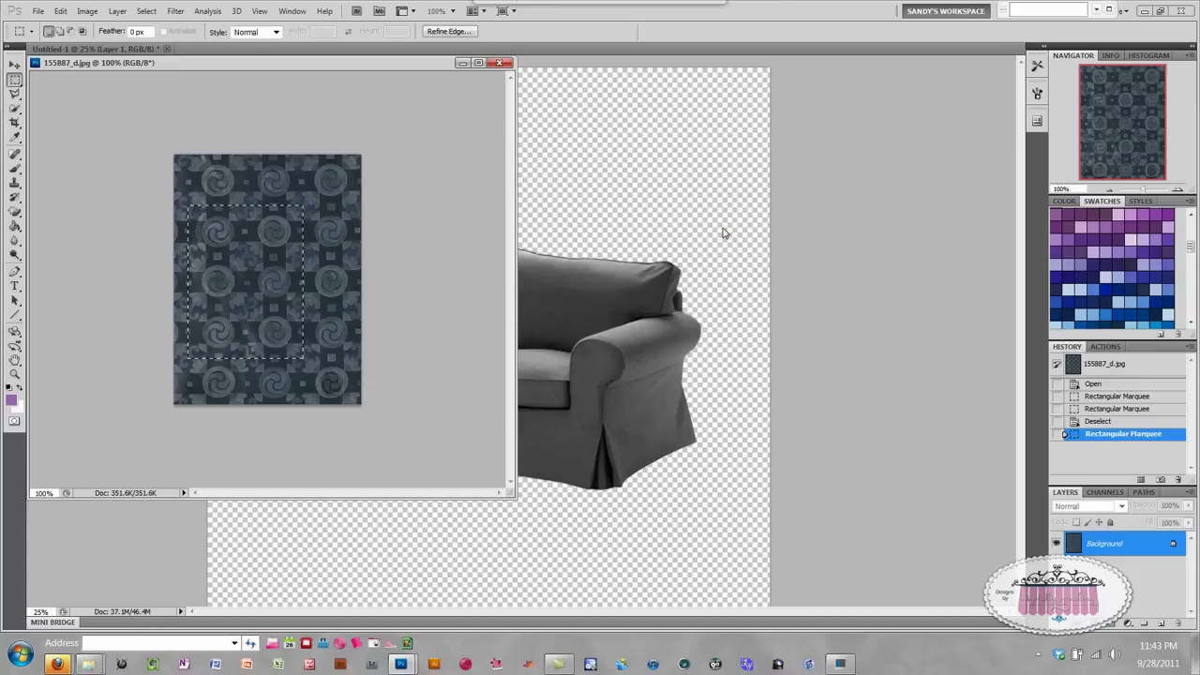
click(500, 64)
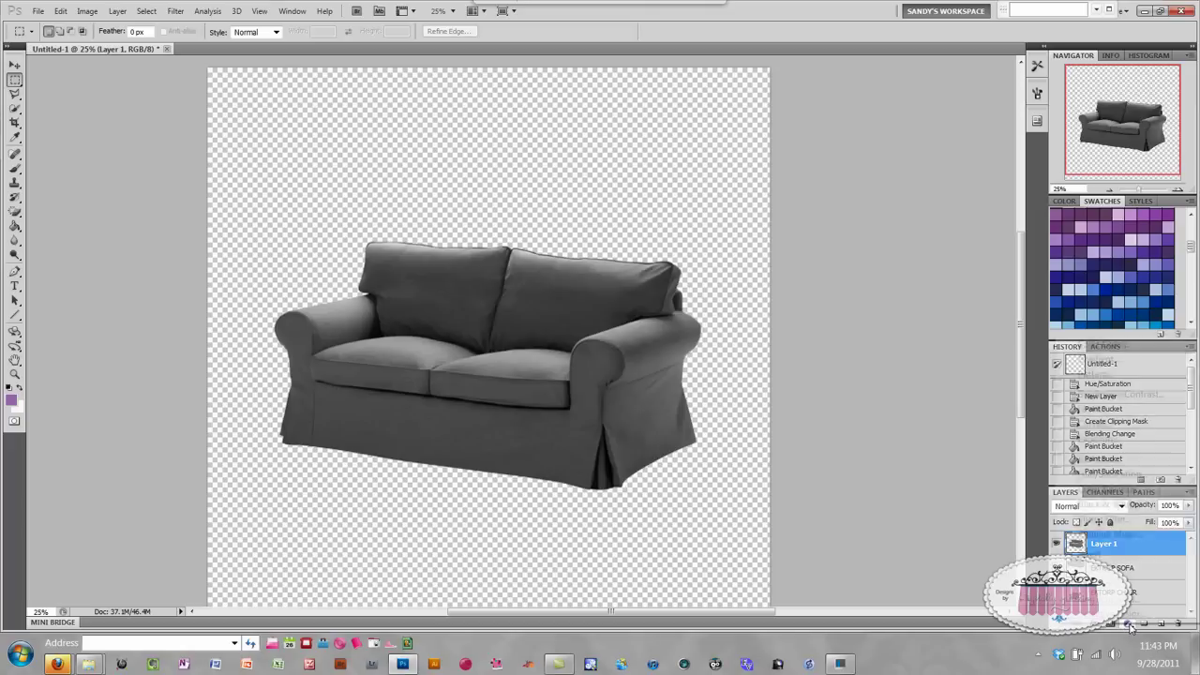
Add a Pattern fill layer above the loveseat using the new fabric pattern at 117% scale
click(1127, 625)
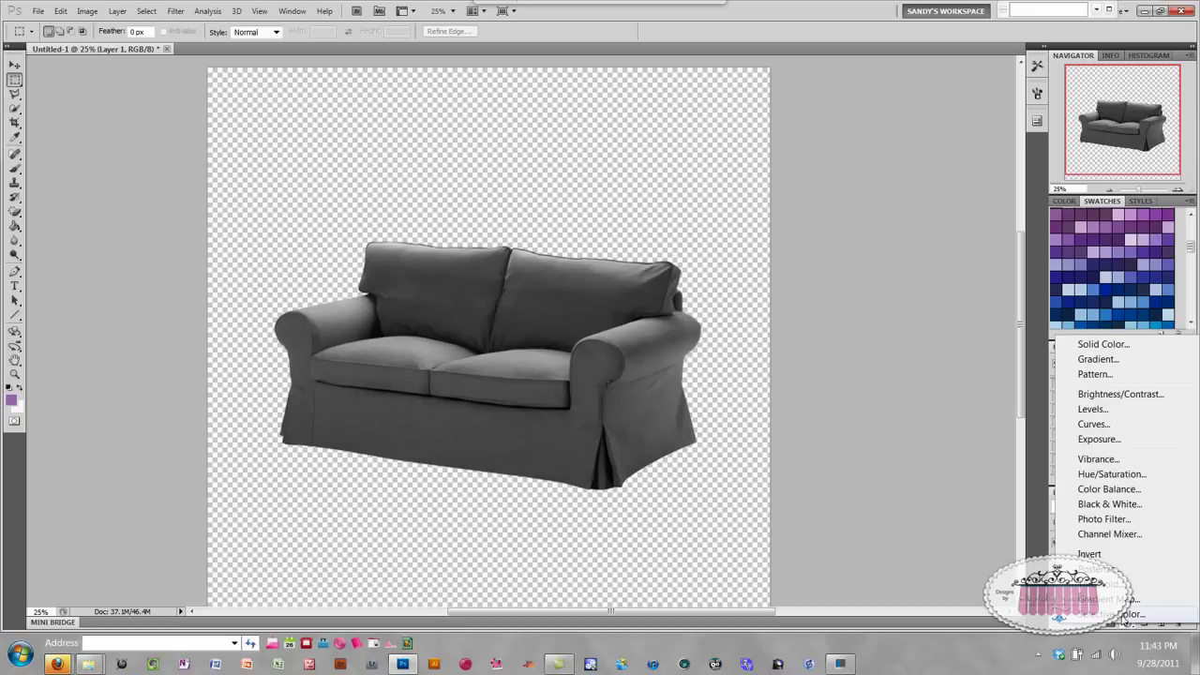
click(1094, 375)
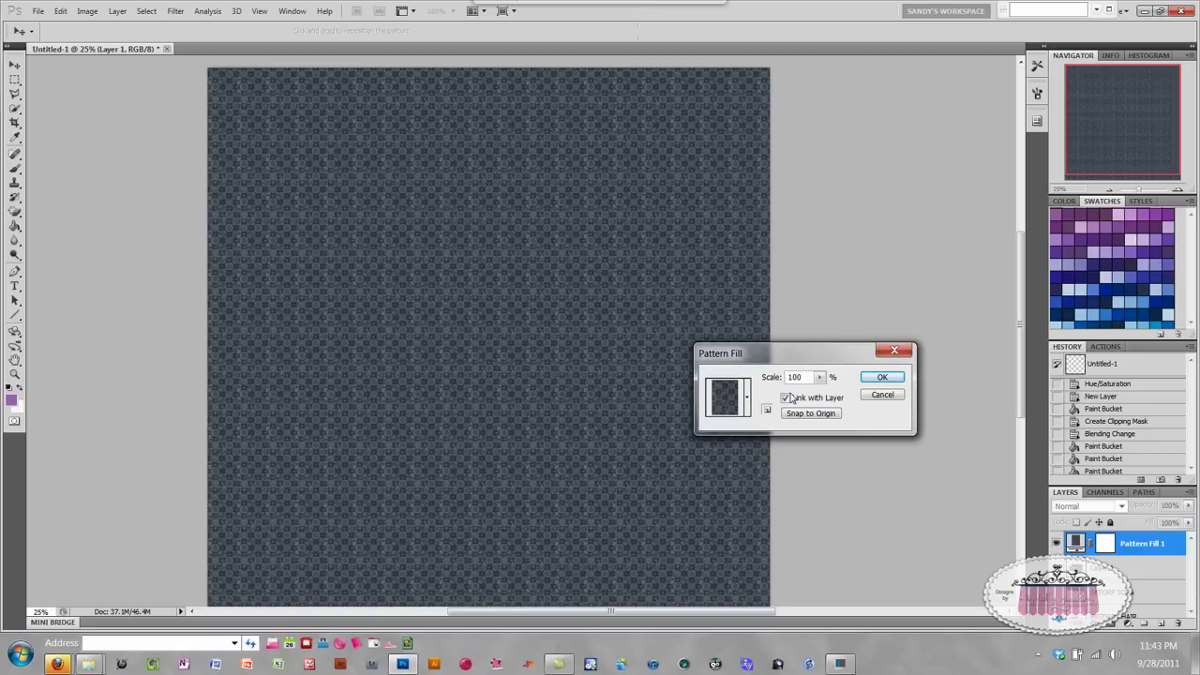
drag(822, 379, 824, 396)
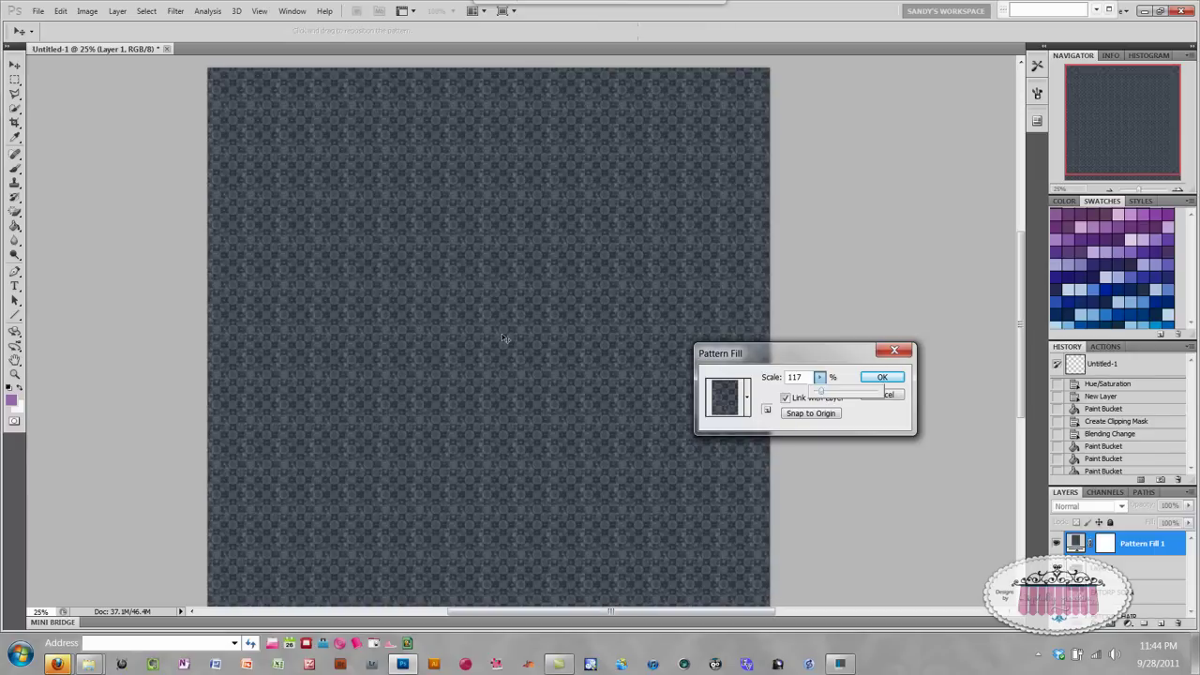
click(878, 378)
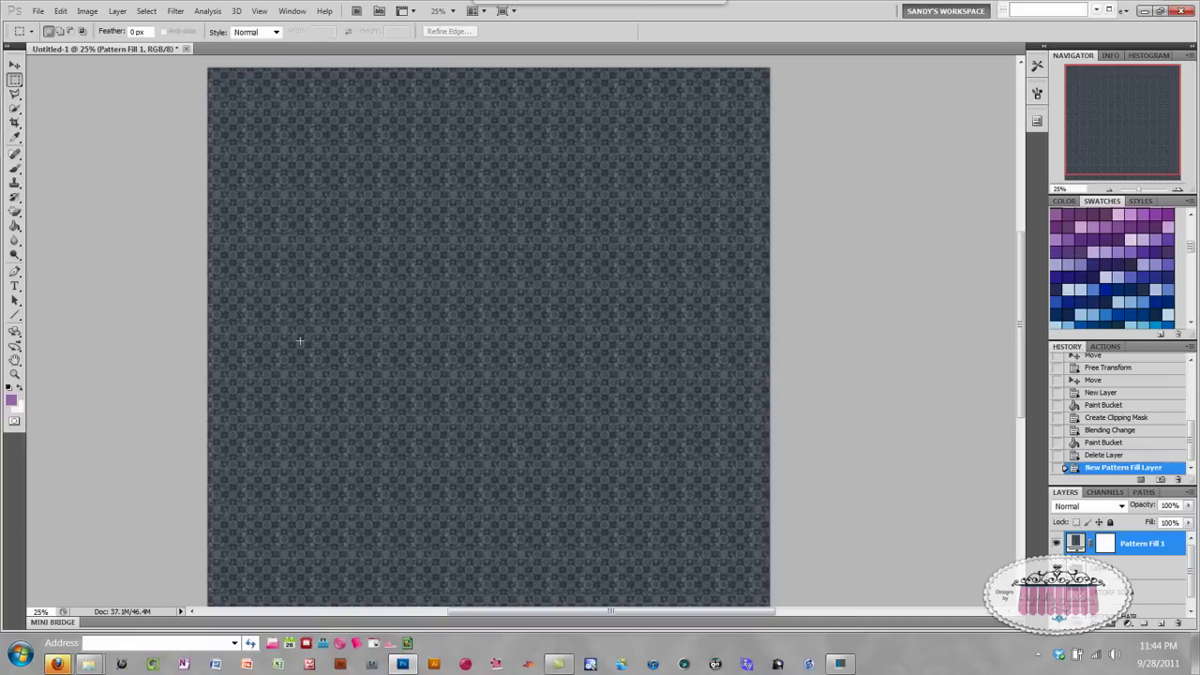
Clip the pattern fill layer to the loveseat layer and set its blend mode to Overlay
alt+click(1140, 555)
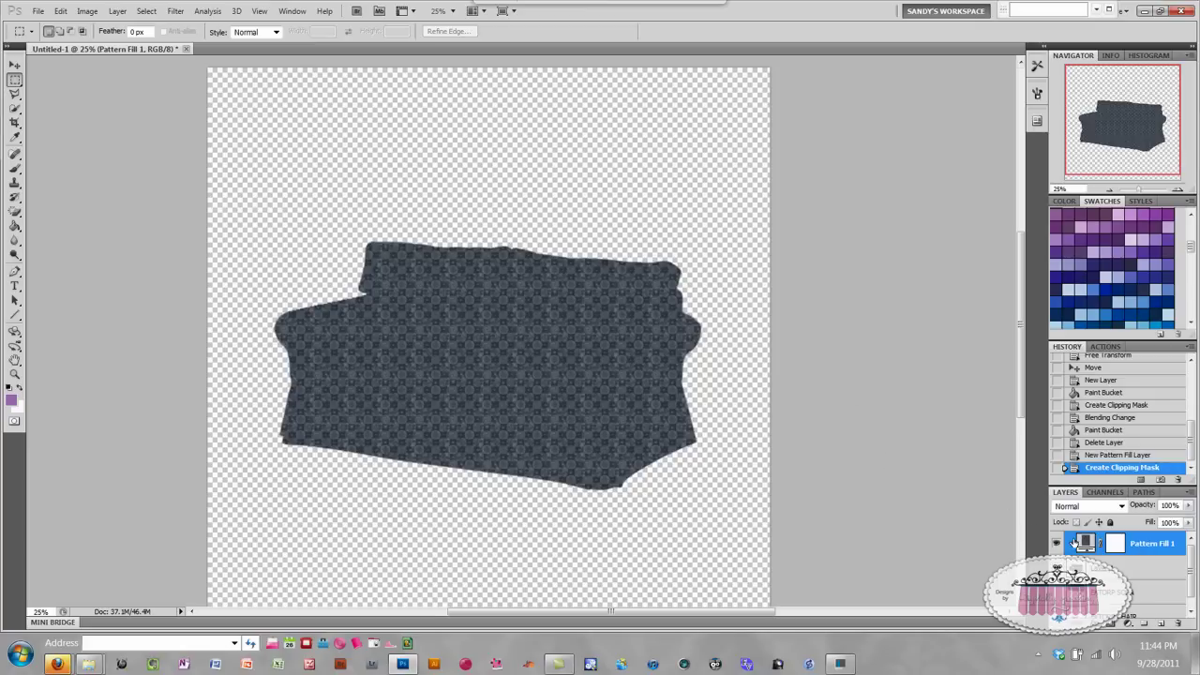
click(1122, 508)
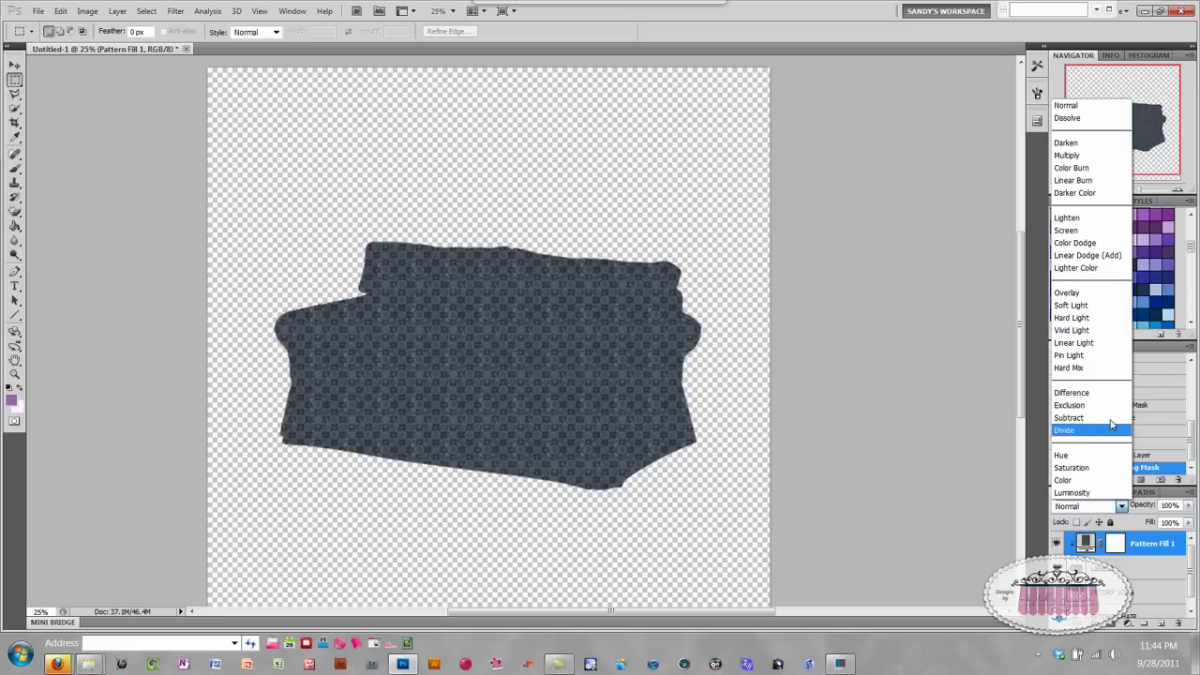
click(1069, 293)
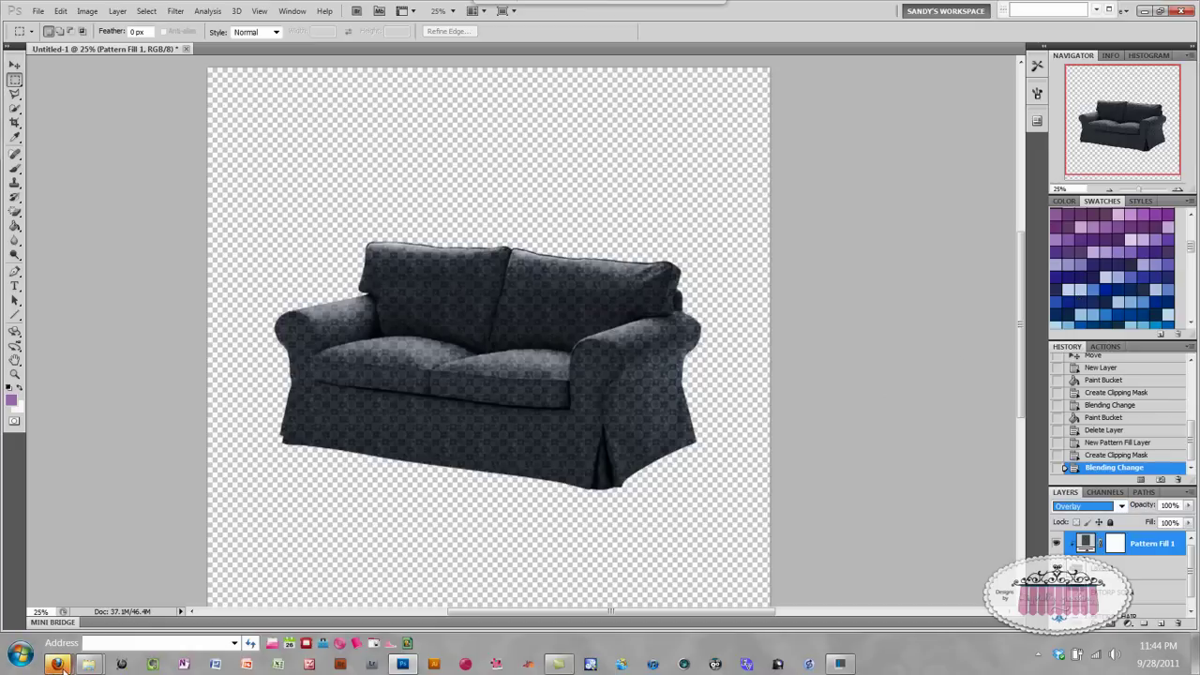
Switch to Firefox to check the Chelsea Dream fabric's repeat details on the Robert Allen page, and return to Photoshop
mouse_move(58, 666)
click(103, 581)
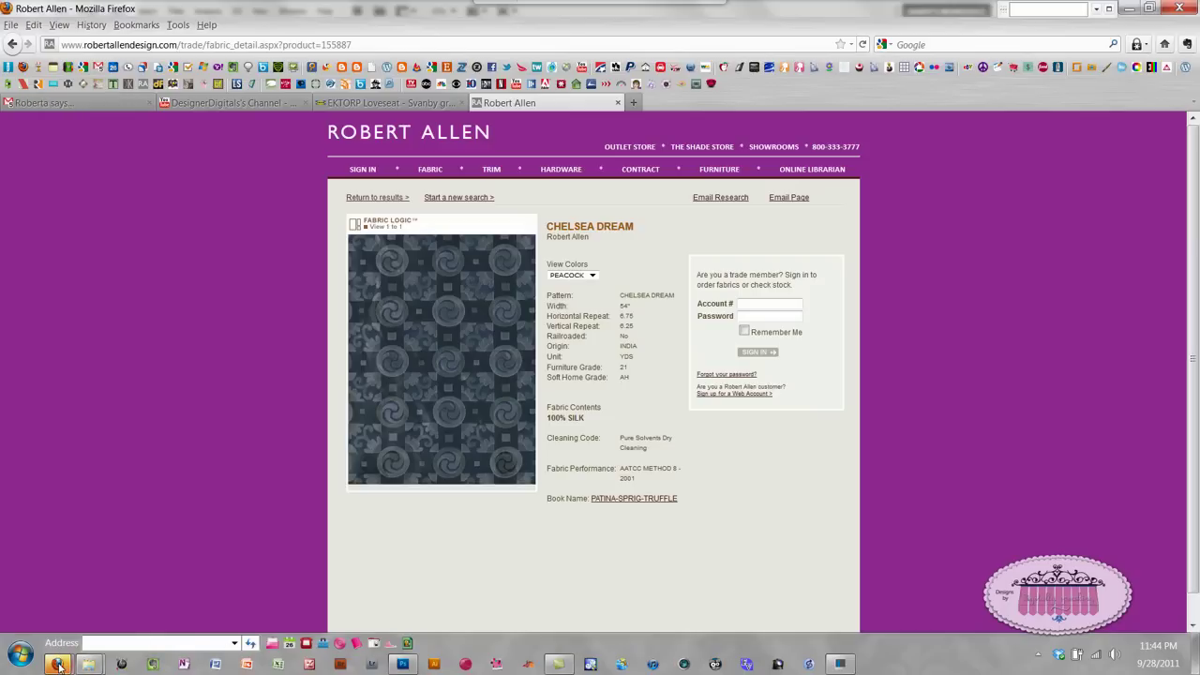
click(402, 664)
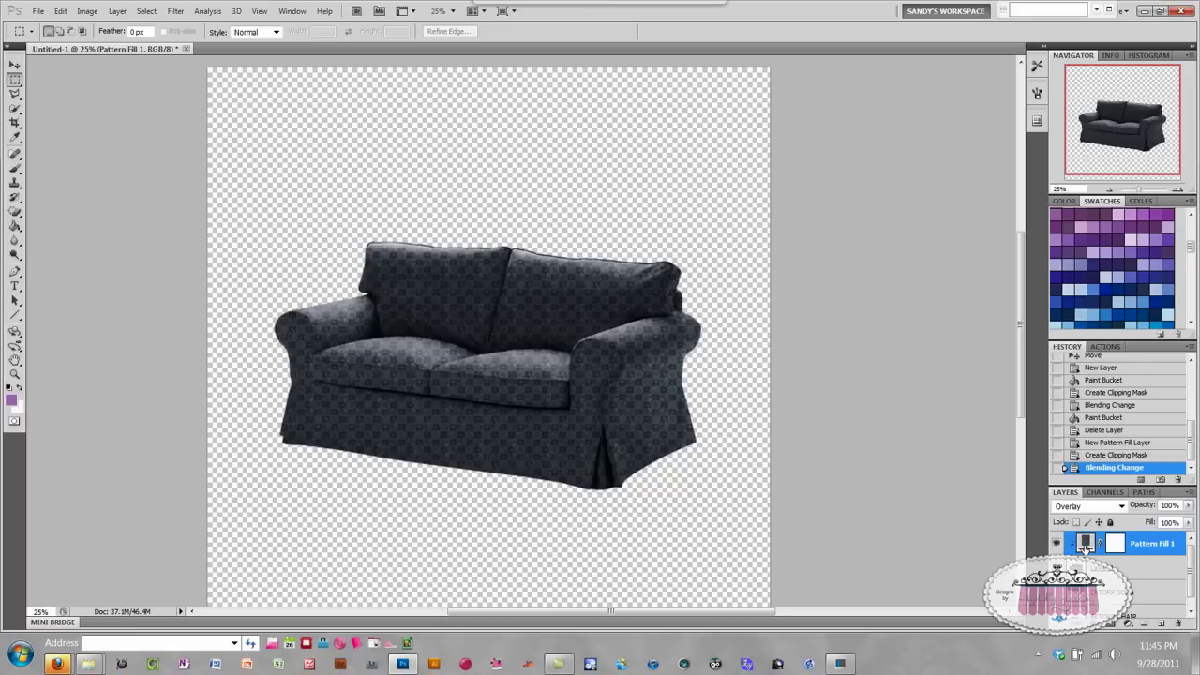
Change the scale of the loveseat's pattern fill layer to 176%
double_click(1086, 545)
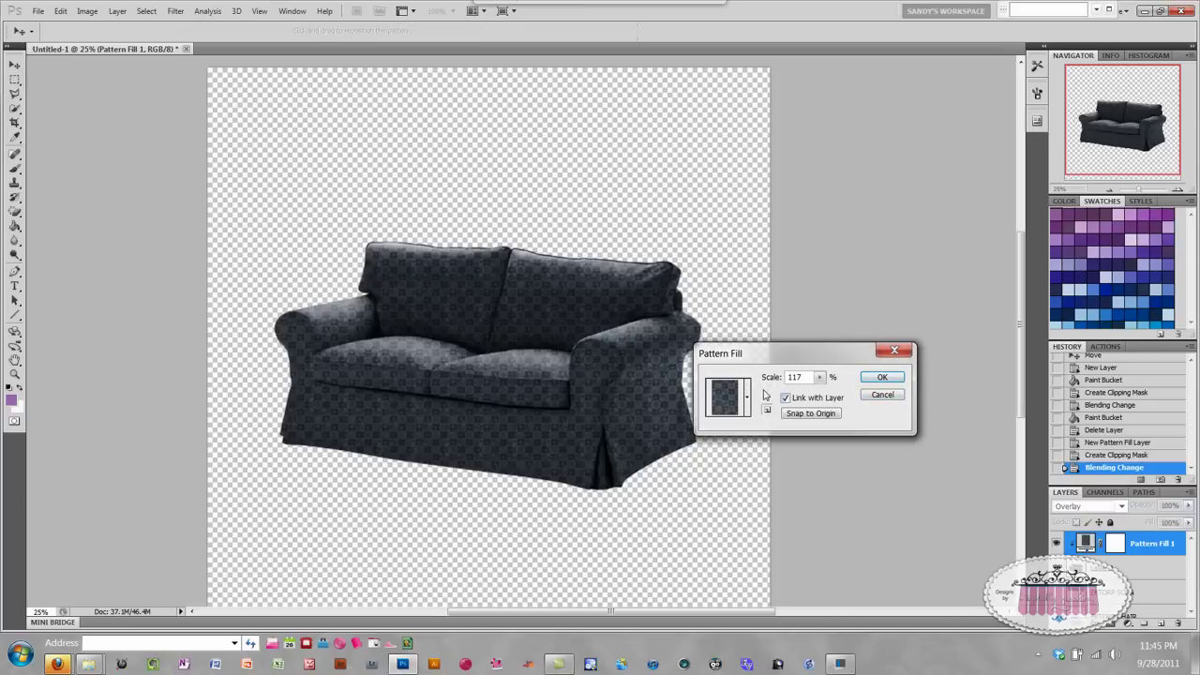
click(820, 377)
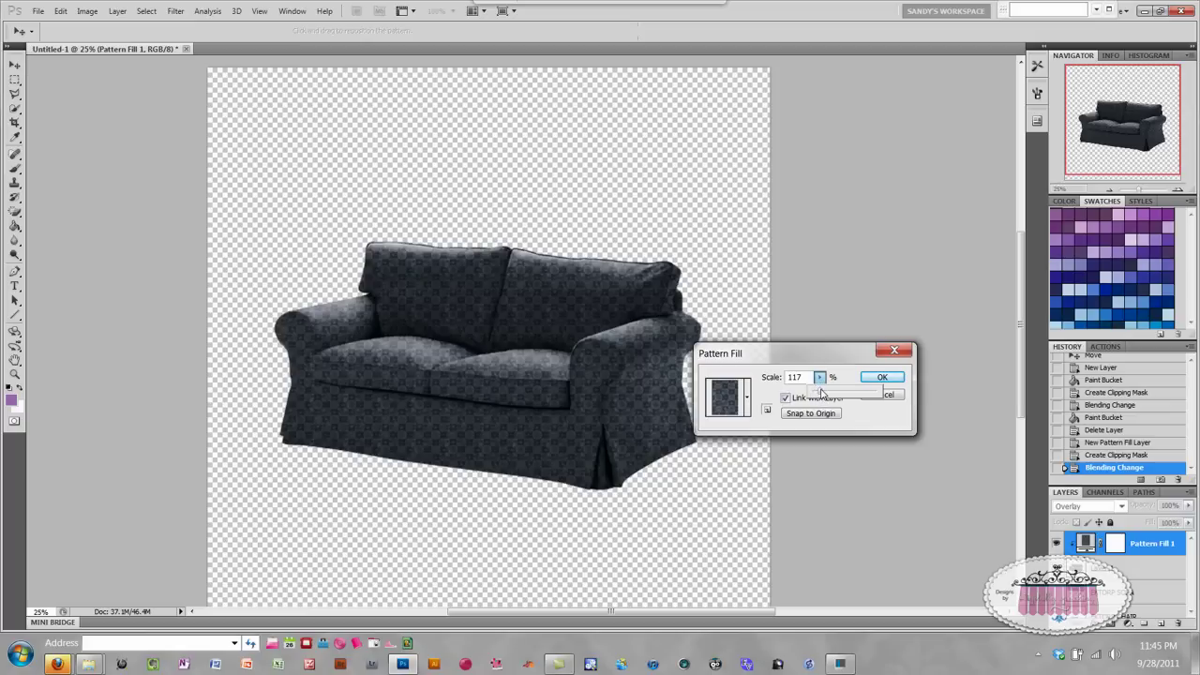
drag(821, 392, 825, 393)
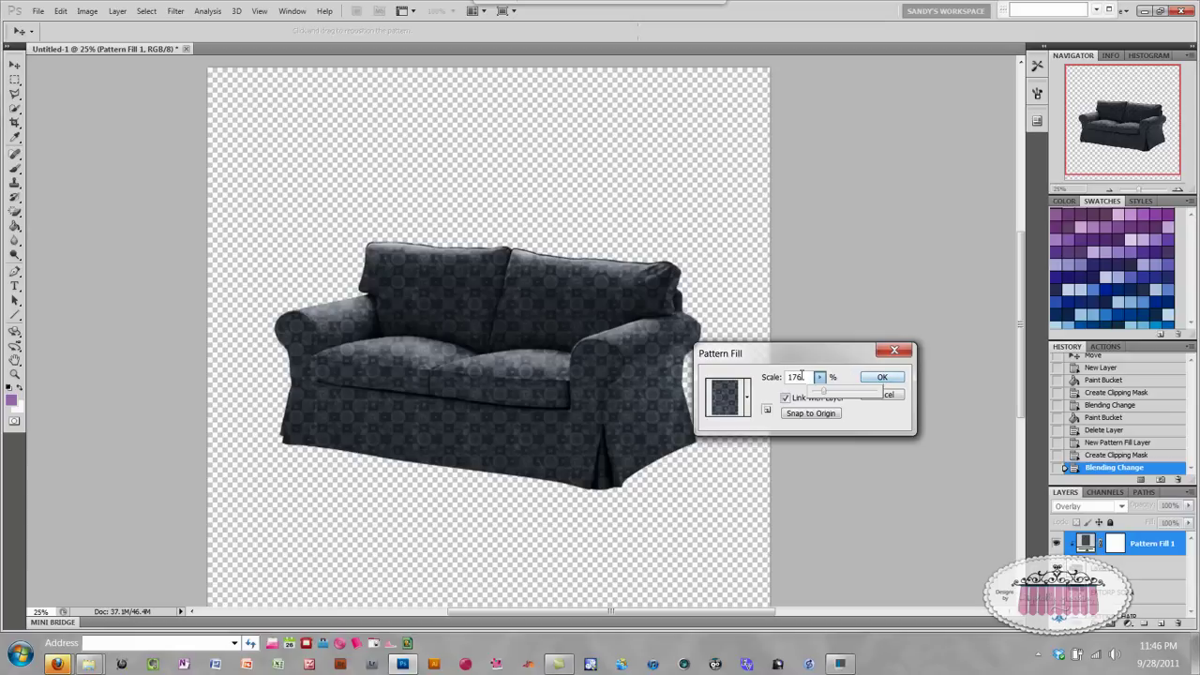
click(882, 376)
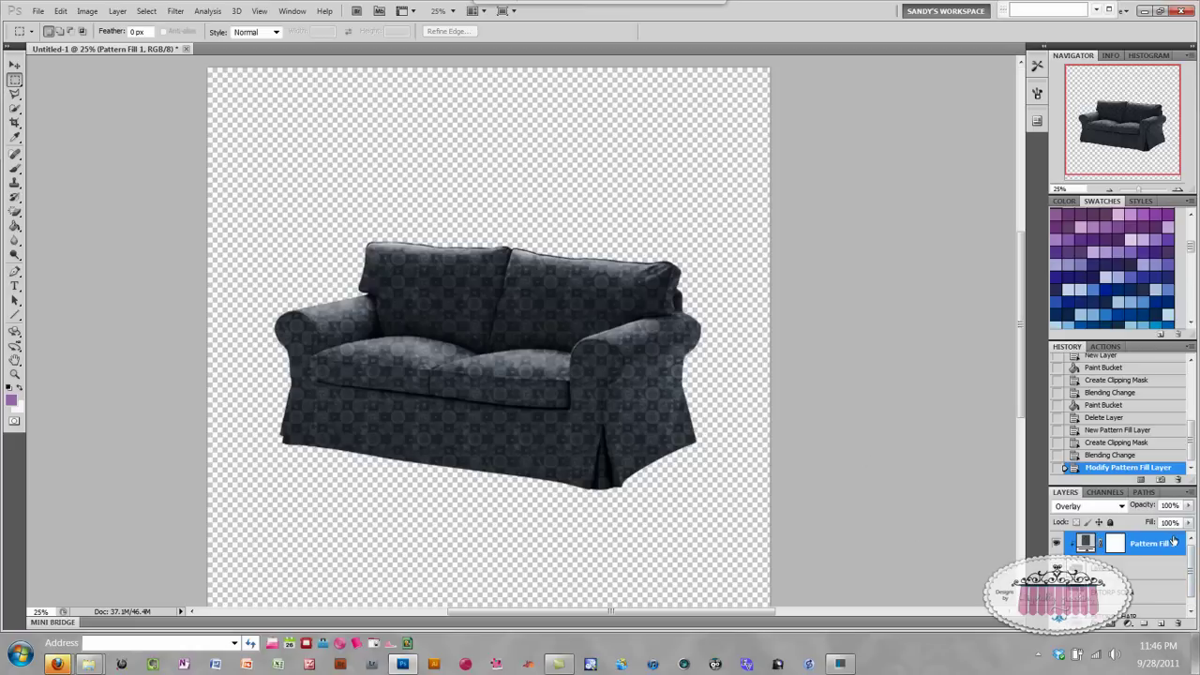
Delete the pattern fill layer, and open the teal floral swatch 215352_f from the Desktop in an enlarged window
drag(1174, 542, 1179, 624)
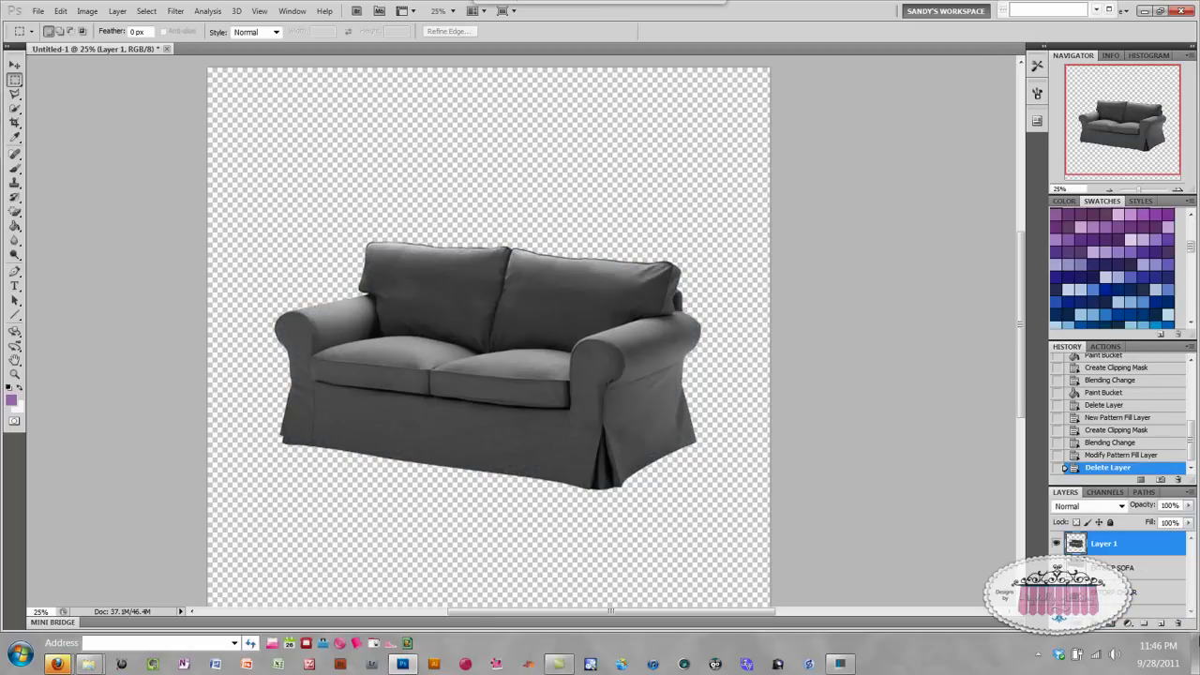
click(40, 12)
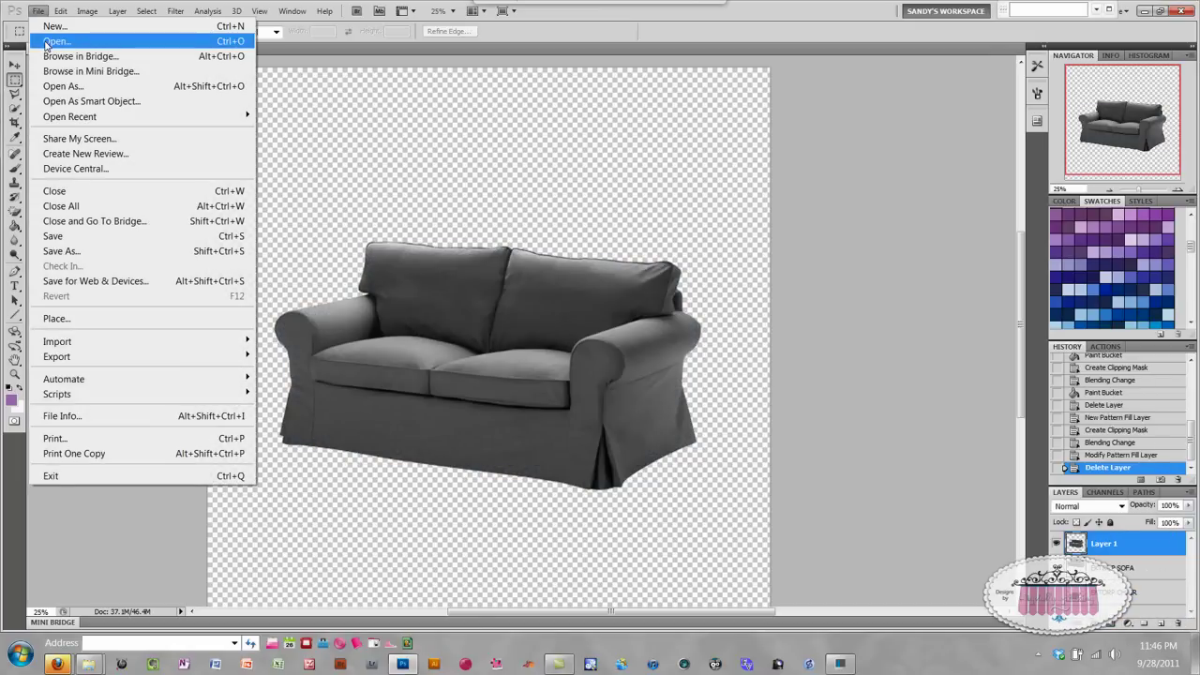
click(57, 41)
drag(832, 145, 840, 192)
click(660, 155)
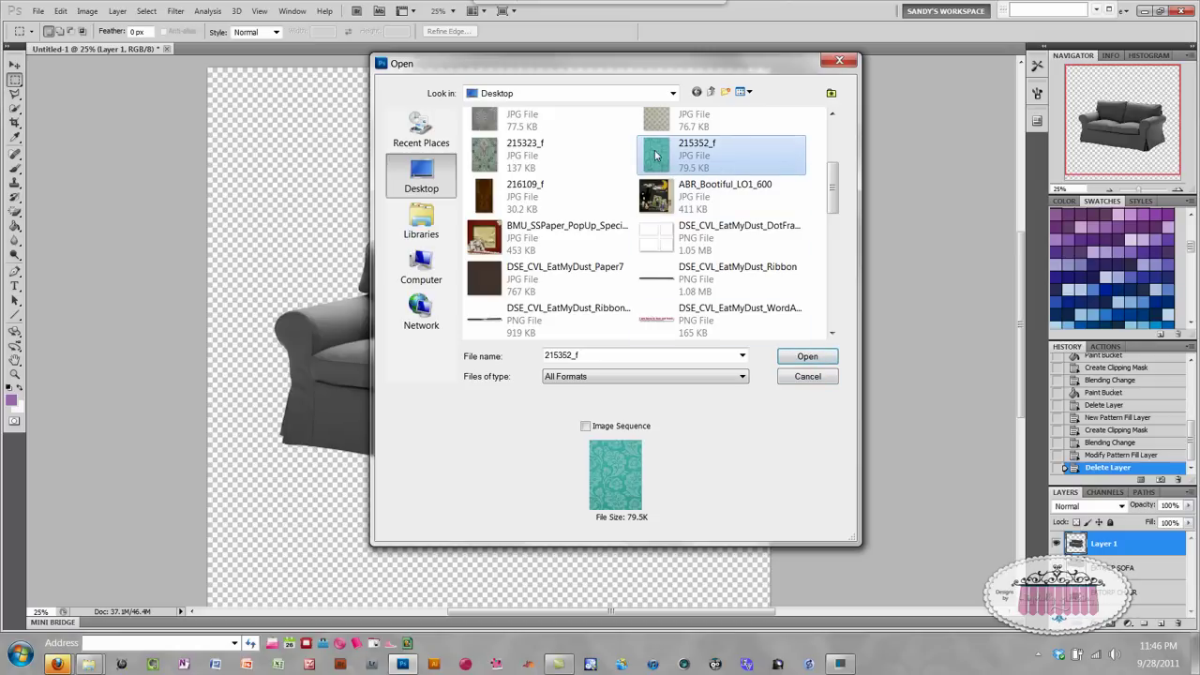
click(802, 355)
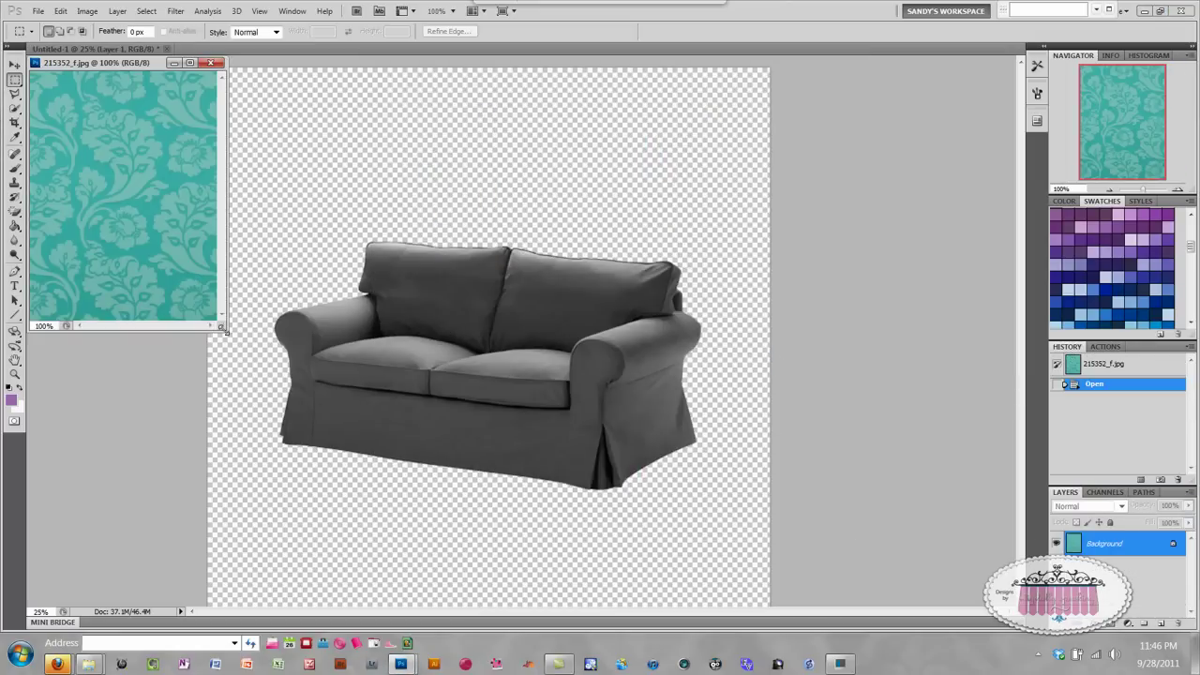
drag(225, 326, 446, 462)
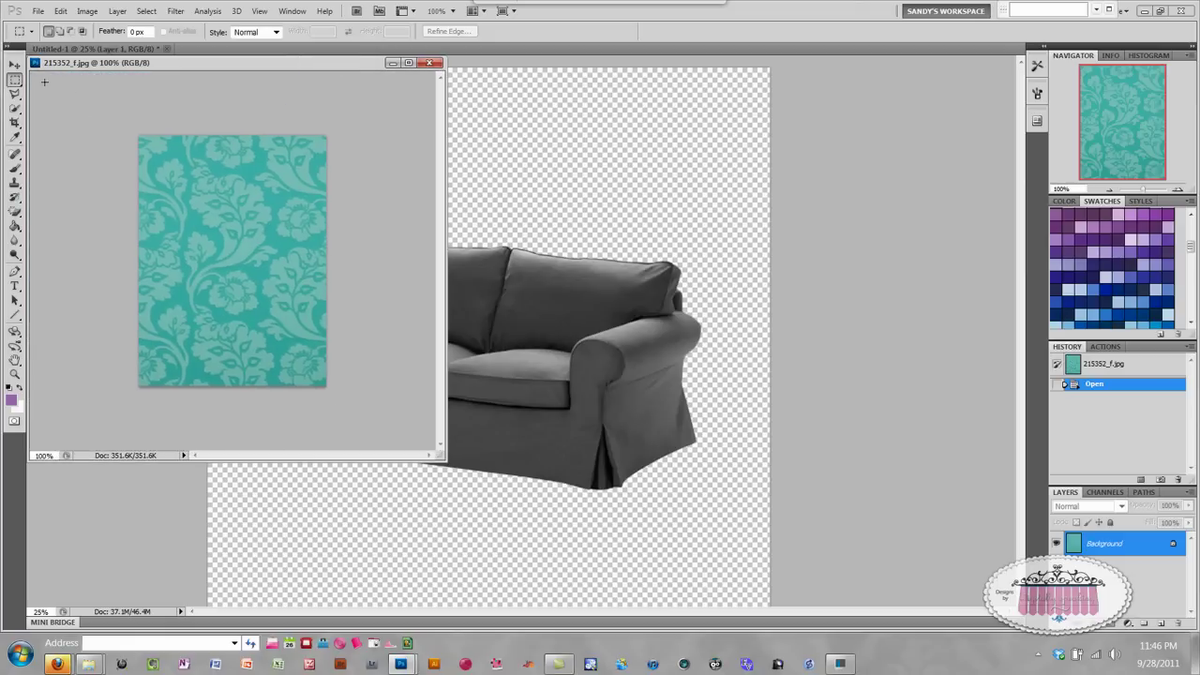
Select one repeat of the floral motif in the middle of the teal swatch with the Rectangular Marquee tool
click(16, 81)
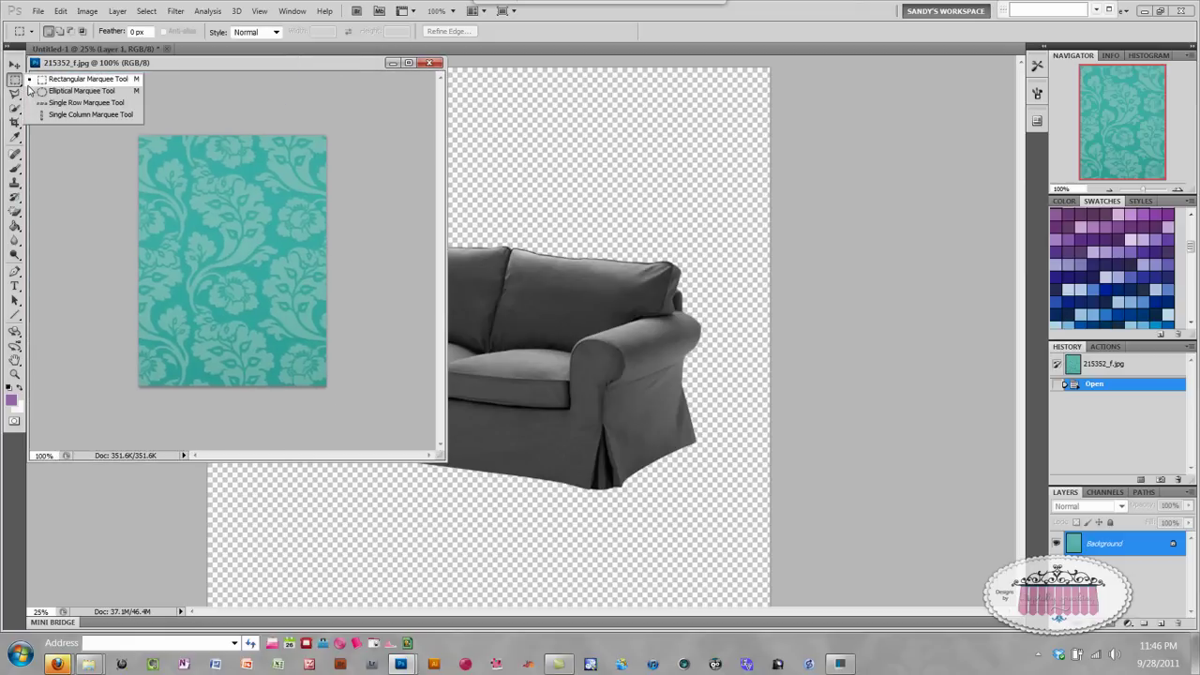
click(62, 80)
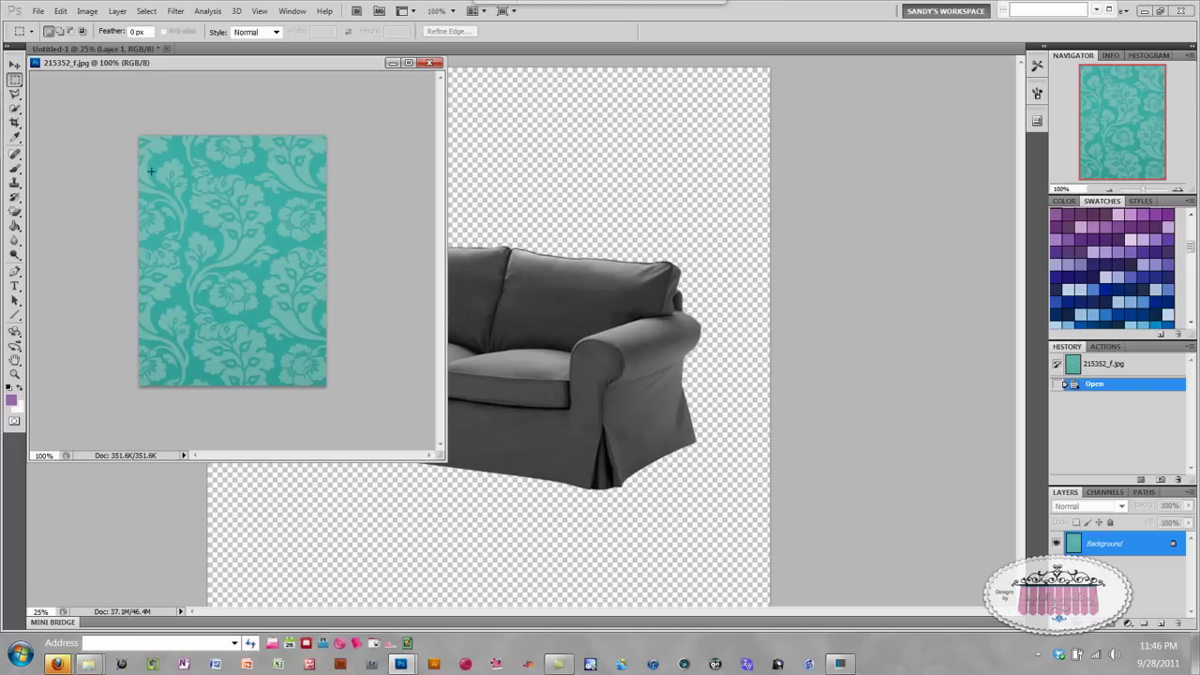
drag(215, 245, 255, 279)
drag(317, 313, 317, 314)
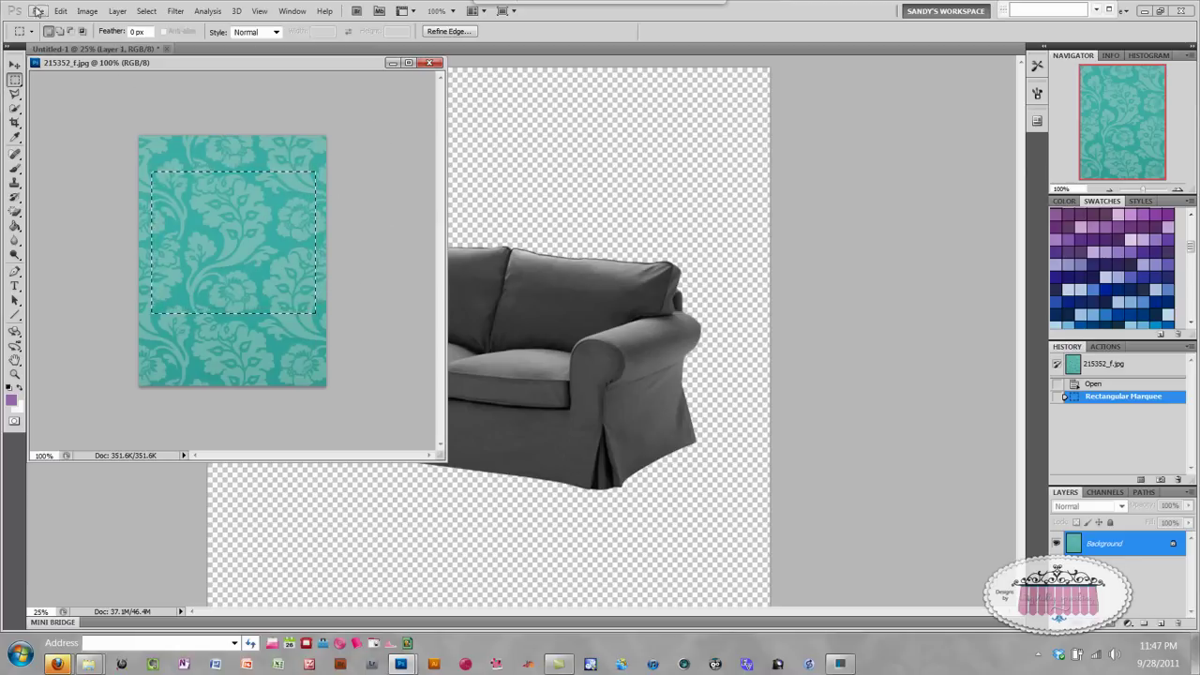
Define the selected floral area as a pattern with the suggested name, and close the teal swatch
click(60, 10)
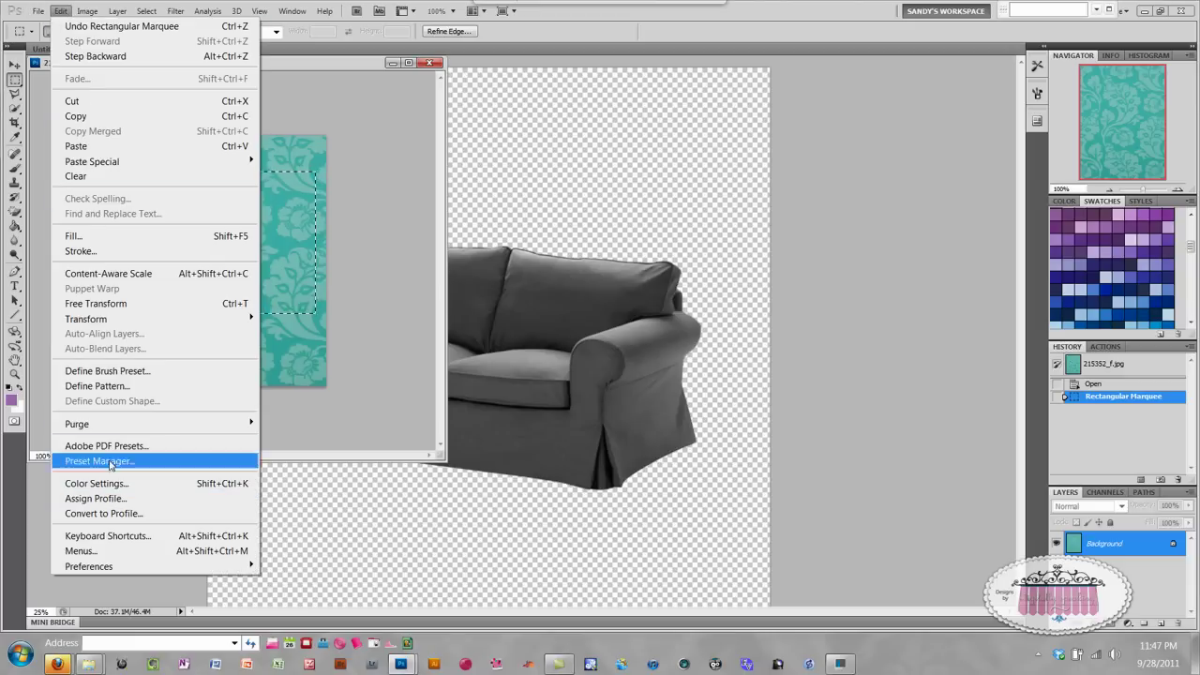
click(98, 386)
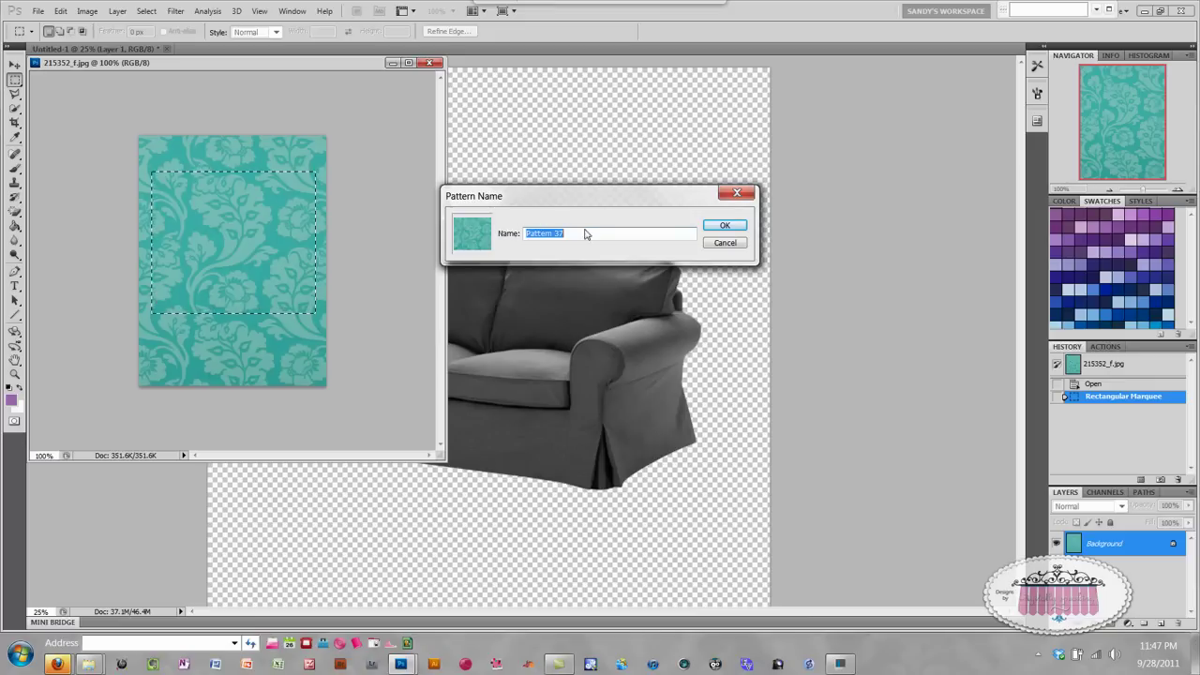
click(720, 227)
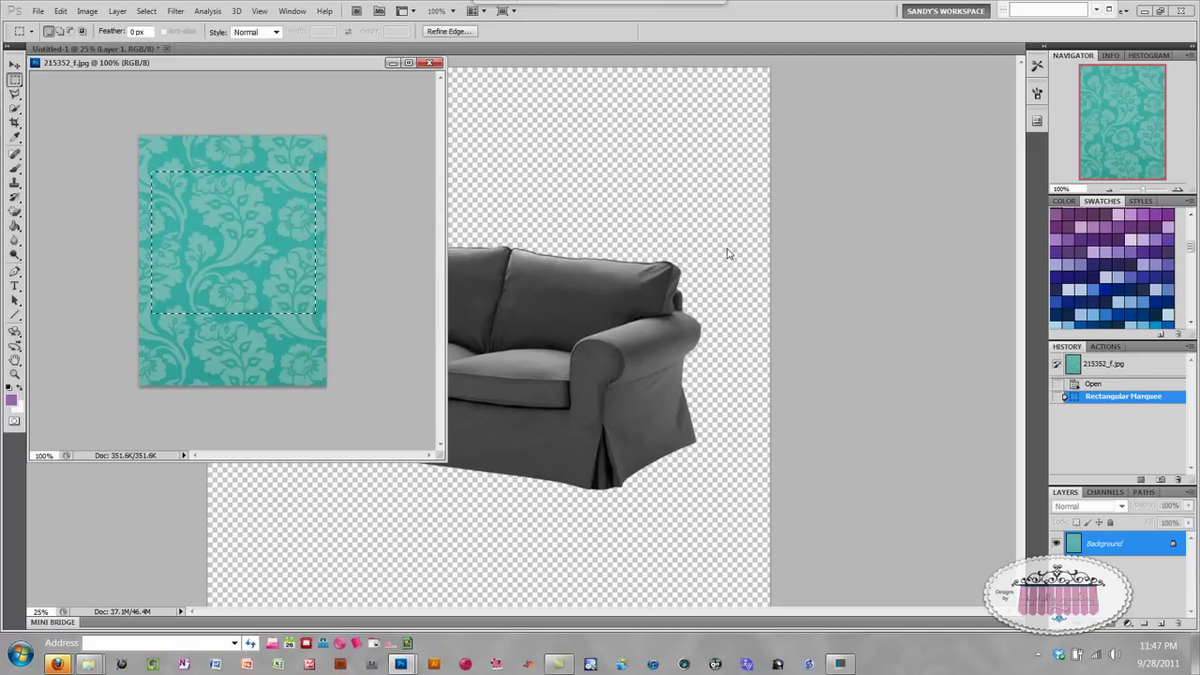
click(428, 63)
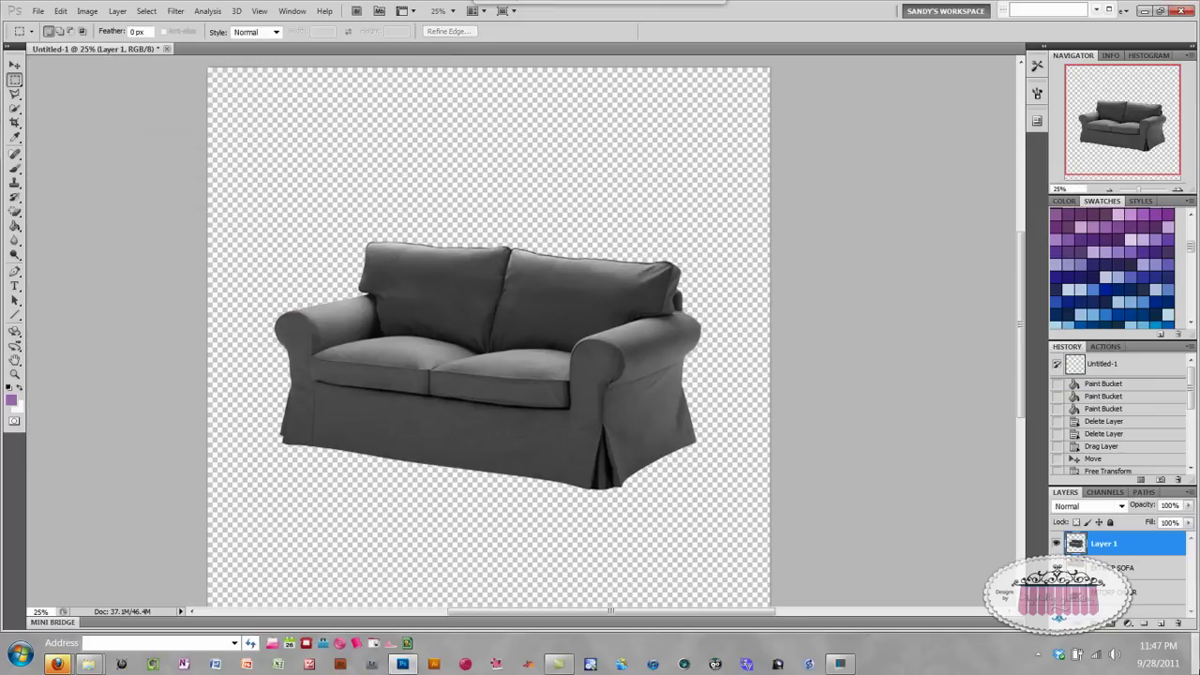
Add a Pattern fill layer above the loveseat using the teal floral pattern at 100% scale
click(1128, 625)
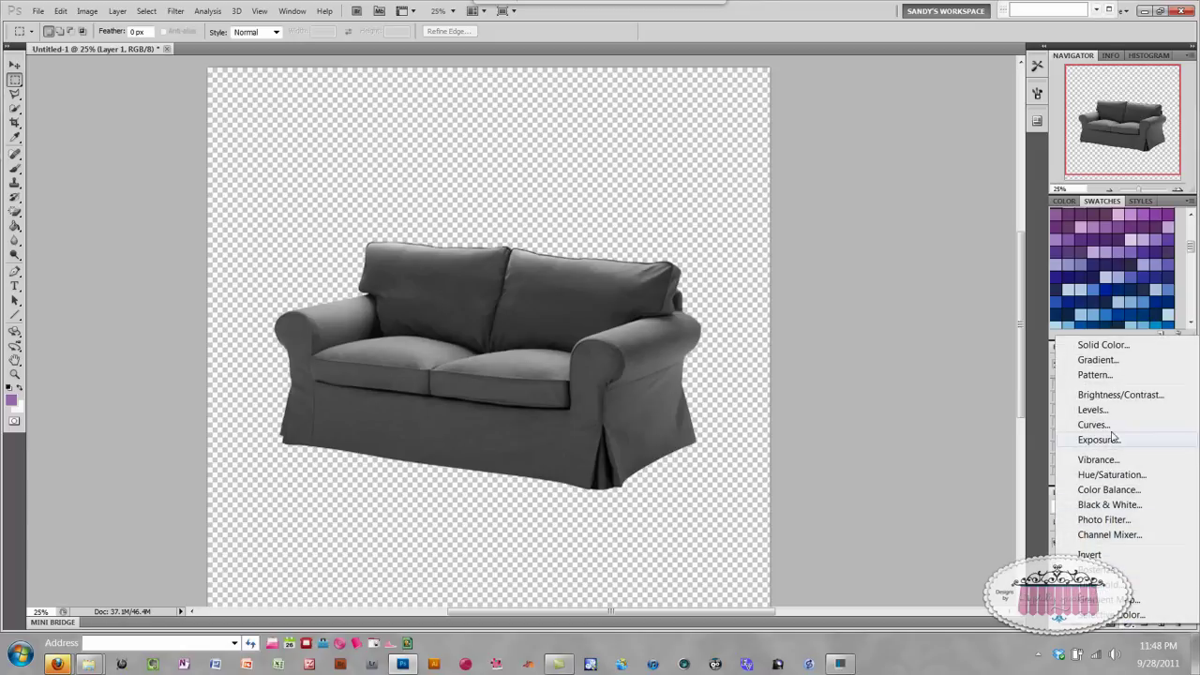
click(1094, 375)
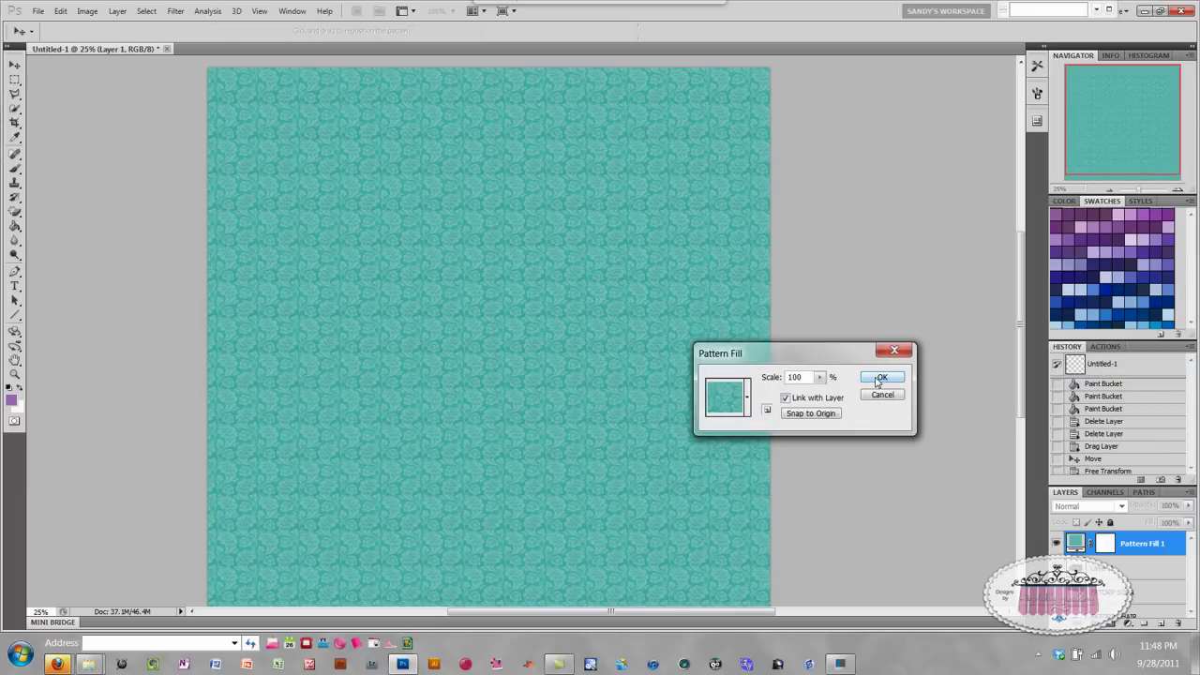
click(880, 378)
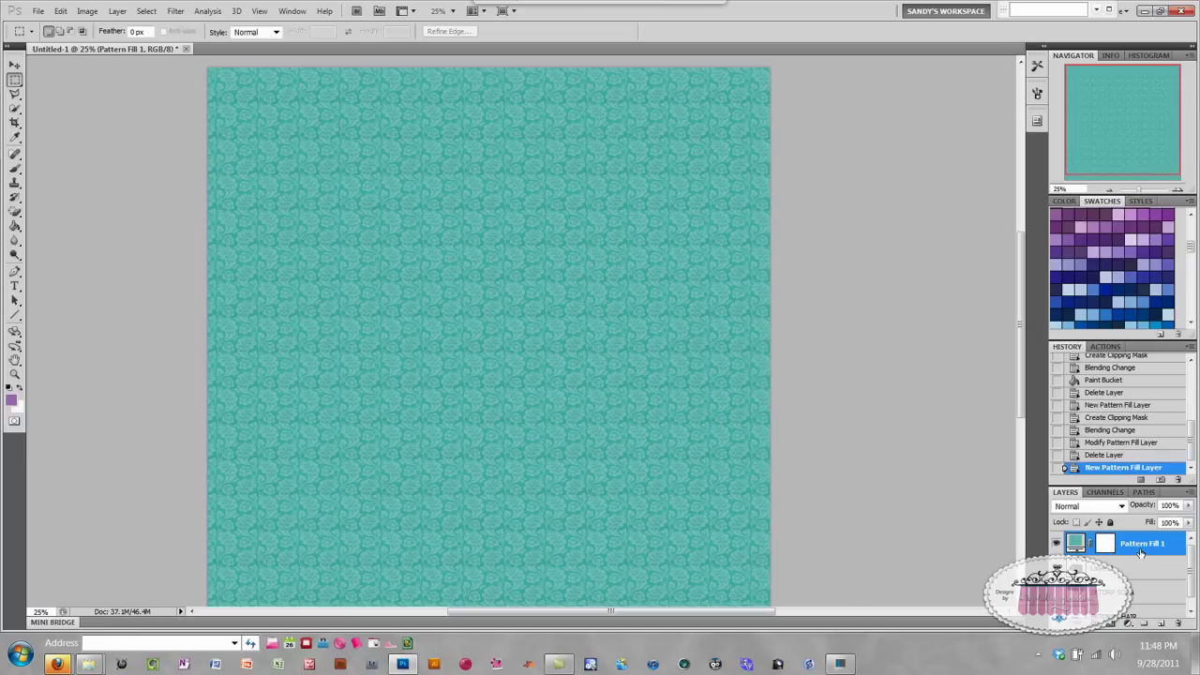
Clip the teal pattern fill layer to the loveseat layer and set its blend mode to Overlay
drag(1140, 553, 1142, 554)
alt+click(1142, 554)
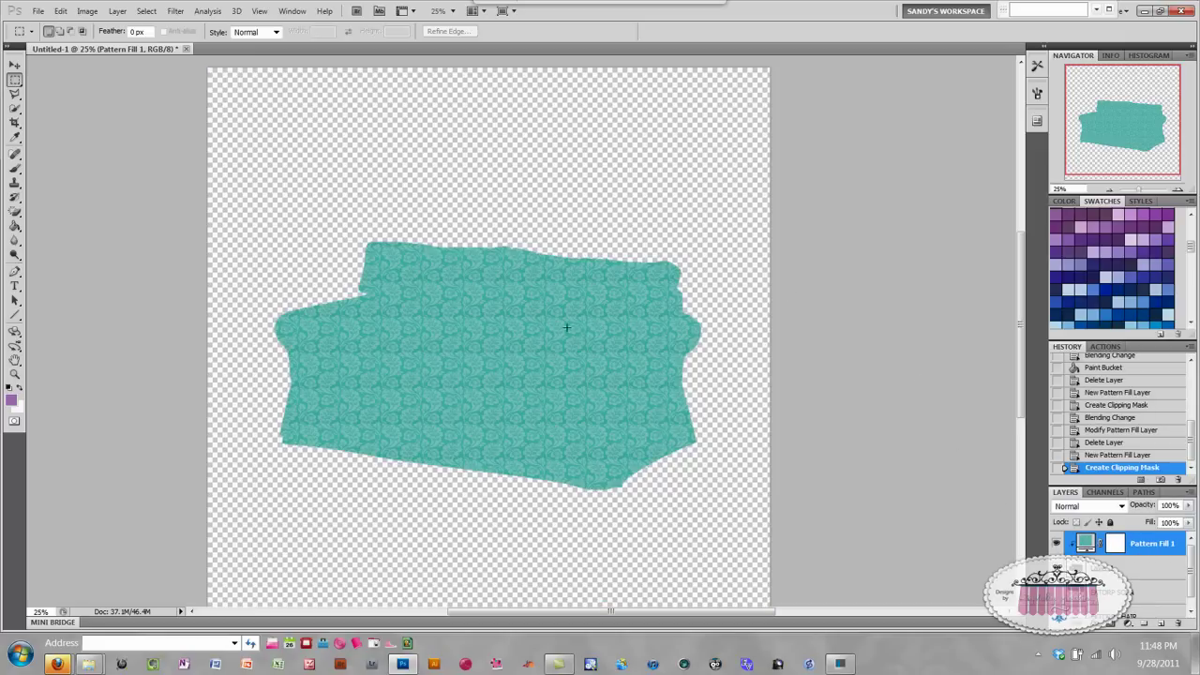
click(1121, 506)
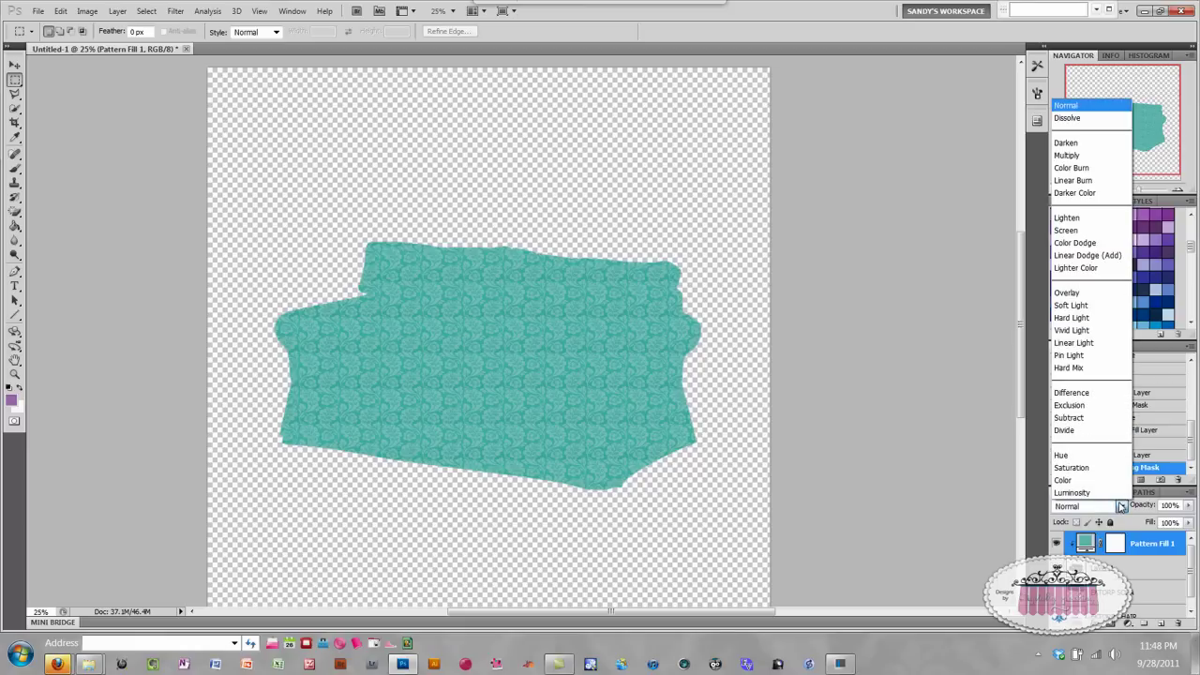
click(1074, 295)
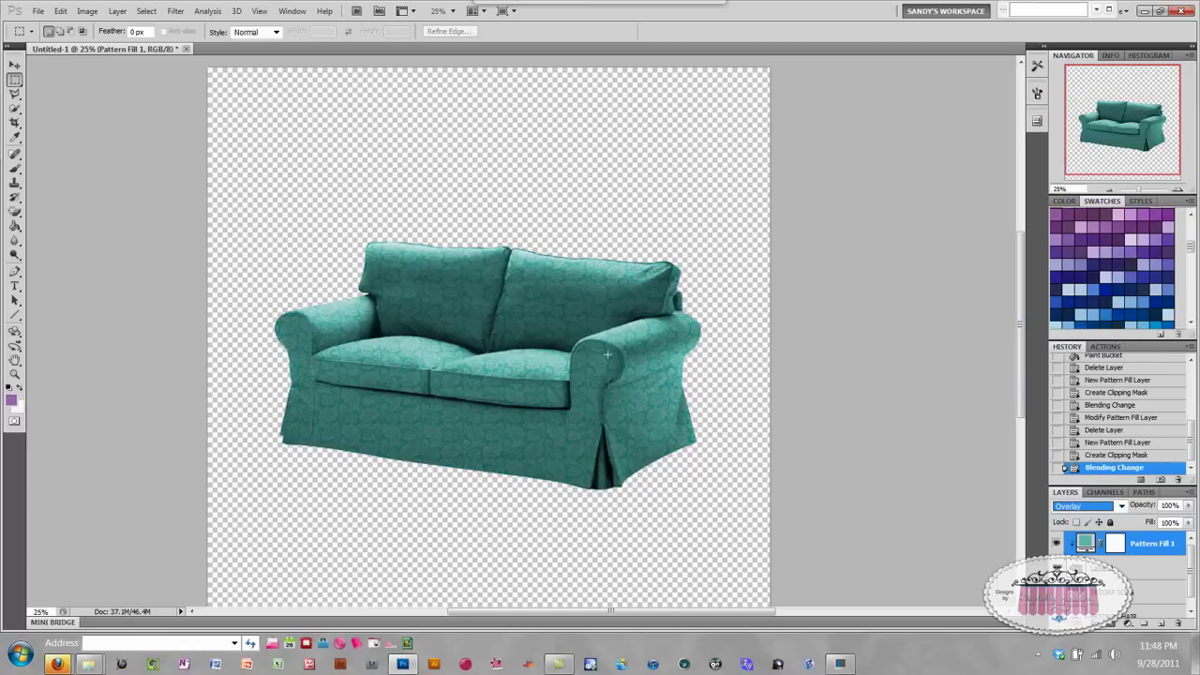